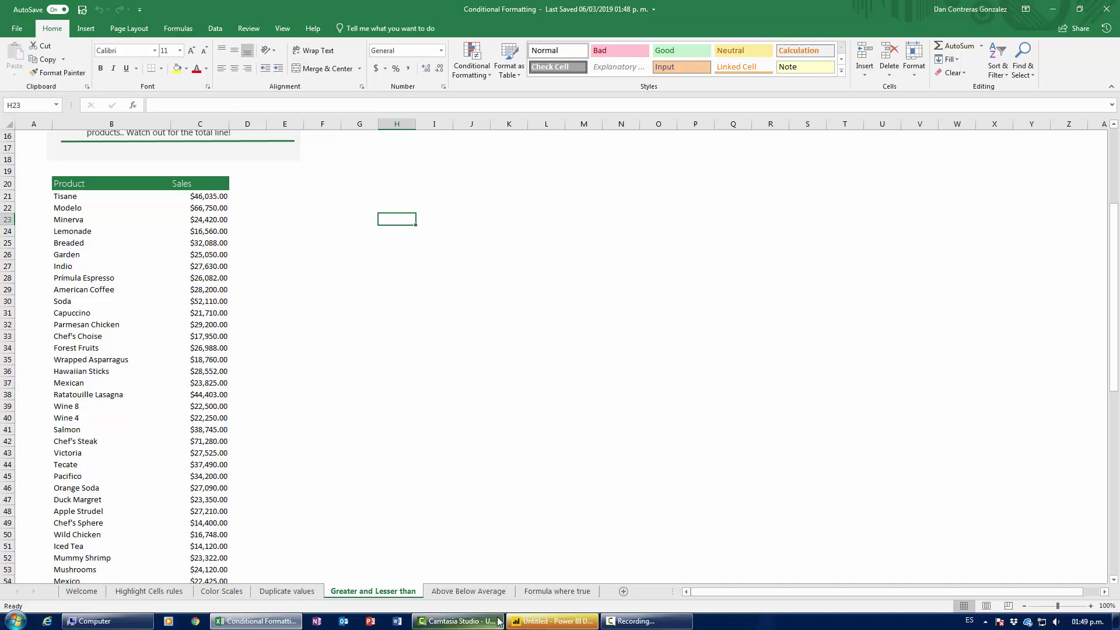
Switch to Power BI Desktop and connect to the Excel workbook "Conditional Formatting with Power BI and DAX" in the A2 Excel English blog folder for 2019.03.
left_click(551, 621)
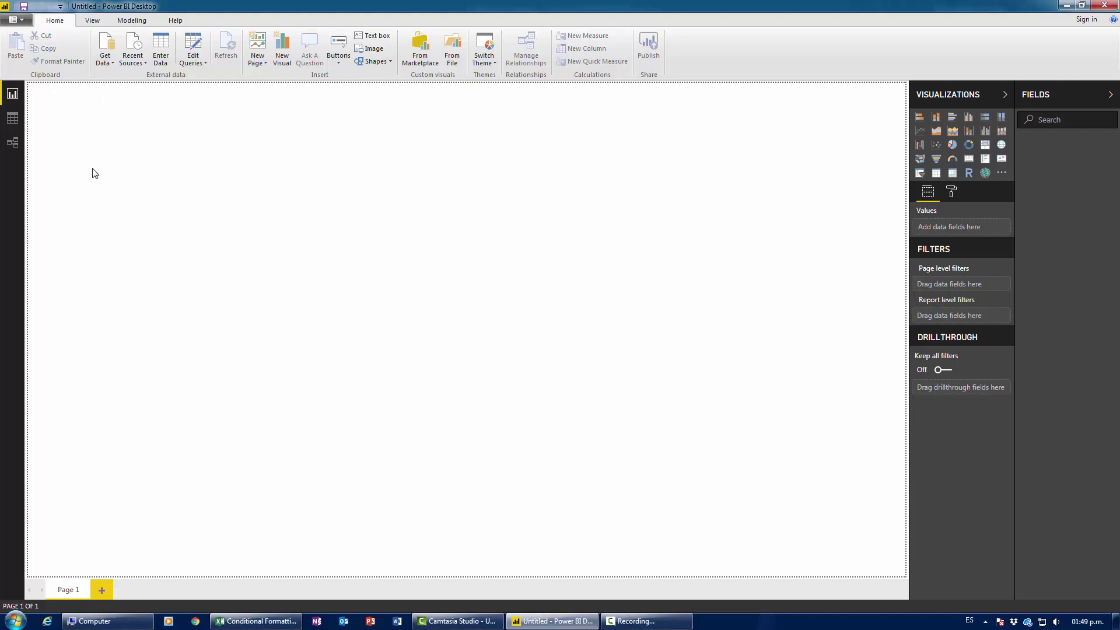
left_click(107, 42)
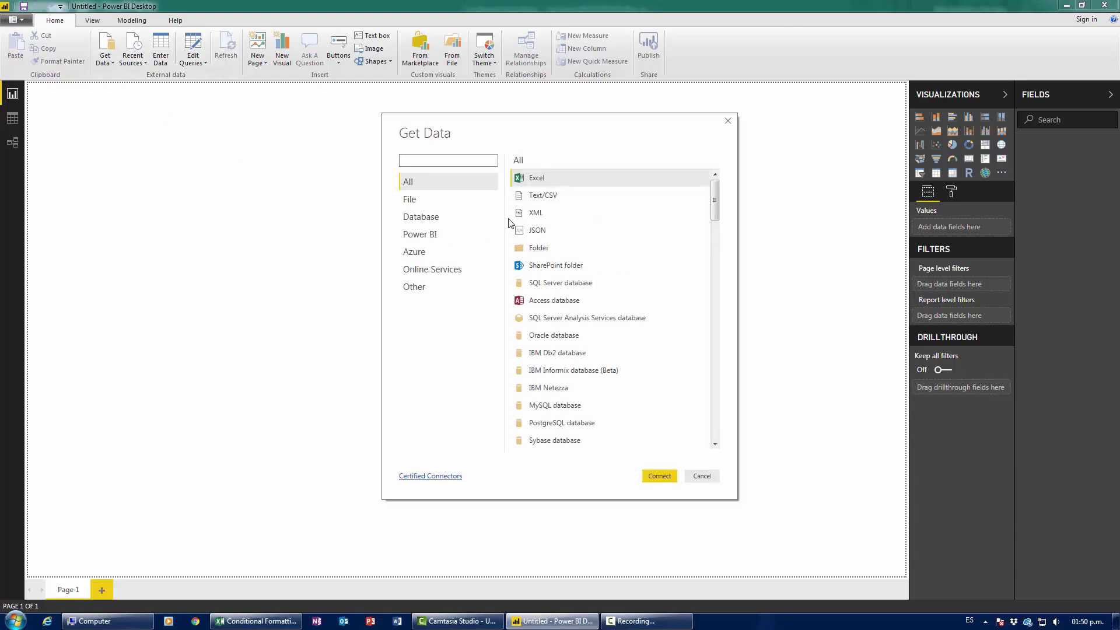
left_click(660, 477)
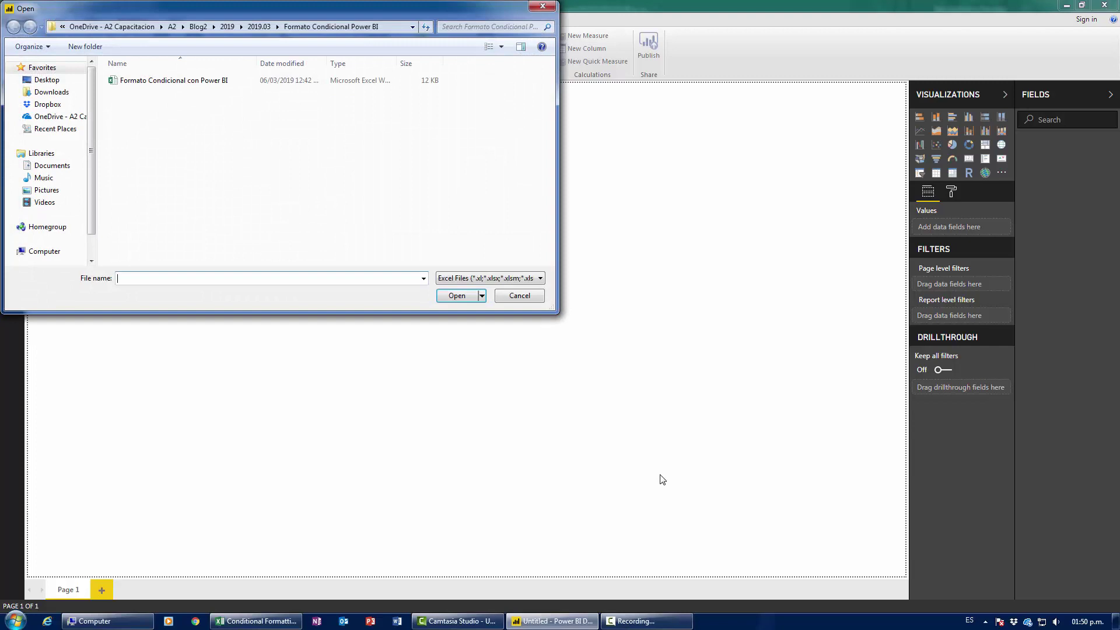
left_click(124, 26)
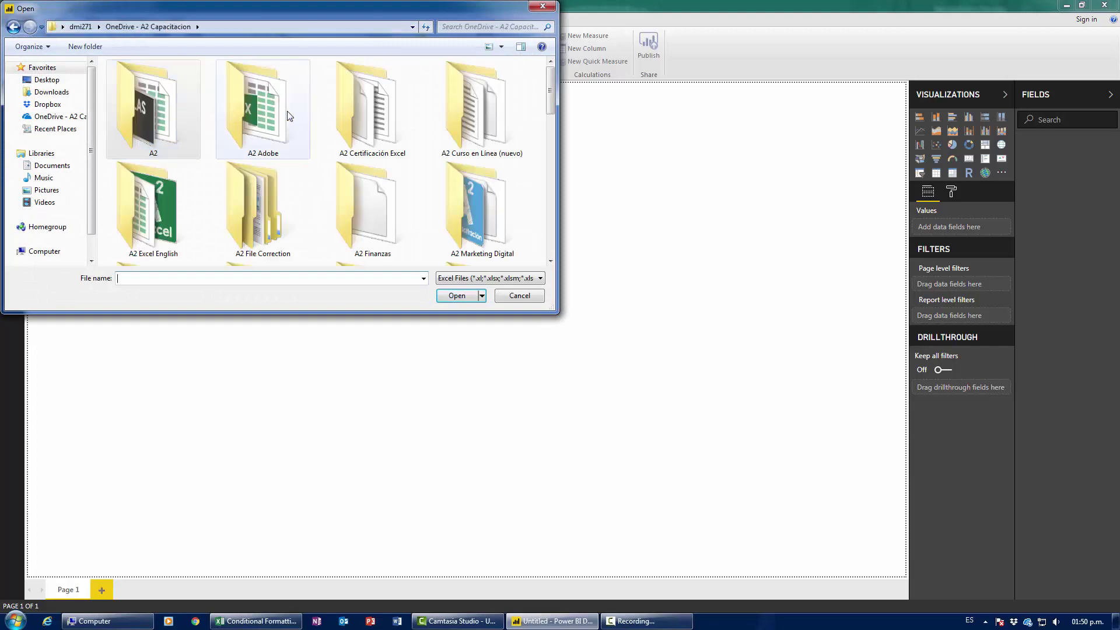
double_click(148, 226)
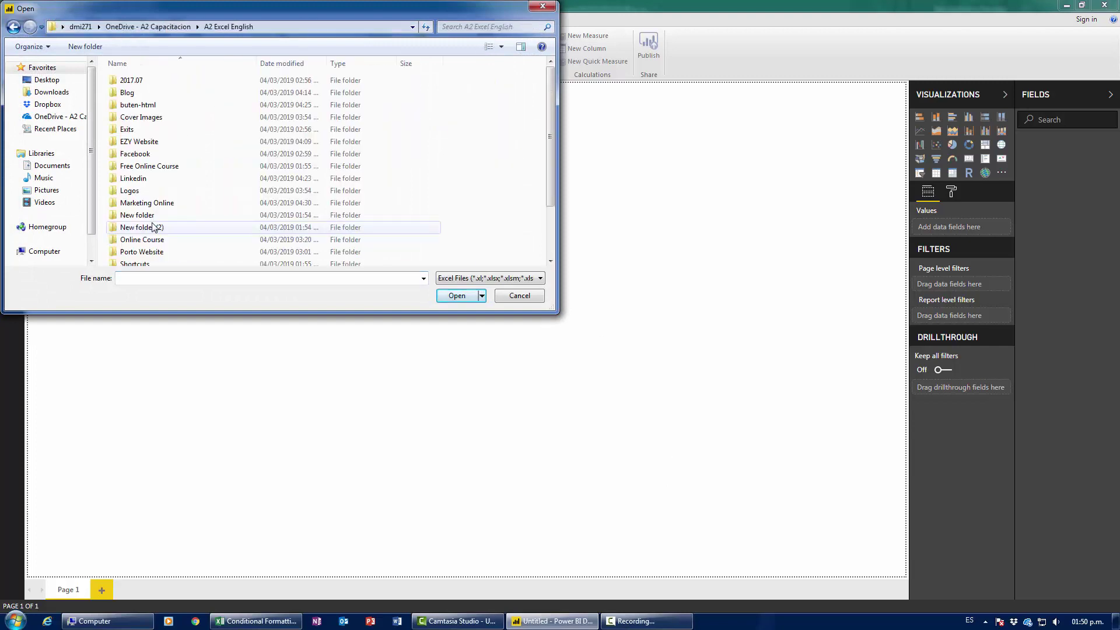
double_click(157, 93)
double_click(143, 117)
double_click(155, 105)
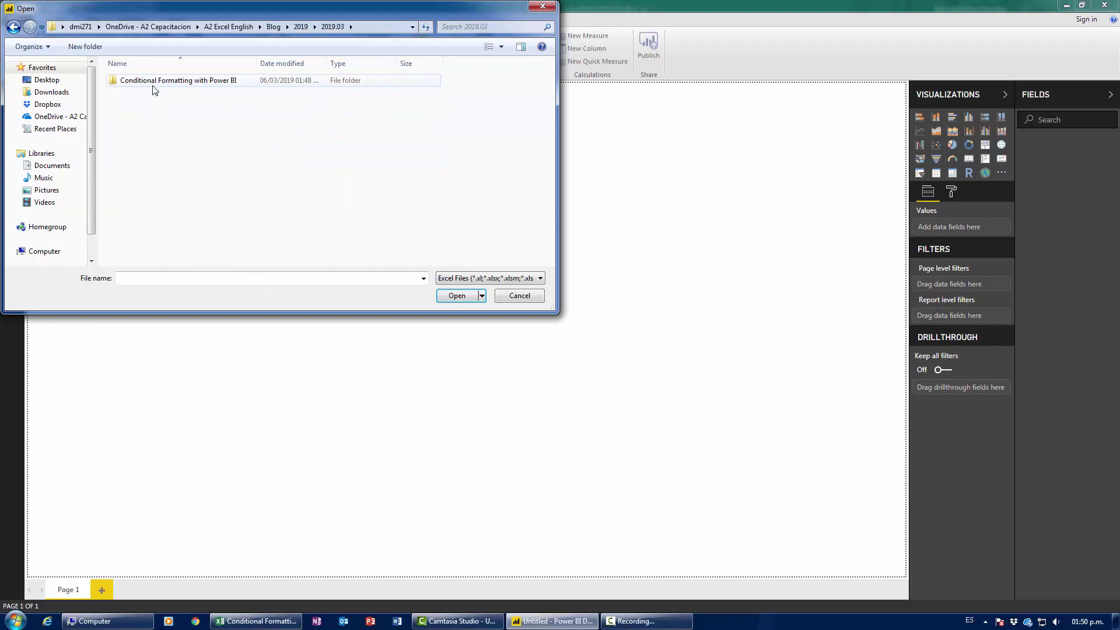
double_click(154, 87)
left_click(154, 88)
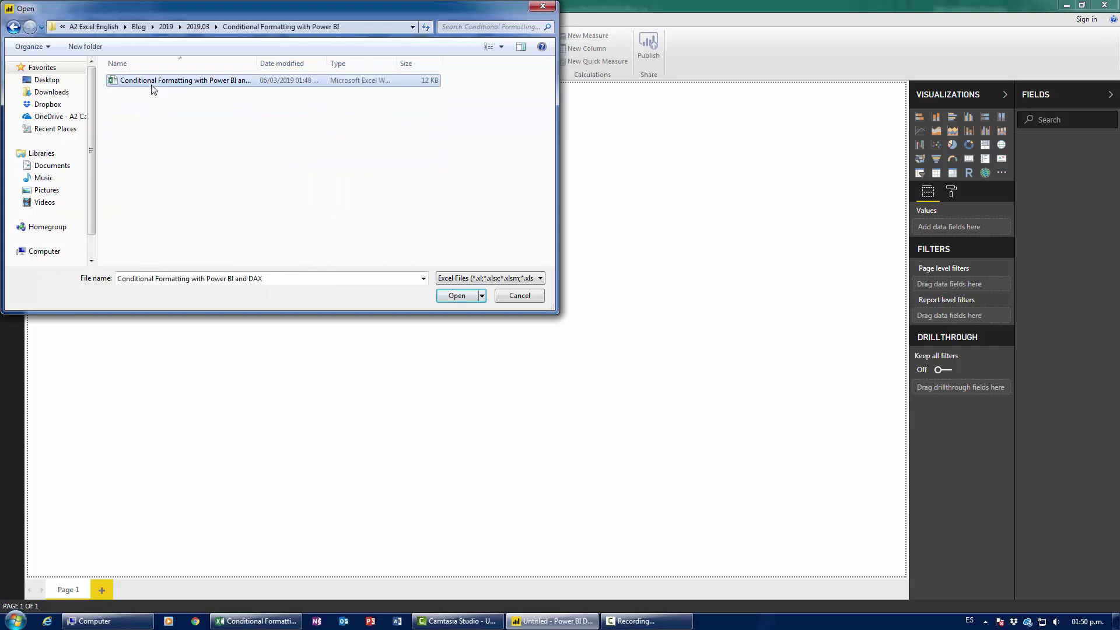
double_click(153, 87)
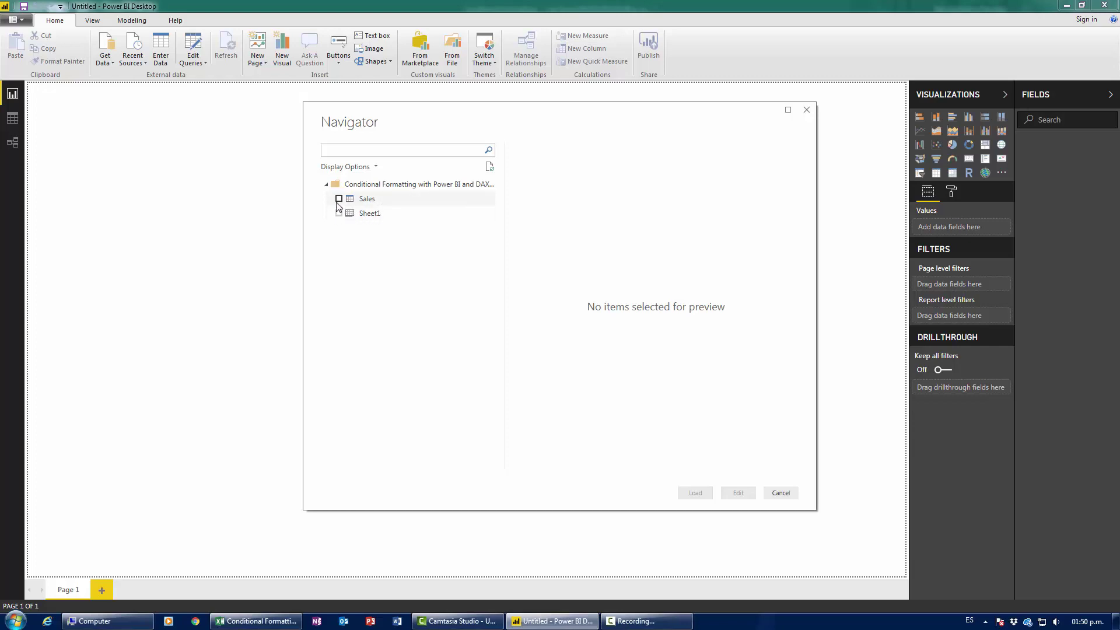
Preview the Sales table in the workbook and load it into the report.
left_click(435, 200)
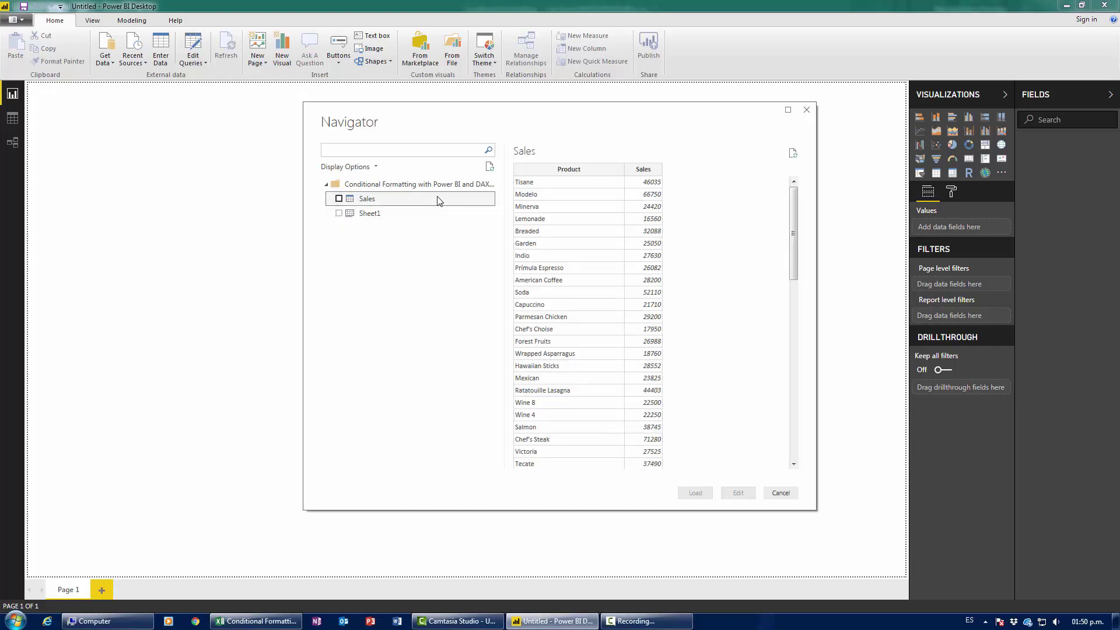
left_click(340, 199)
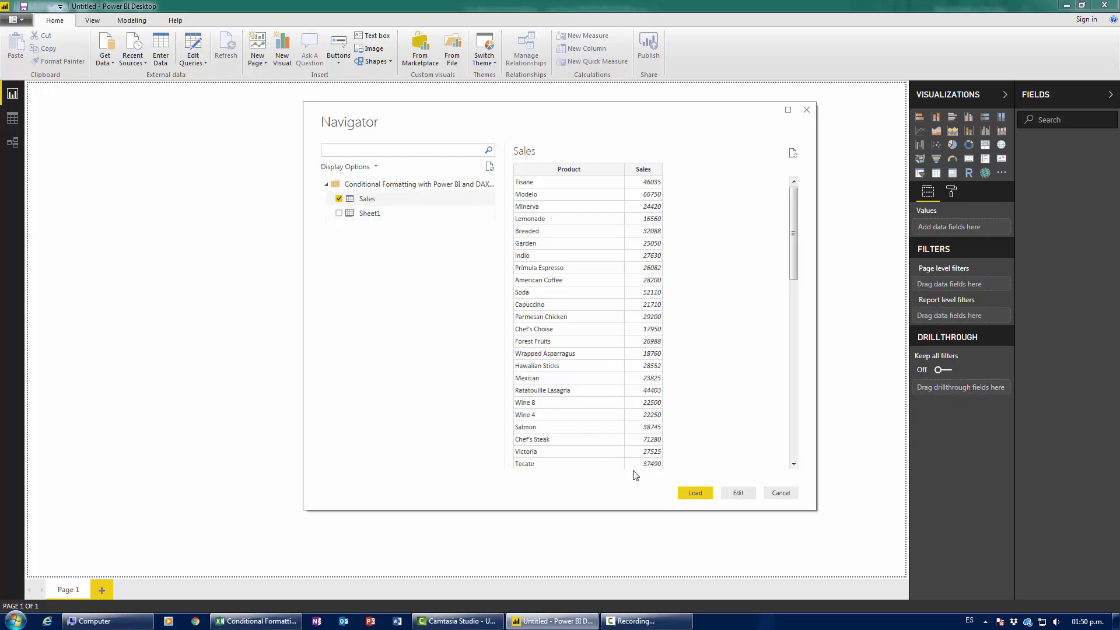
left_click(694, 493)
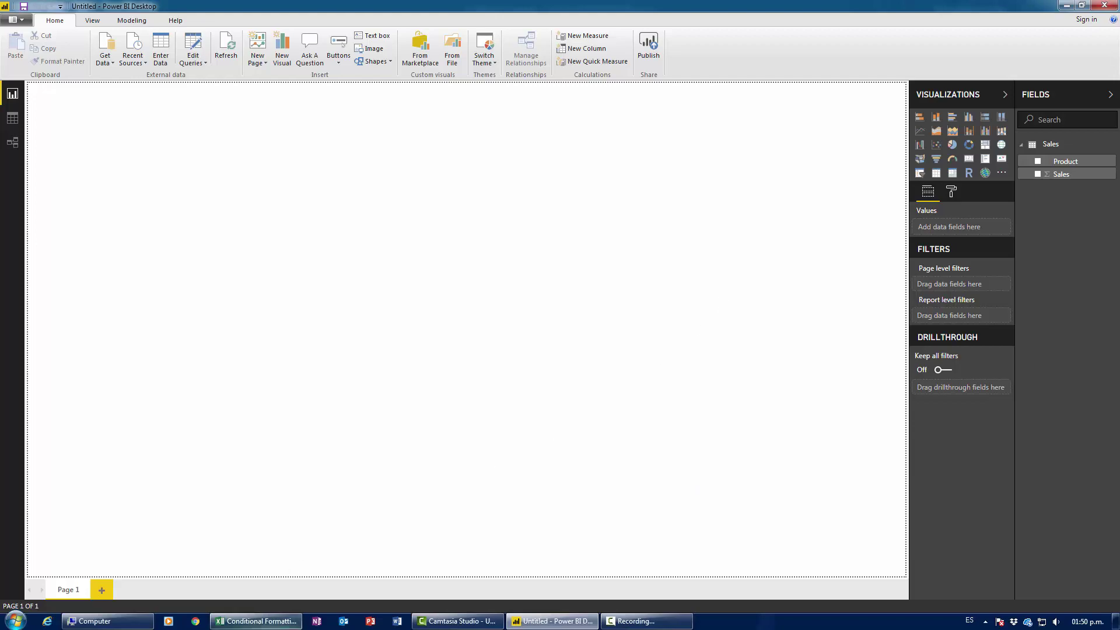
Switch to the Conditional Formatting workbook in Excel and review the product sales list down to its total row.
left_click(259, 621)
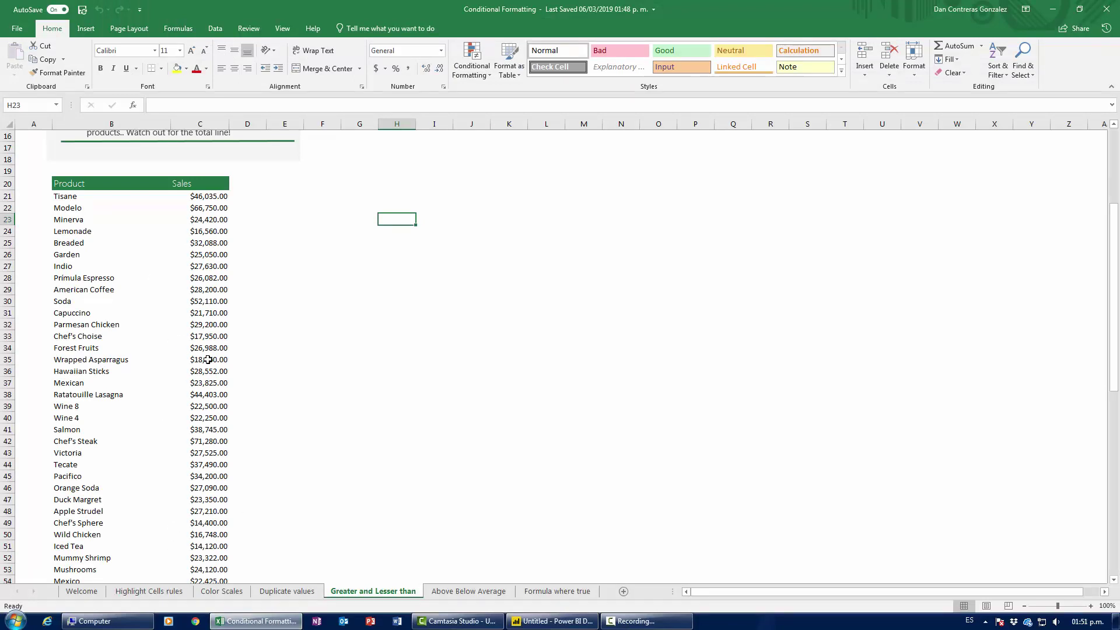
scroll(208, 362, "down", 12)
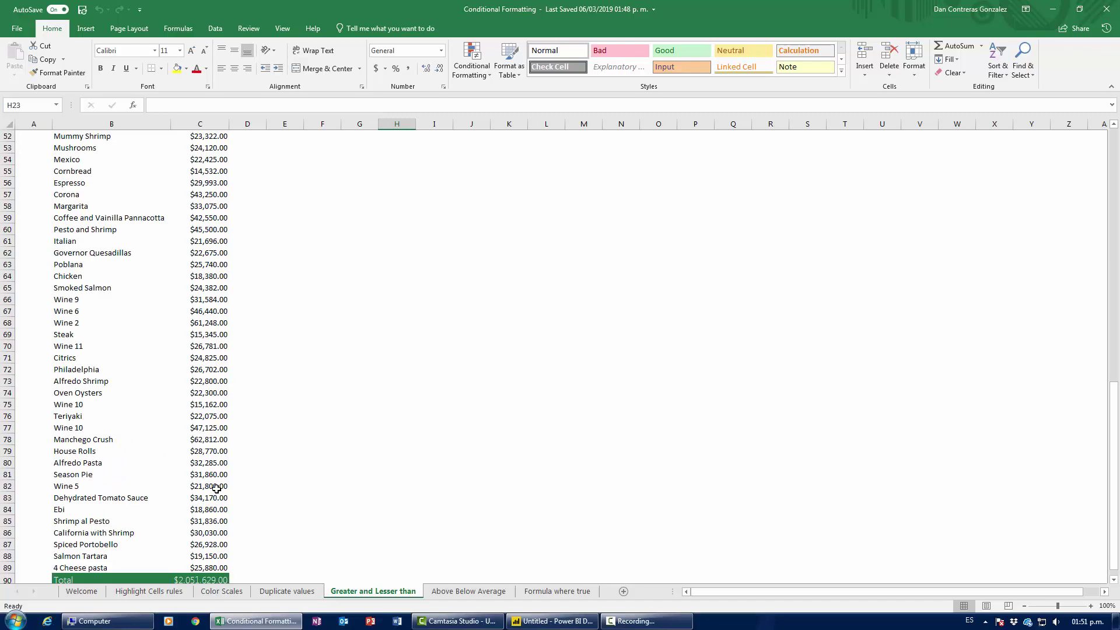
scroll(216, 488, "up", 7)
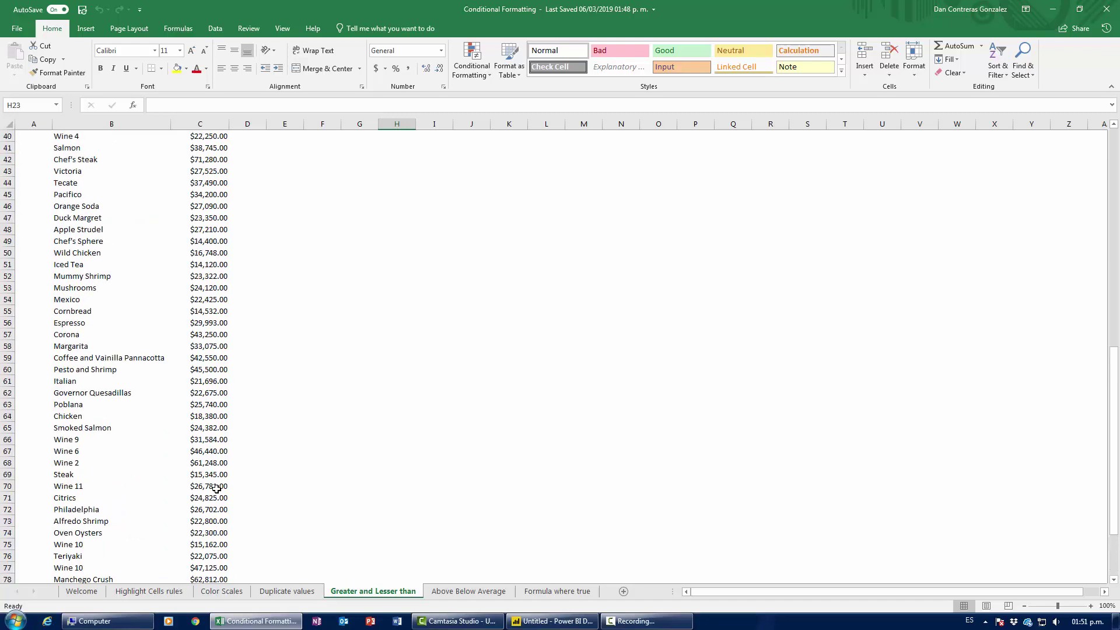
scroll(216, 488, "down", 8)
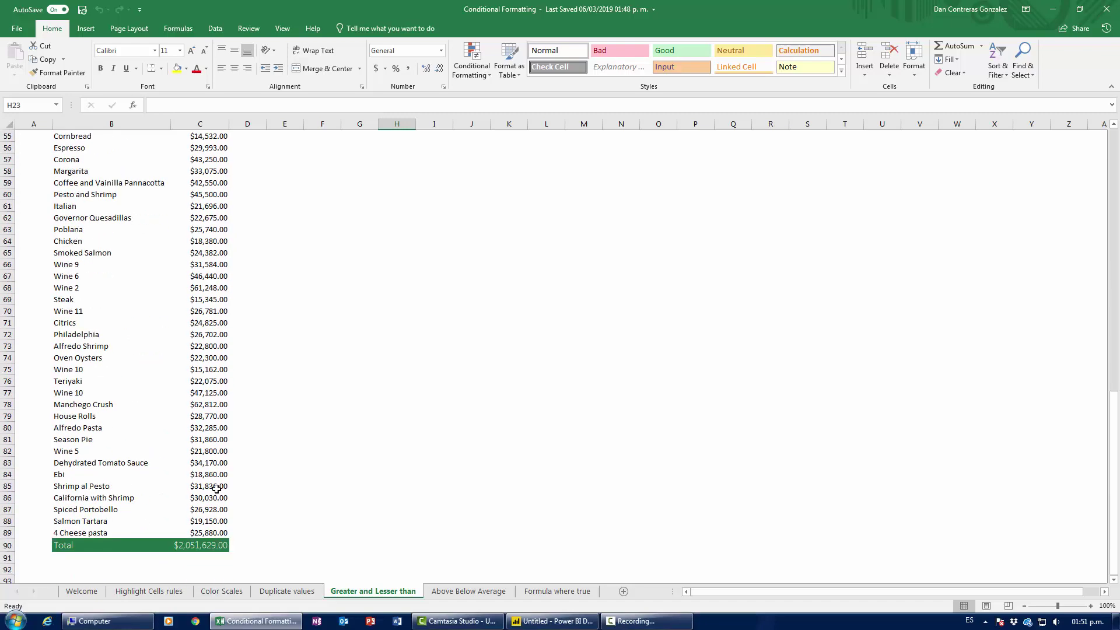
Switch back to Power BI Desktop and build a tall table visual showing the Product and Sales fields.
left_click(551, 621)
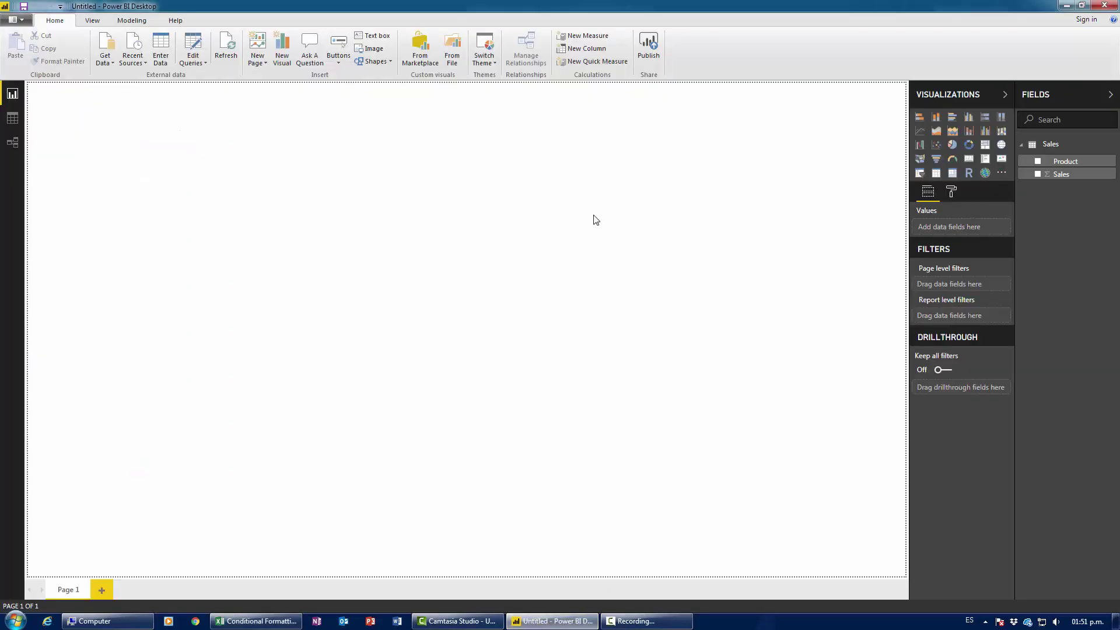
left_click(943, 179)
left_click_drag(225, 270, 330, 566)
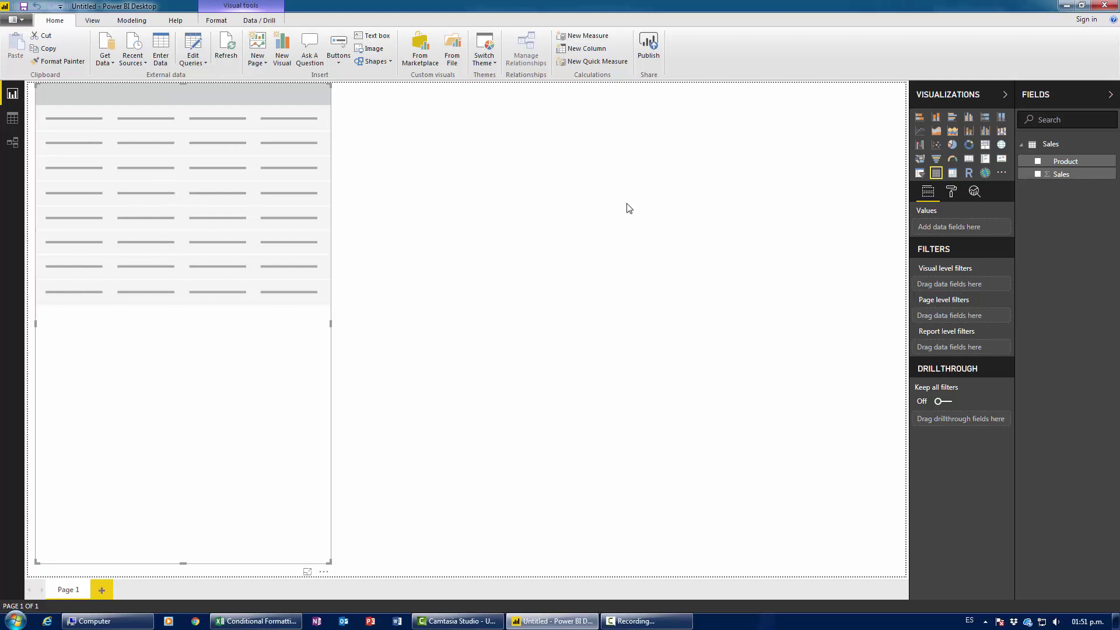
left_click_drag(1066, 166, 957, 240)
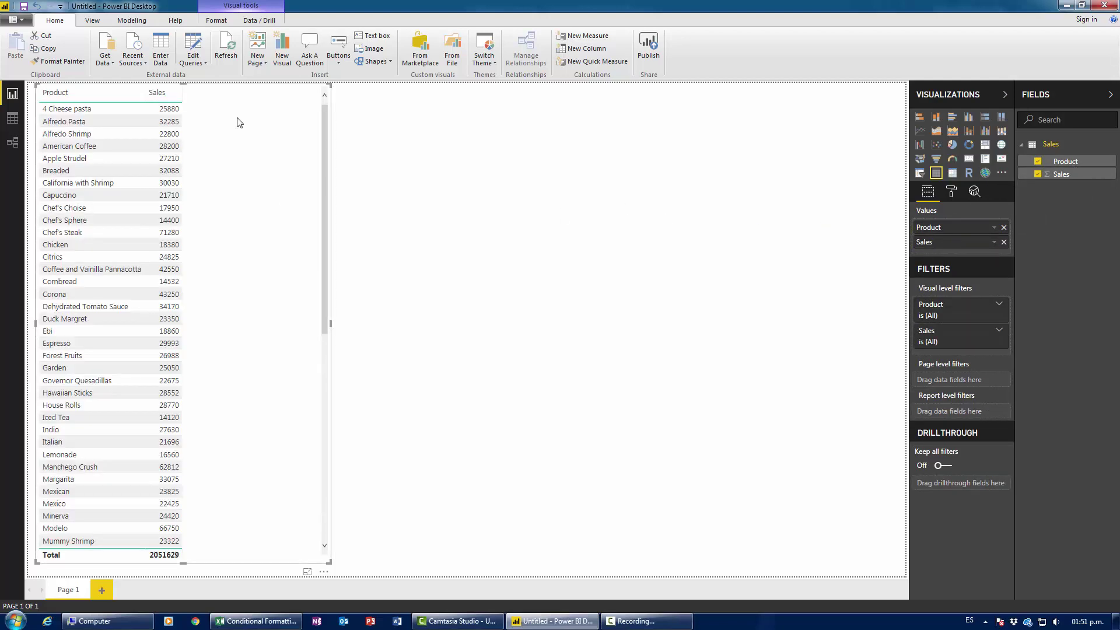
Sort the table visual by Sales in descending order and look through the sorted products.
left_click(157, 92)
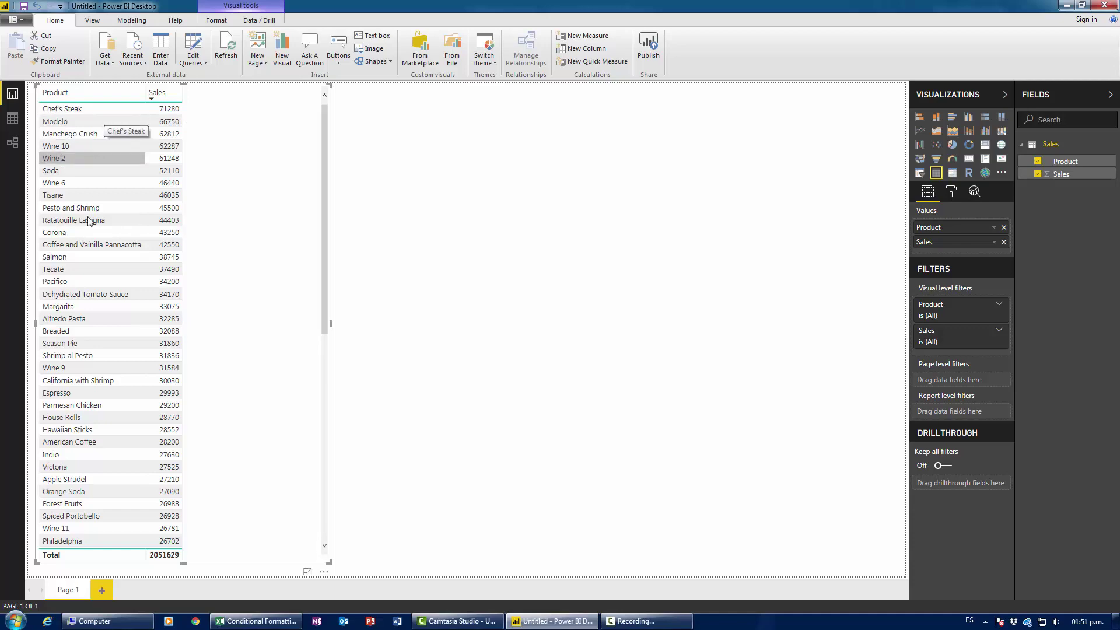
scroll(105, 418, "down", 10)
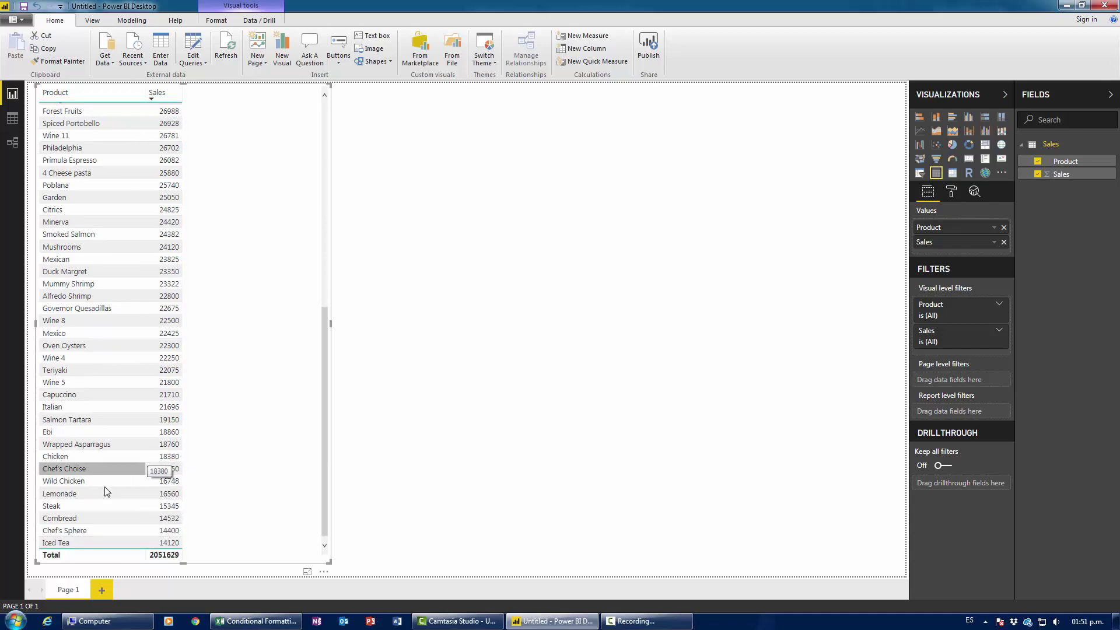
scroll(105, 493, "up", 10)
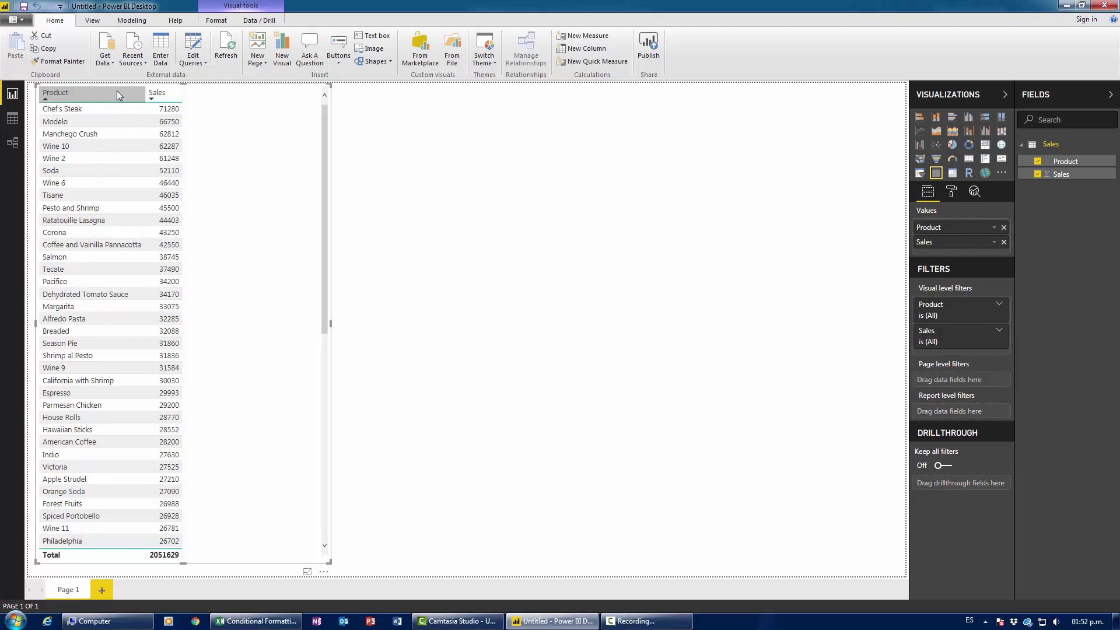
Create a new measure named Product Ranking and begin its formula with rankx(all(Sales), as the table argument.
left_click(133, 22)
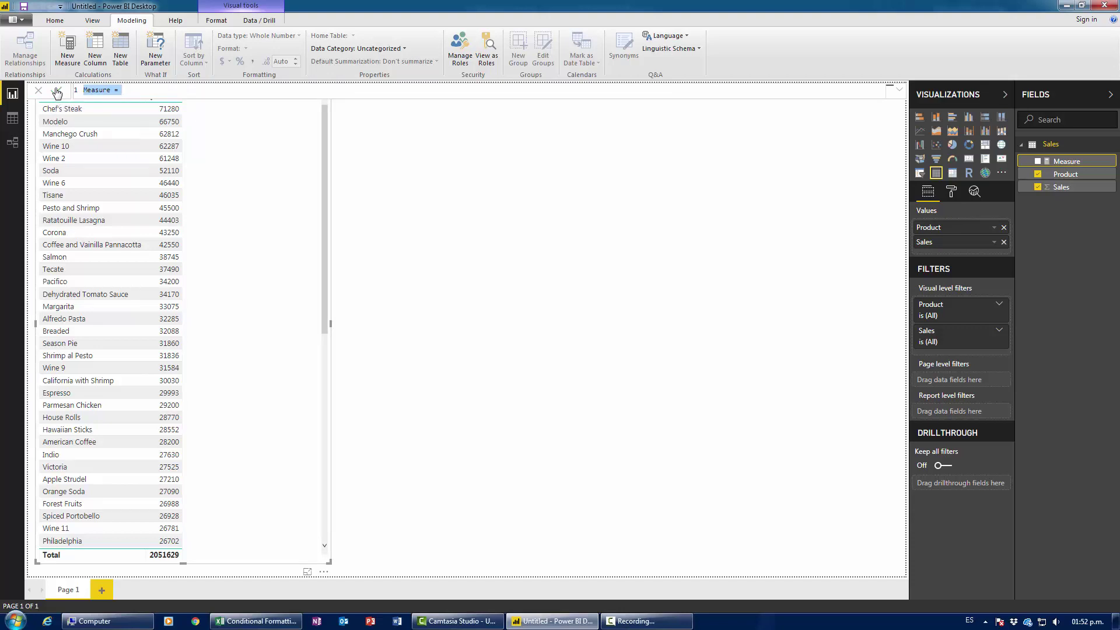
type("Product Ranking = rankx(")
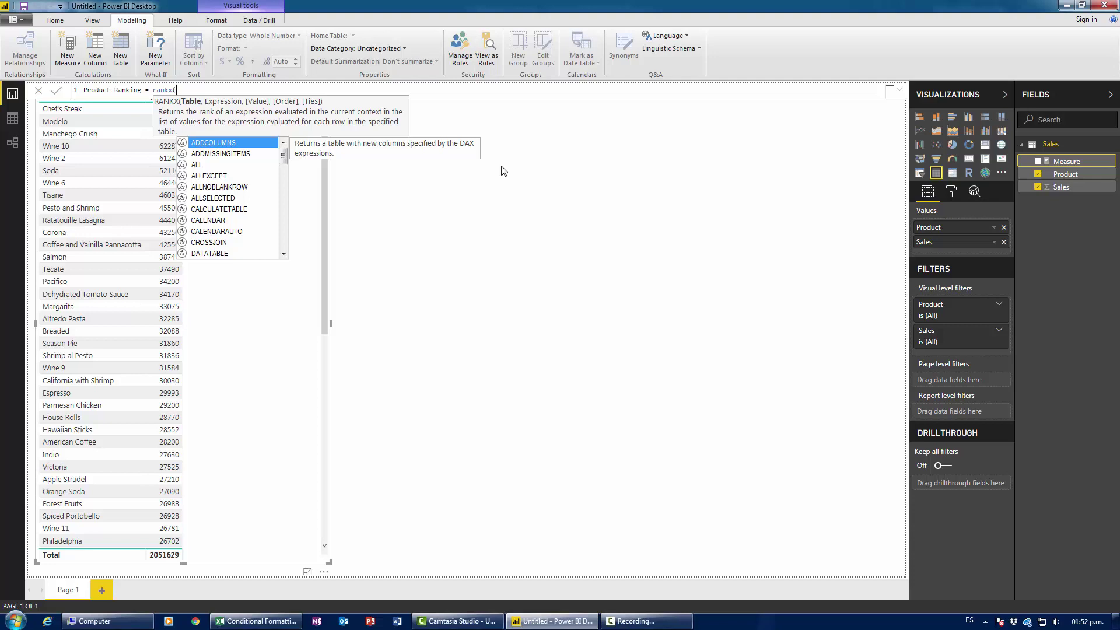
type("all(")
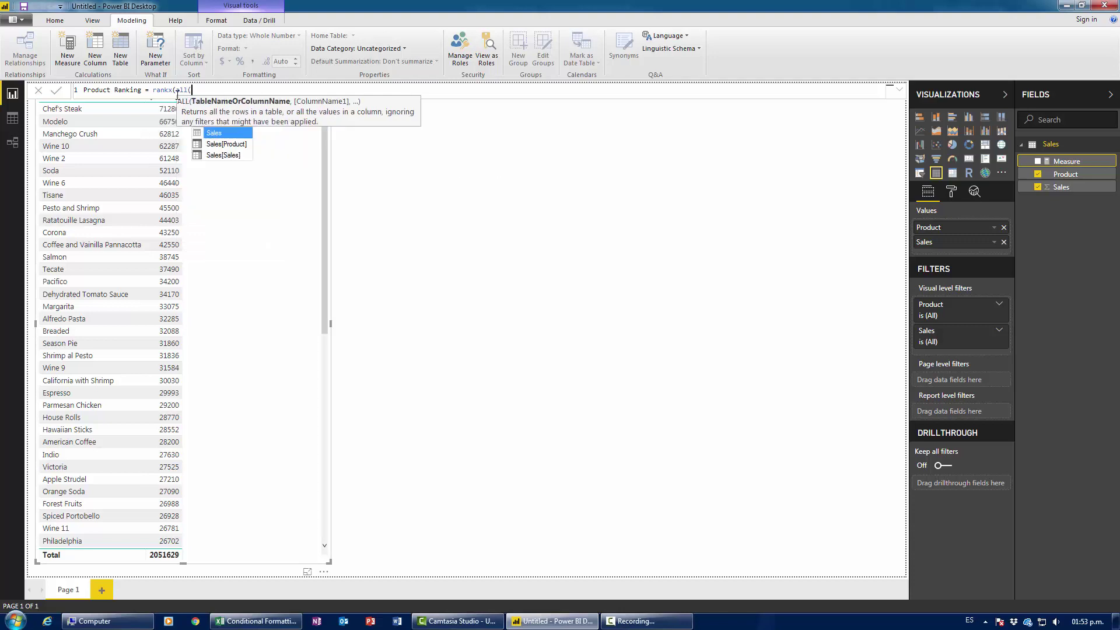
type("sal")
left_click(211, 138)
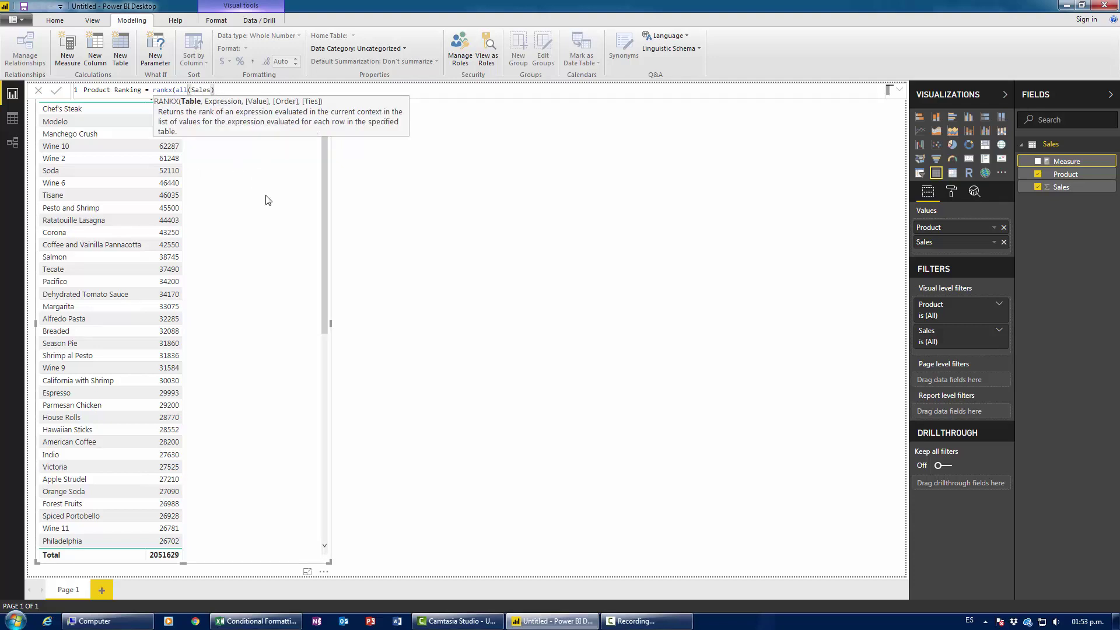
type(",")
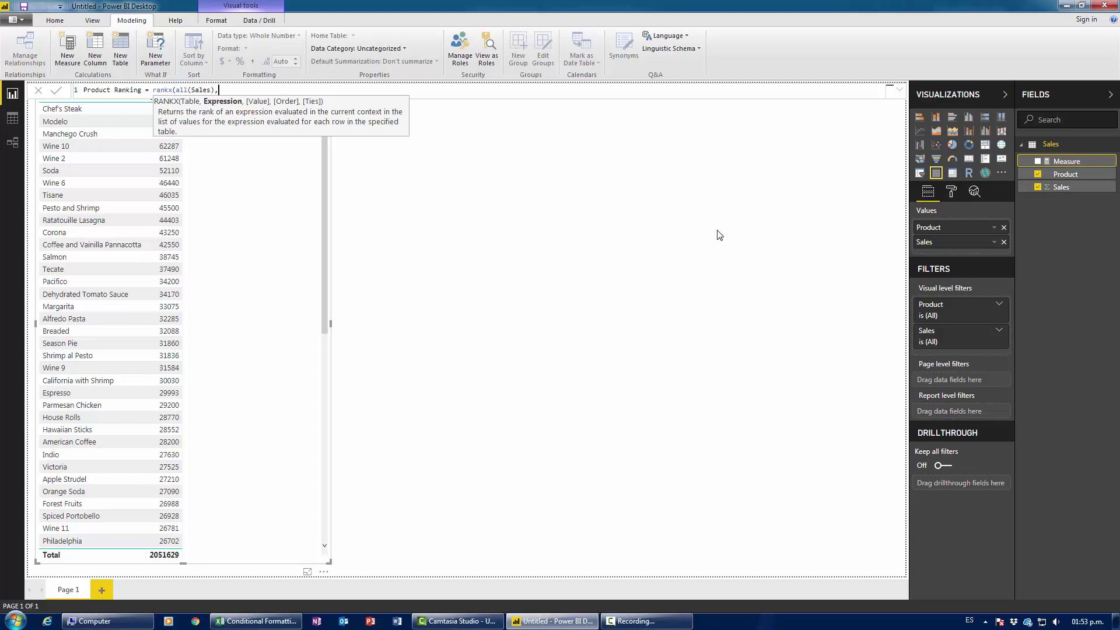
Complete the Product Ranking formula with CALCULATE(sum(Sales[Sales]))) as the ranking expression and commit the measure.
type("CALCULATE(")
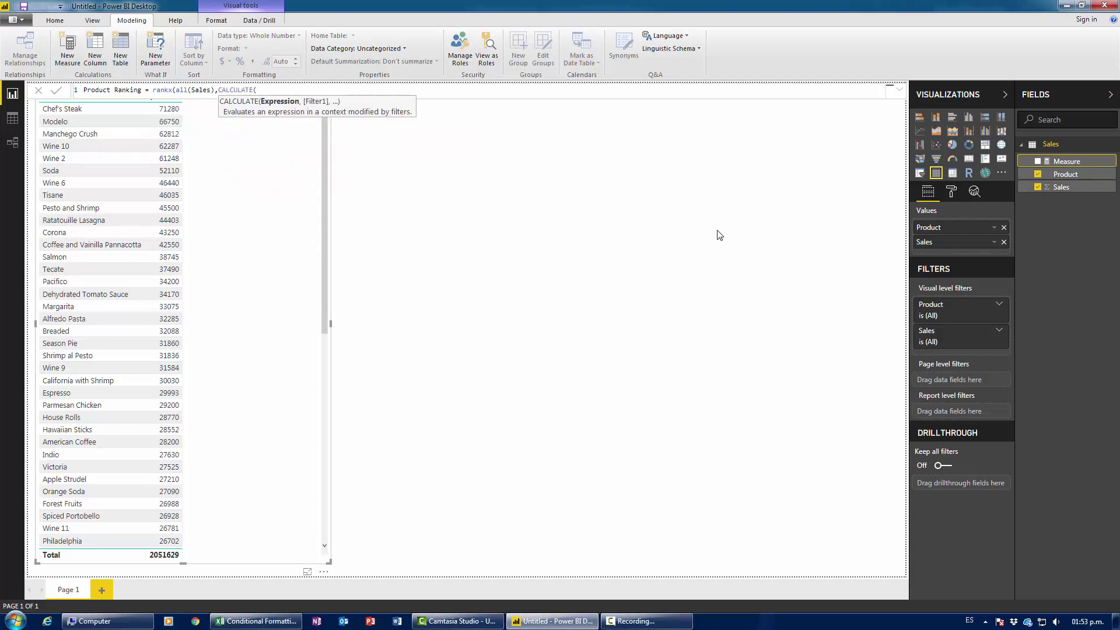
type("sum(")
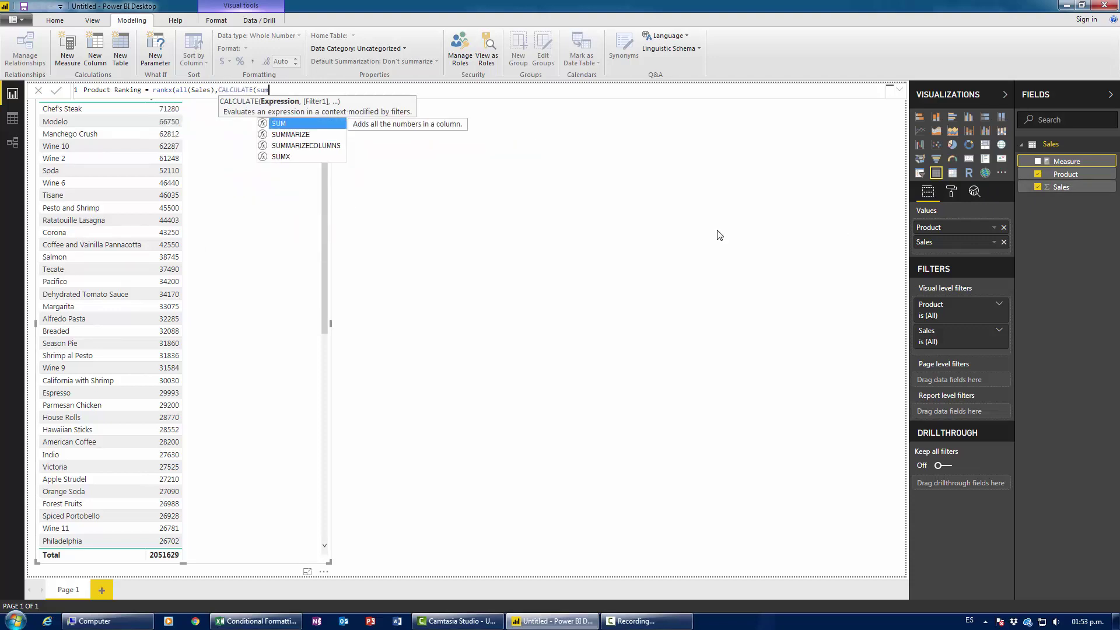
key("Down")
key("Down")
key("Tab")
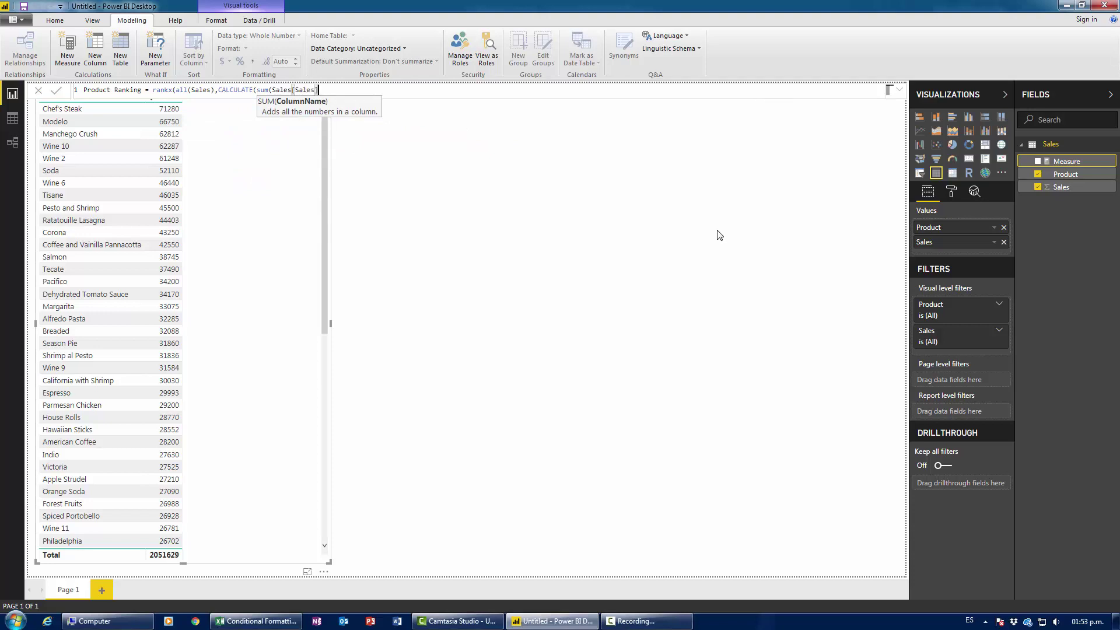
type(")))")
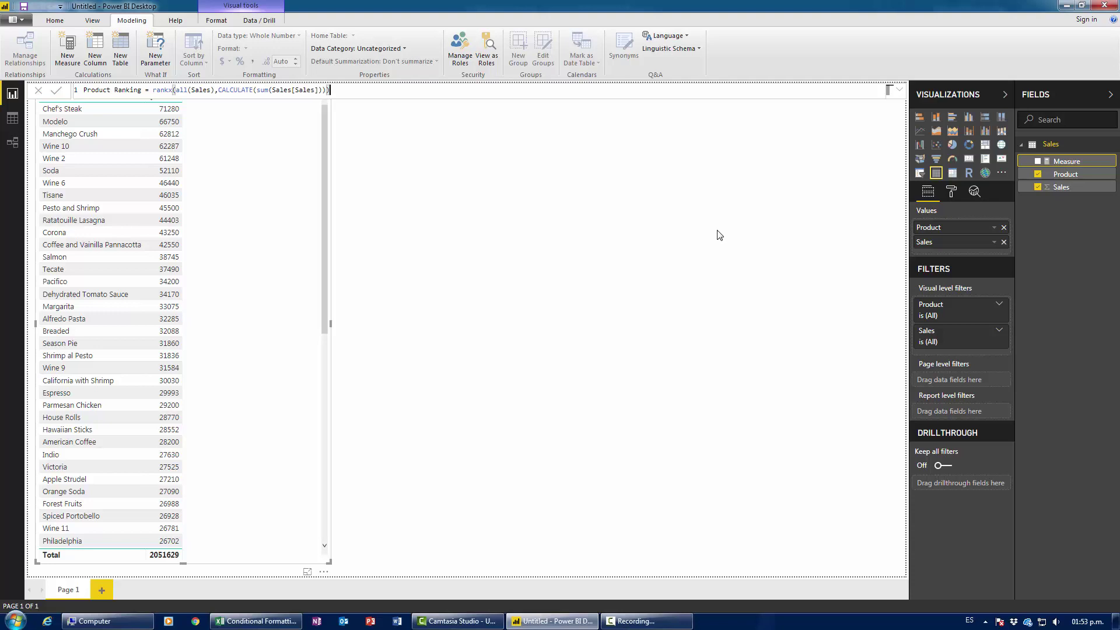
key("Return")
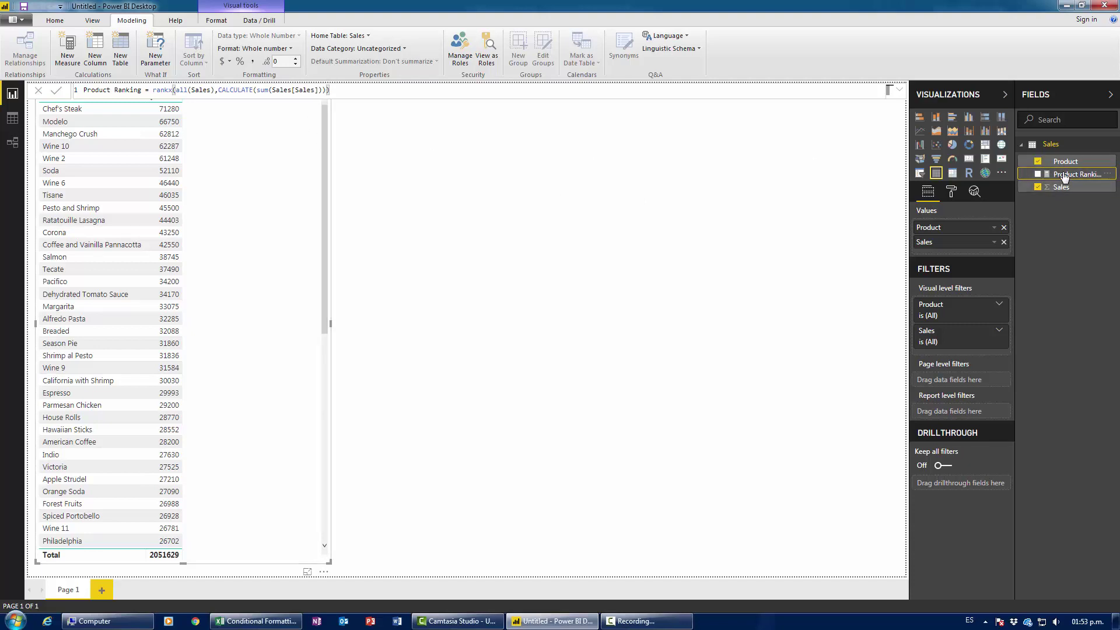
Add the Product Ranking measure to the table visual as its third column and review the rankings down to the last product.
left_click_drag(1073, 174, 963, 255)
left_click(471, 320)
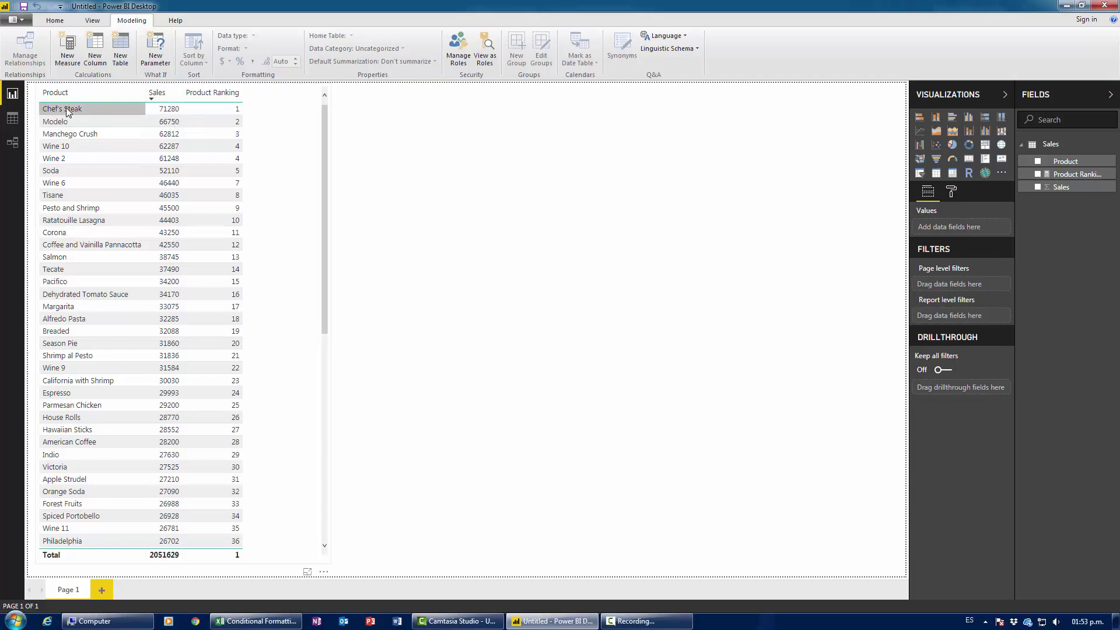
scroll(215, 386, "down", 10)
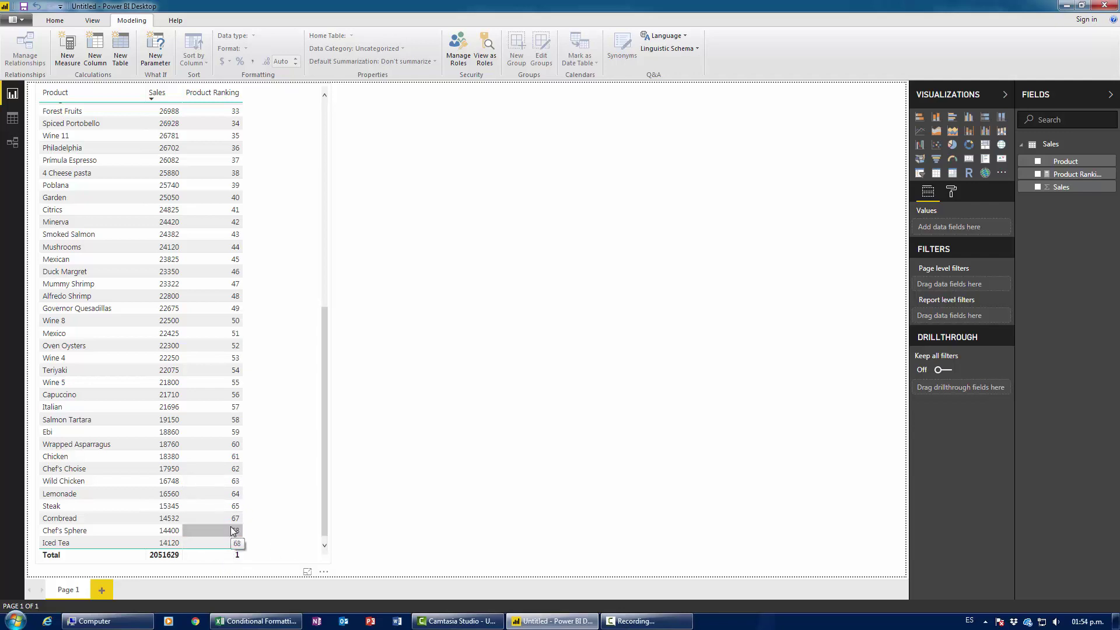
scroll(233, 484, "up", 10)
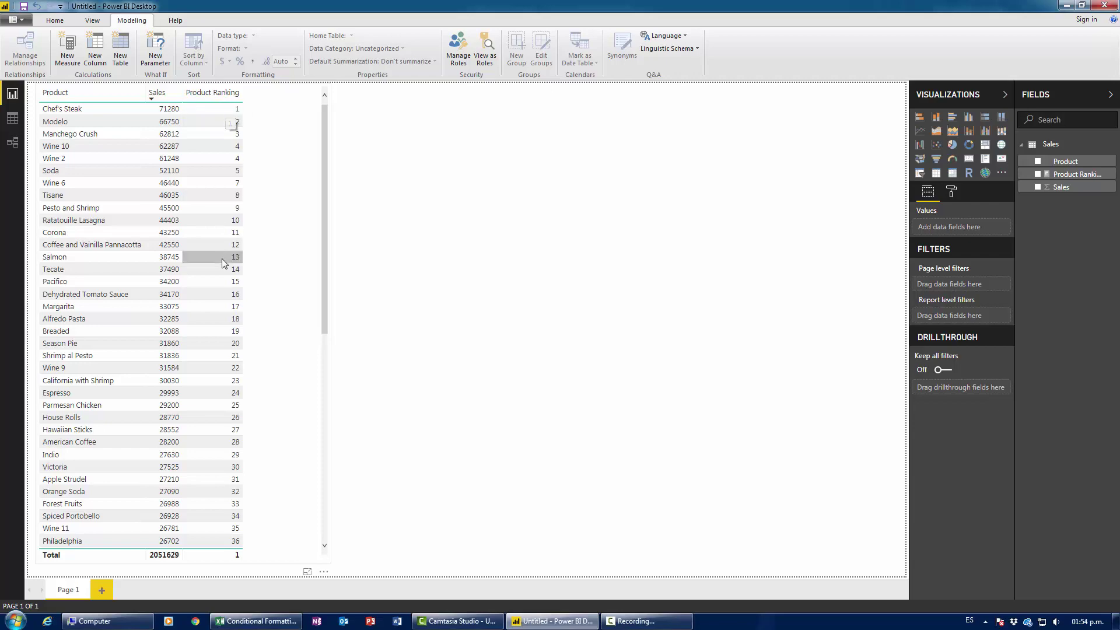
scroll(224, 259, "down", 10)
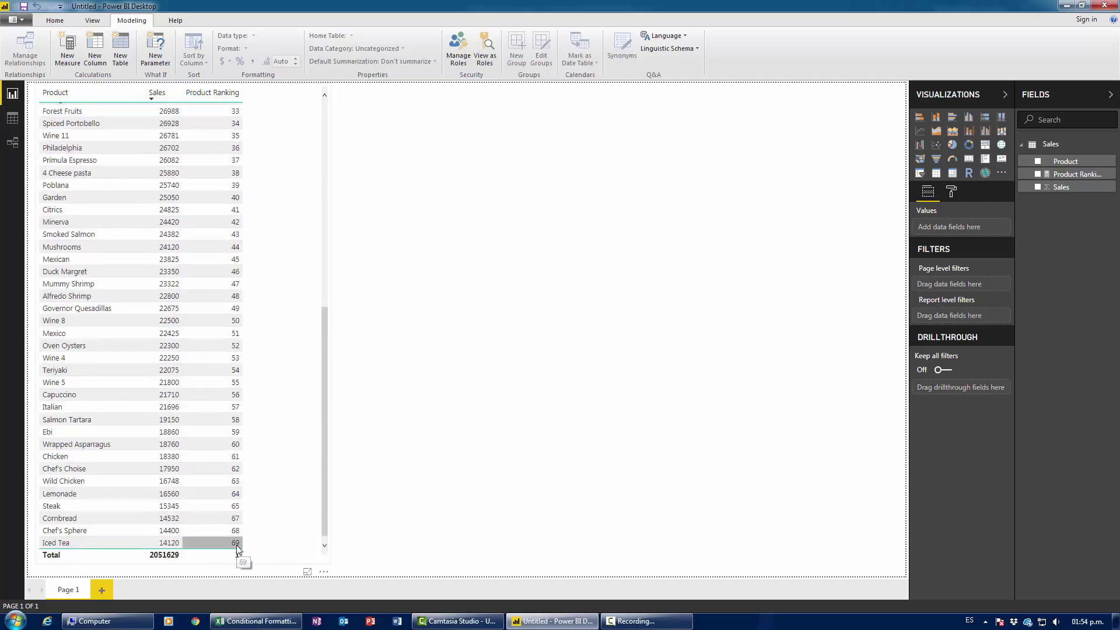
Create a new measure named Background Color and begin its SWITCH formula with [Product Ranking] as the expression.
scroll(239, 552, "up", 10)
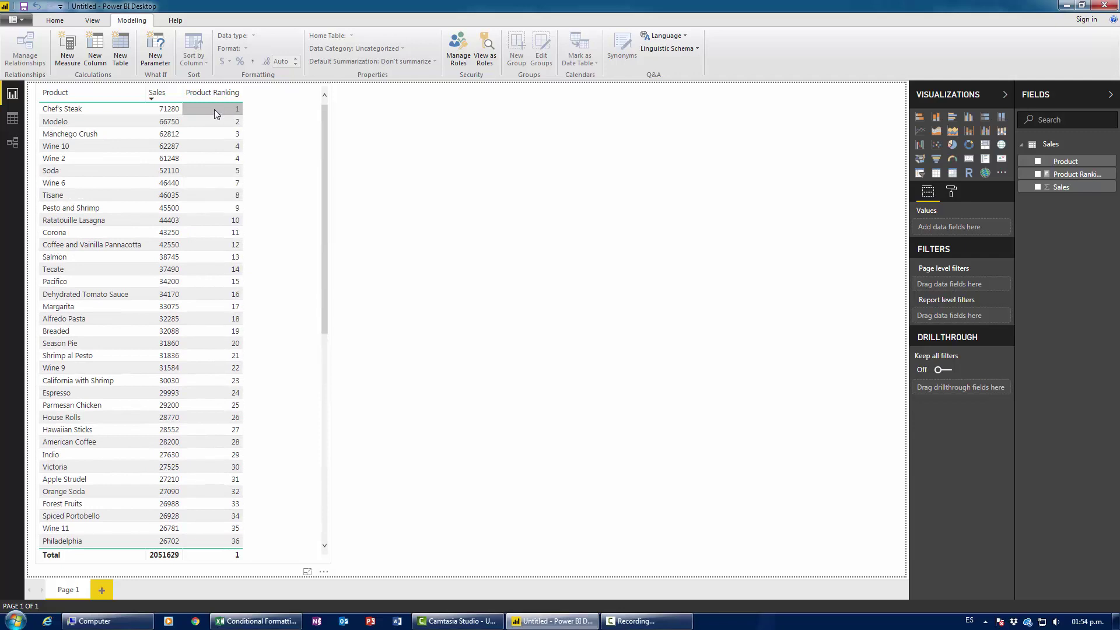
left_click(70, 50)
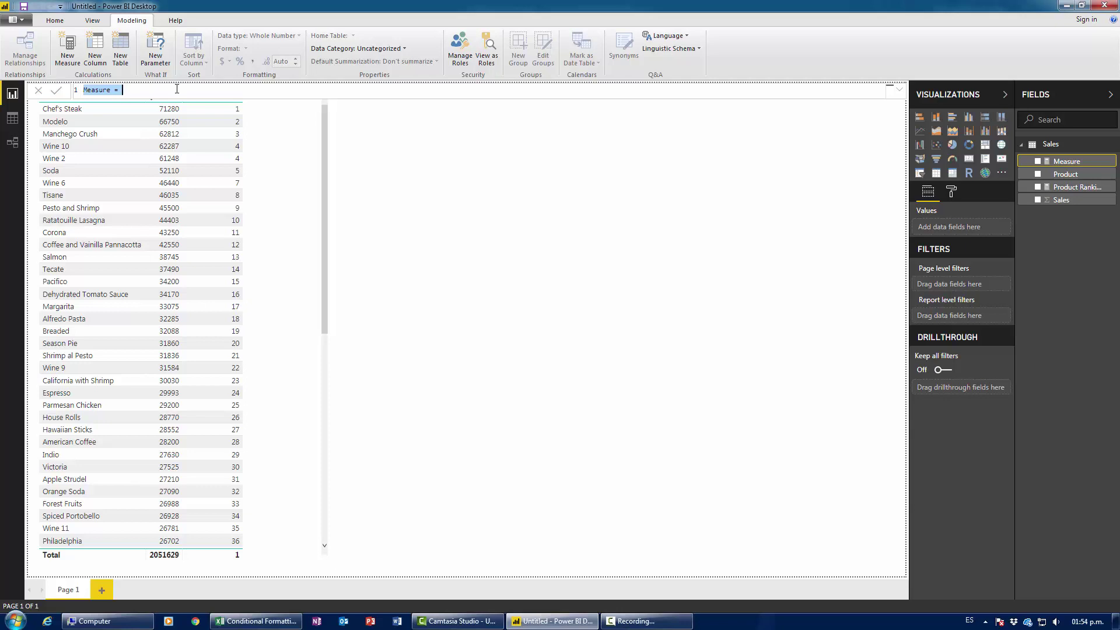
type("Background Color = SWITCH(")
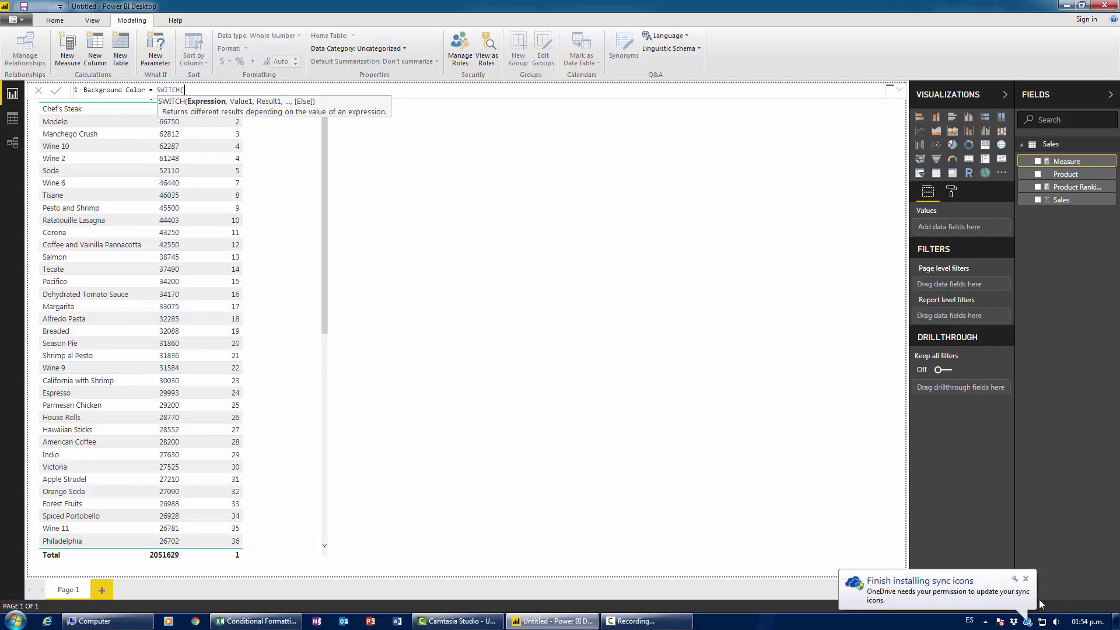
left_click(1026, 579)
left_click(209, 92)
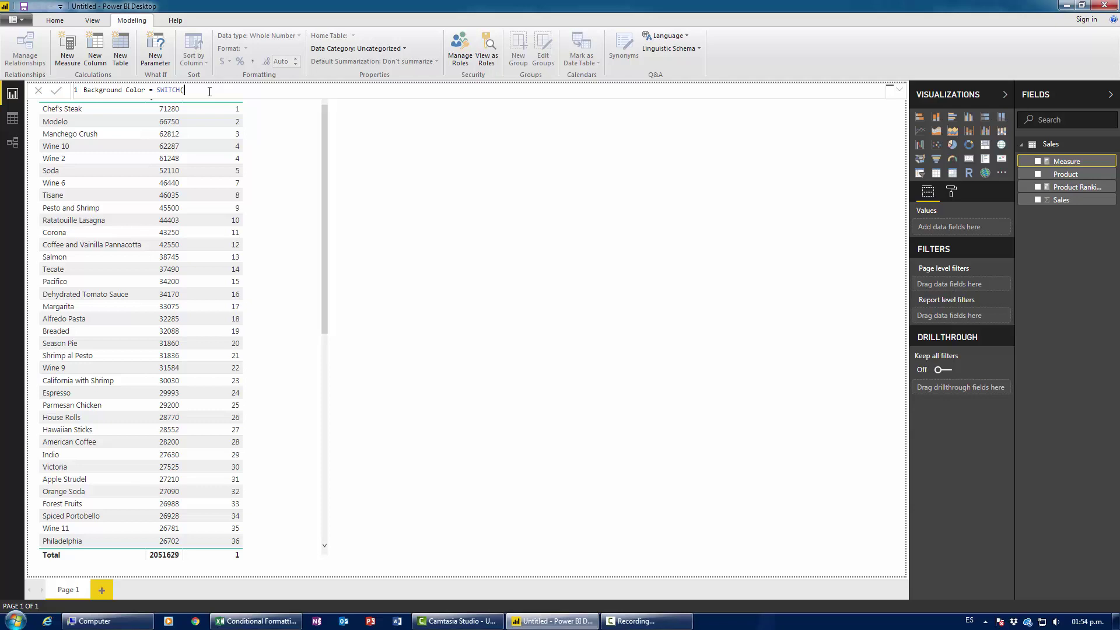
type("rank")
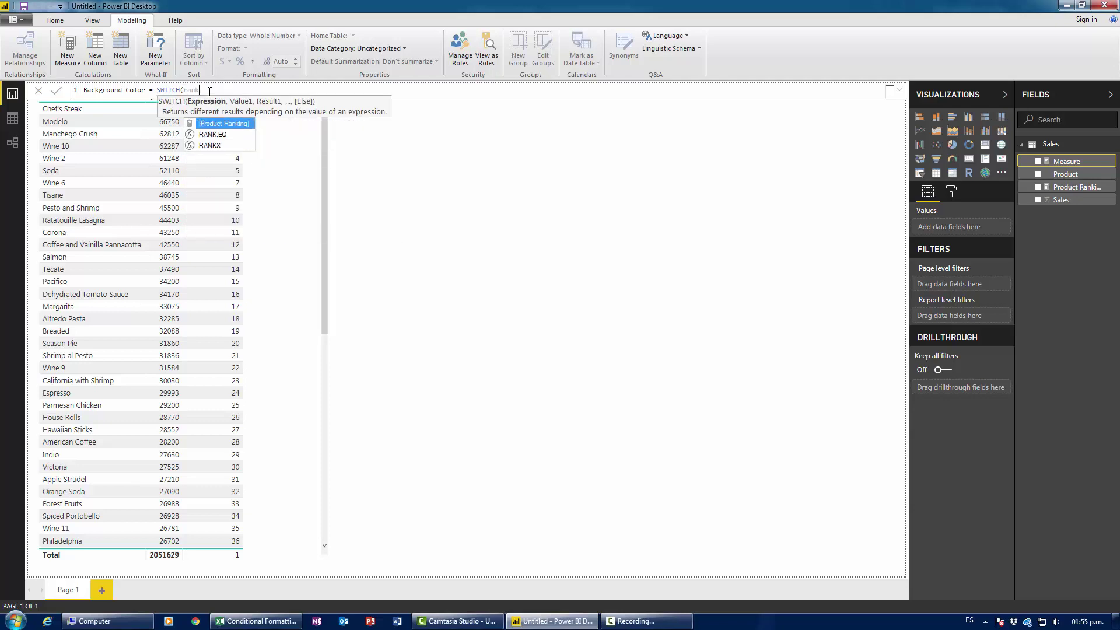
key("Tab")
type(",")
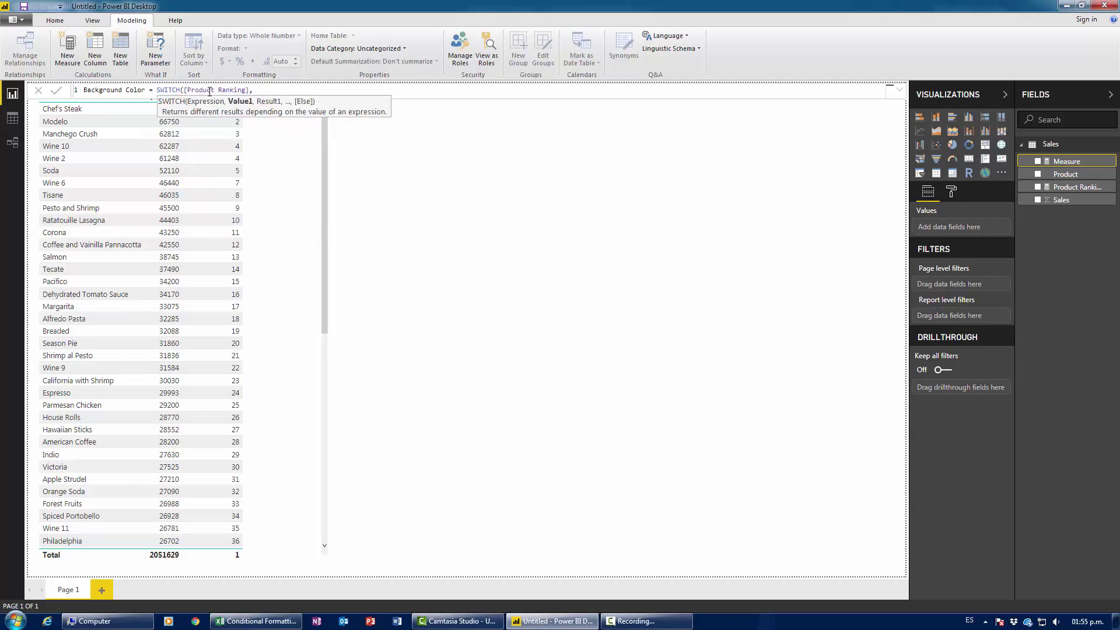
Complete the Background Color formula so rank 1 returns "Green" and rank 69 returns "Red", and commit the measure.
type("1,")
type("\"Green\",")
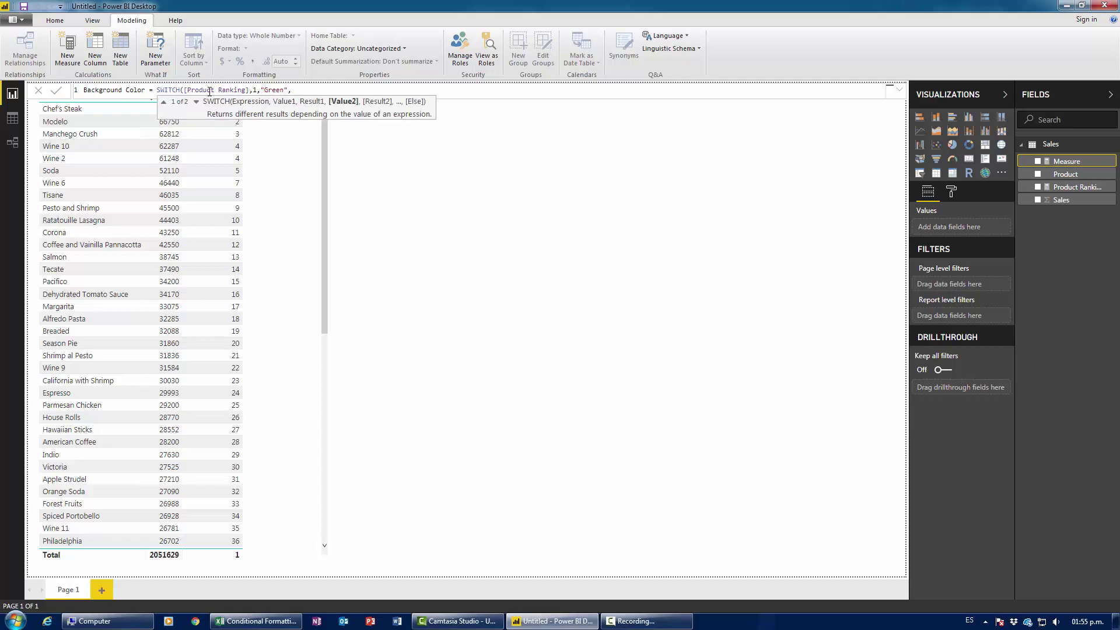
type("69,\"Red\"")
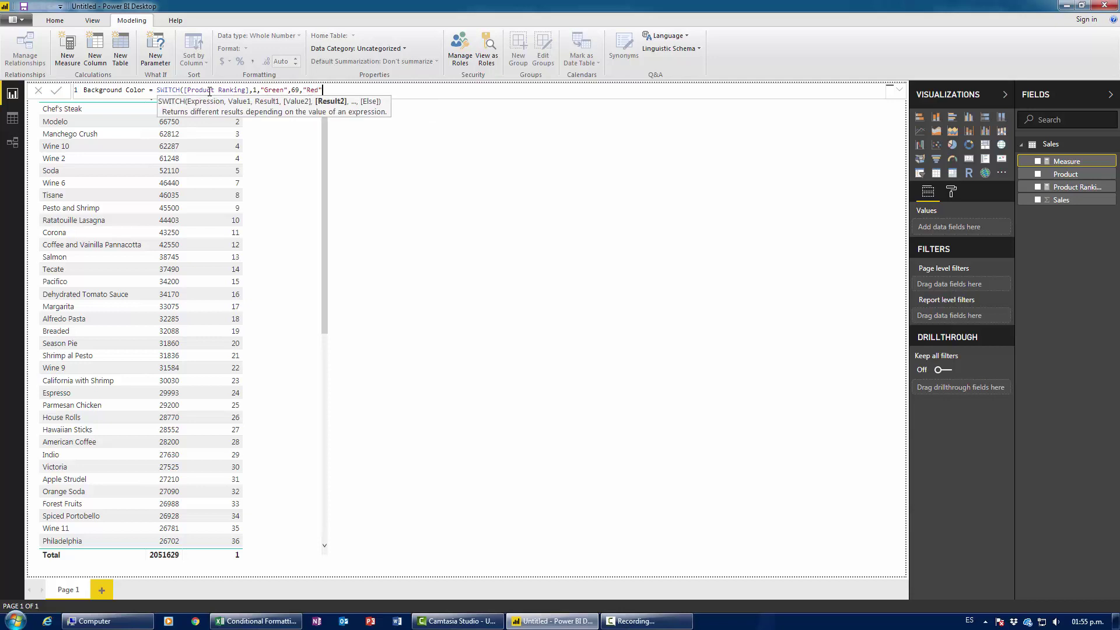
type(")")
key("Return")
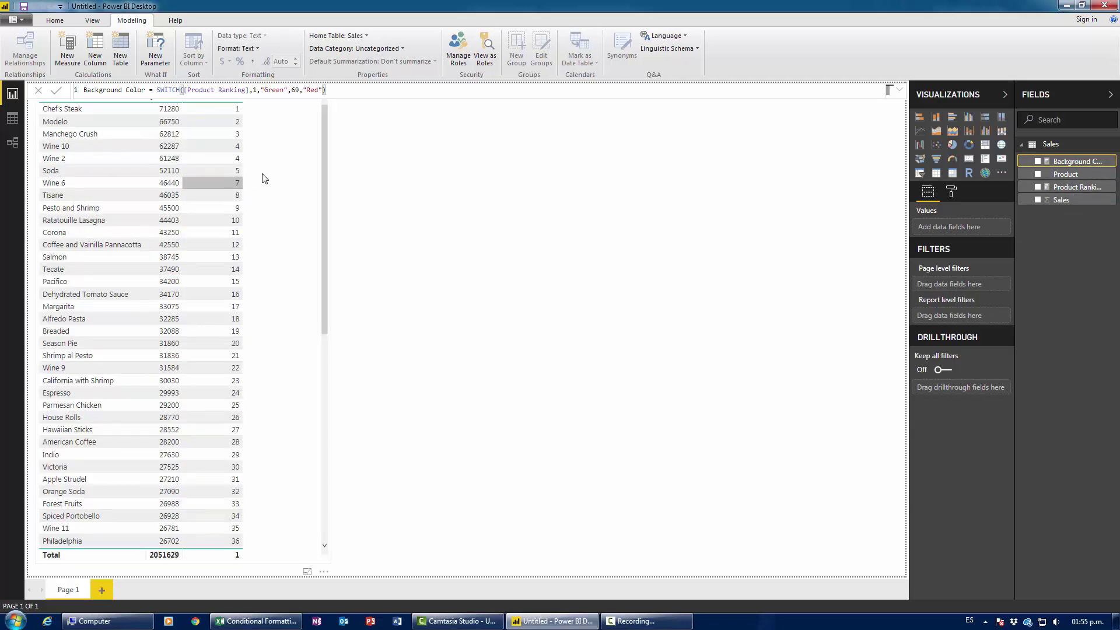
Add the Background Color measure to the table visual as its fourth column and review its values down to the last product.
left_click(283, 177)
left_click_drag(1072, 162, 945, 270)
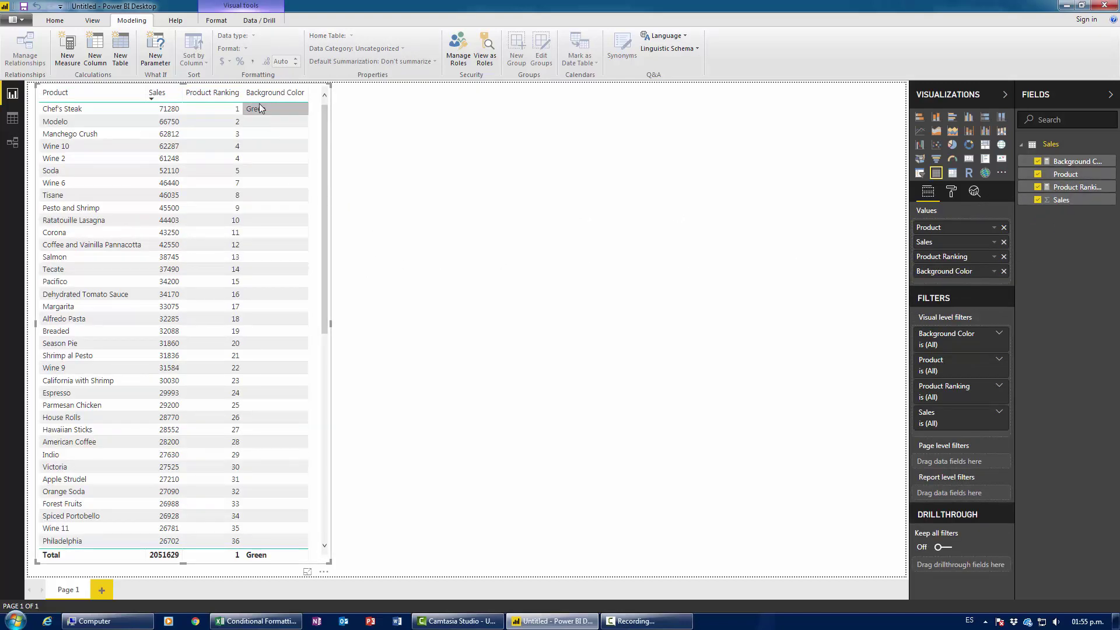
left_click_drag(324, 120, 340, 448)
left_click(342, 449)
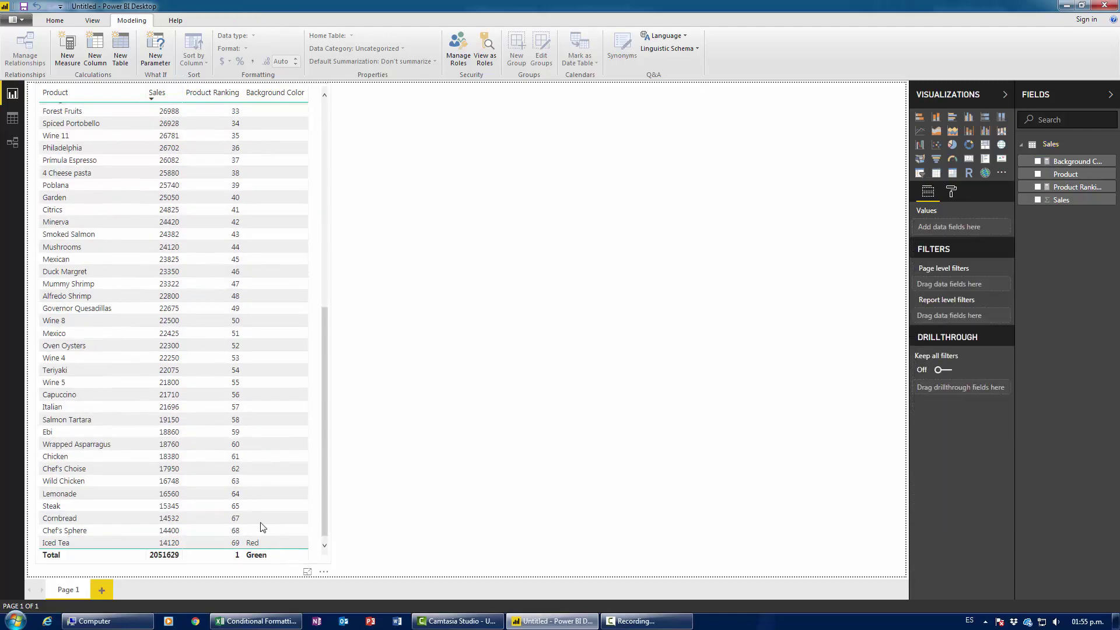
left_click_drag(323, 512, 352, 232)
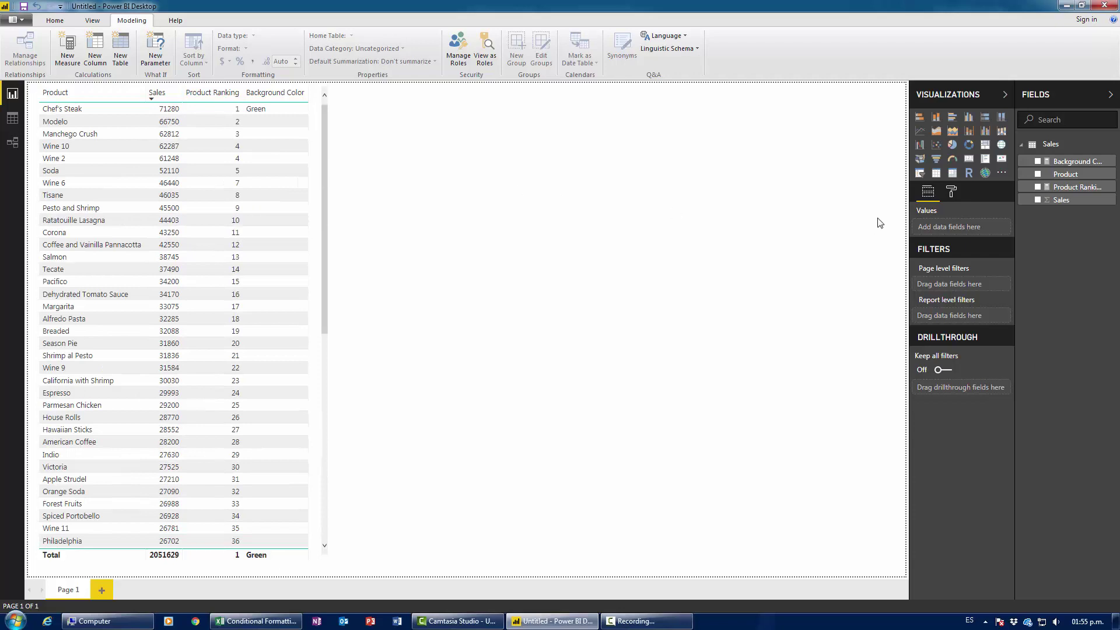
Turn on background color conditional formatting for the Sales column of the table and look through the colored rows.
left_click(319, 144)
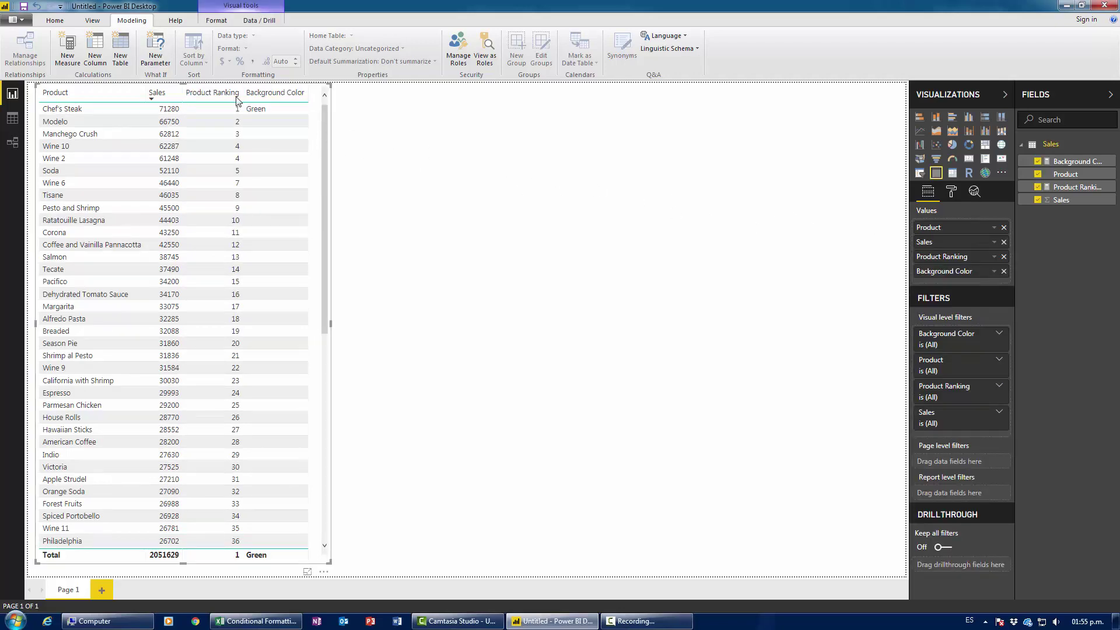
left_click(952, 193)
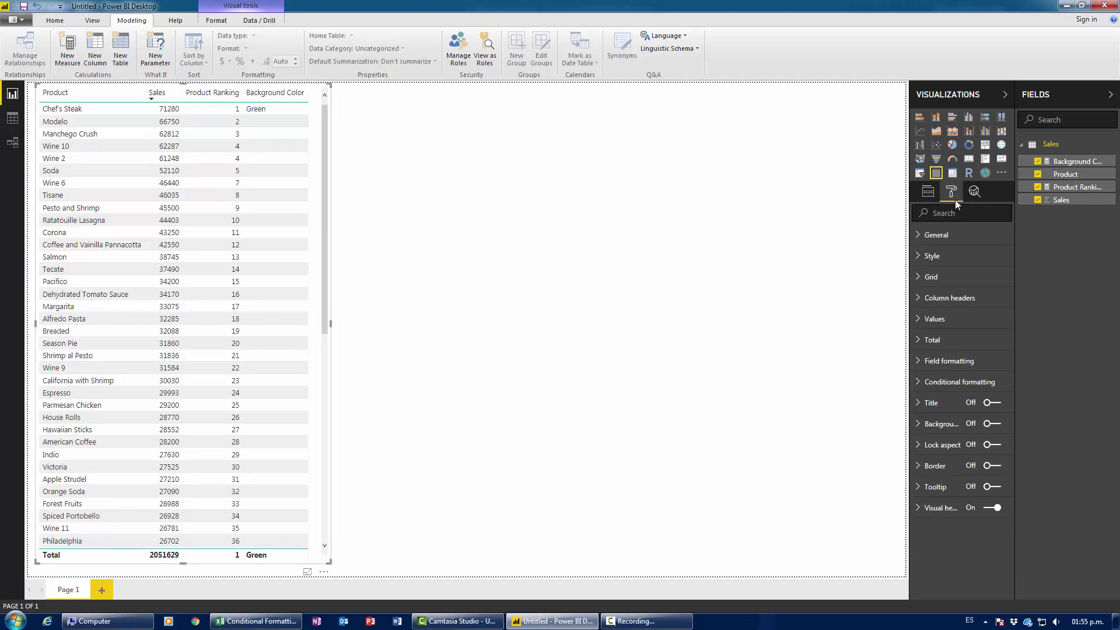
left_click(946, 382)
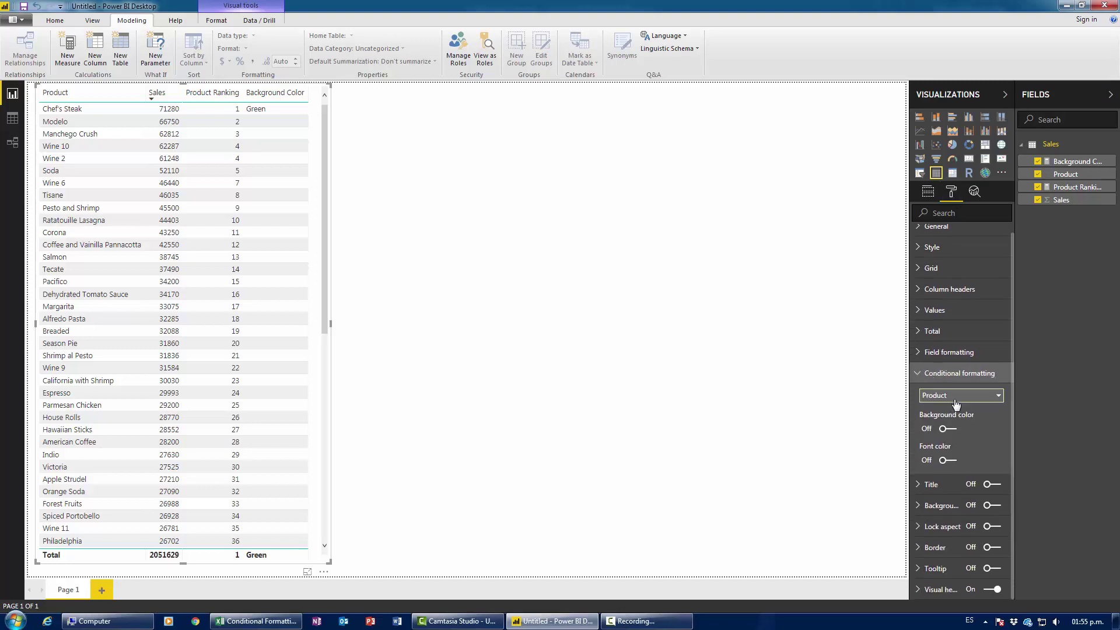
left_click(957, 395)
left_click(957, 421)
left_click(959, 399)
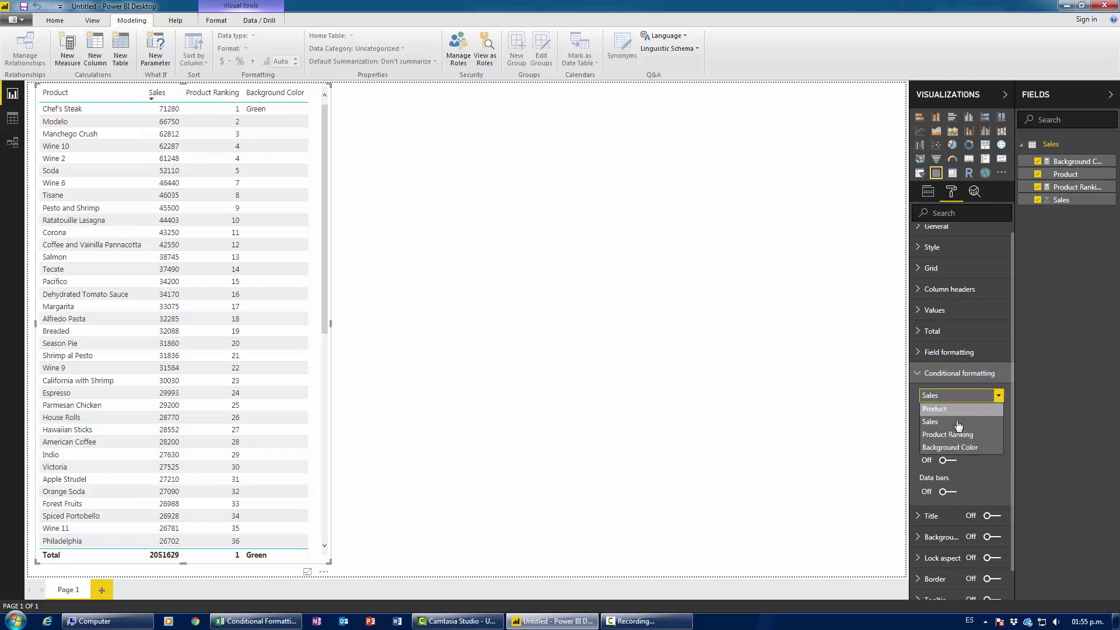
left_click(958, 401)
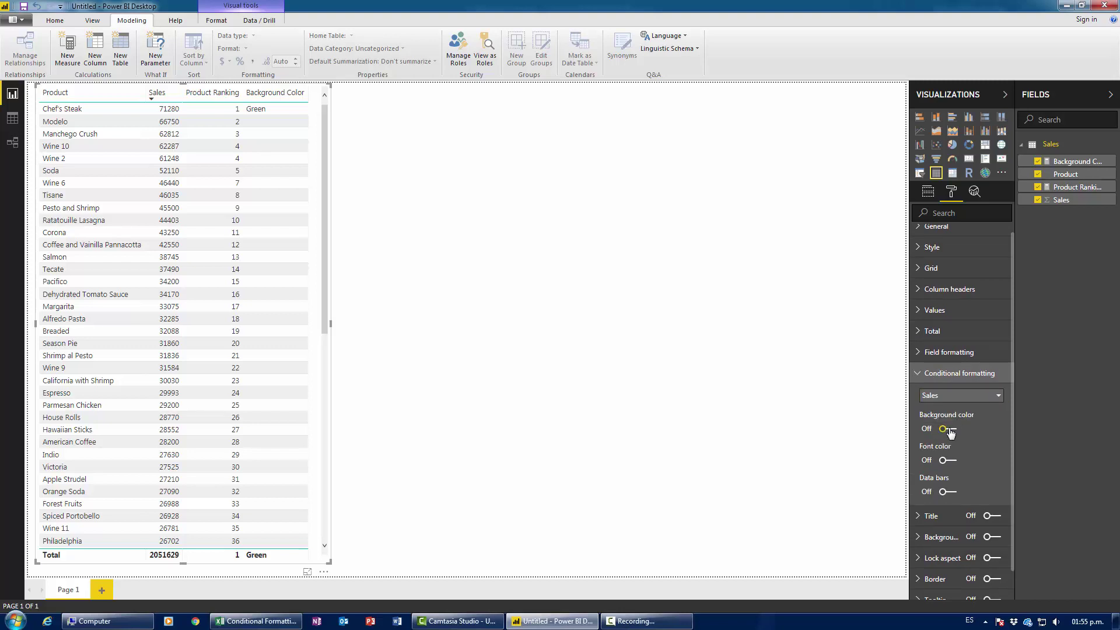
left_click(947, 429)
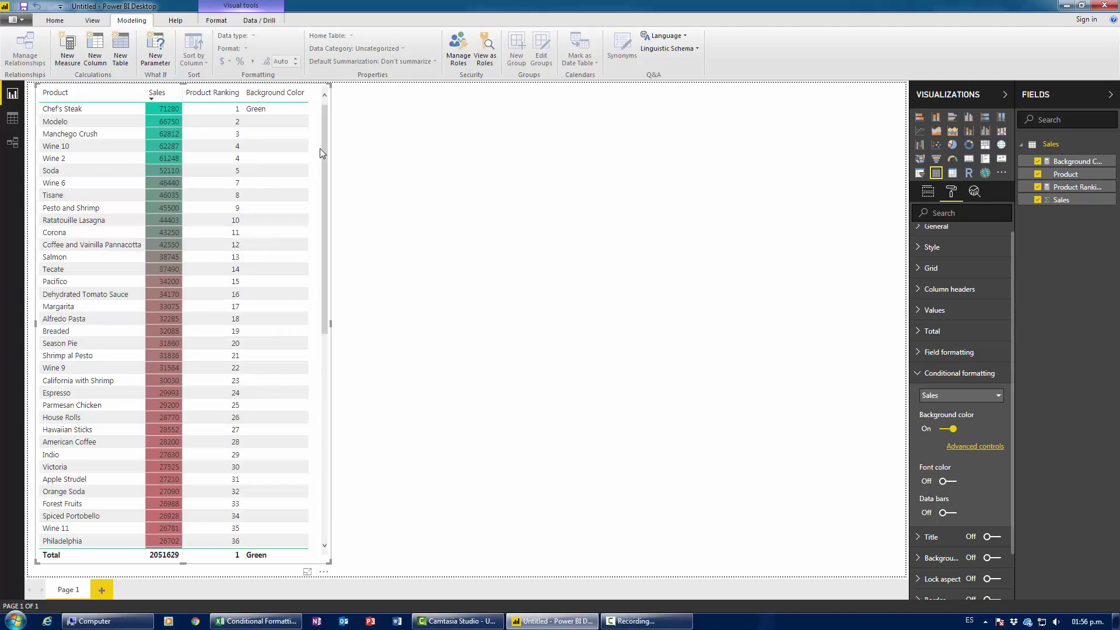
left_click_drag(323, 149, 330, 233)
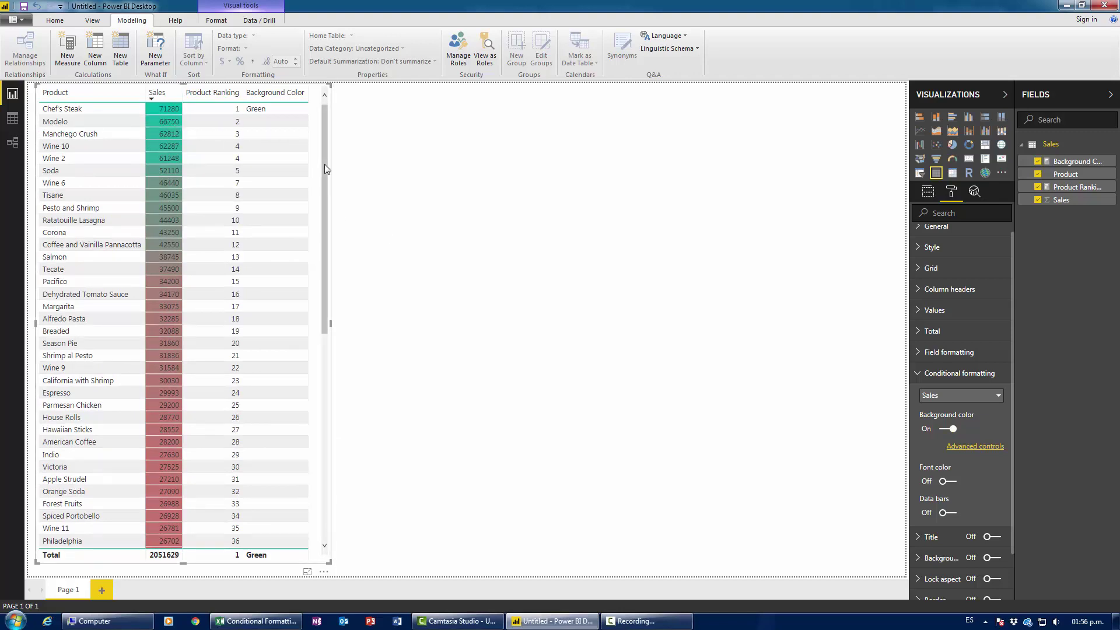
left_click_drag(324, 164, 331, 215)
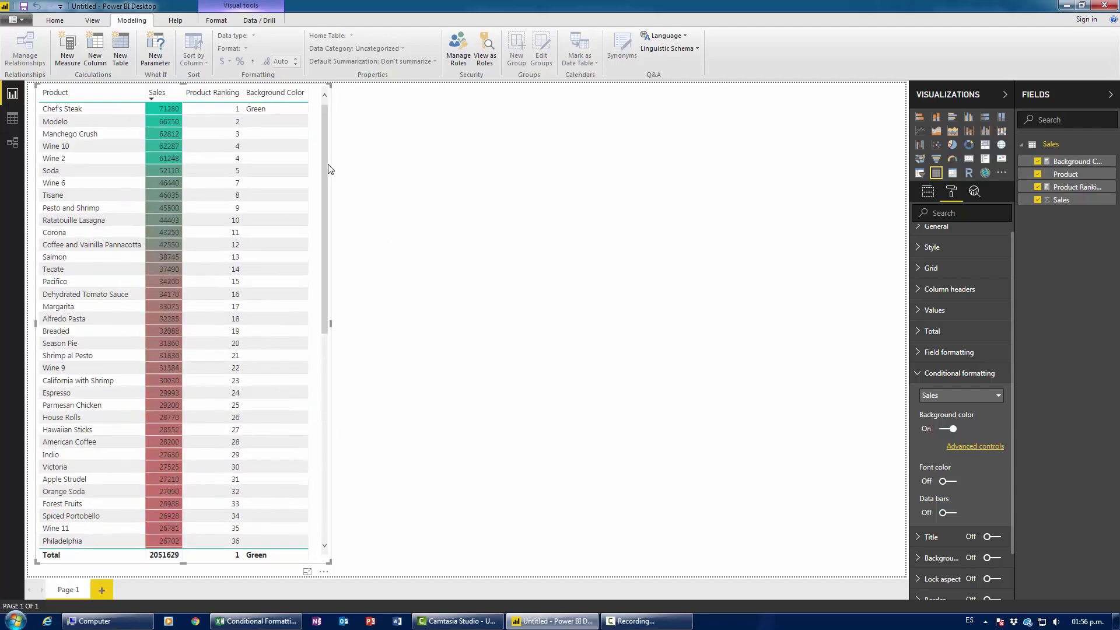
scroll(291, 409, "down", 10)
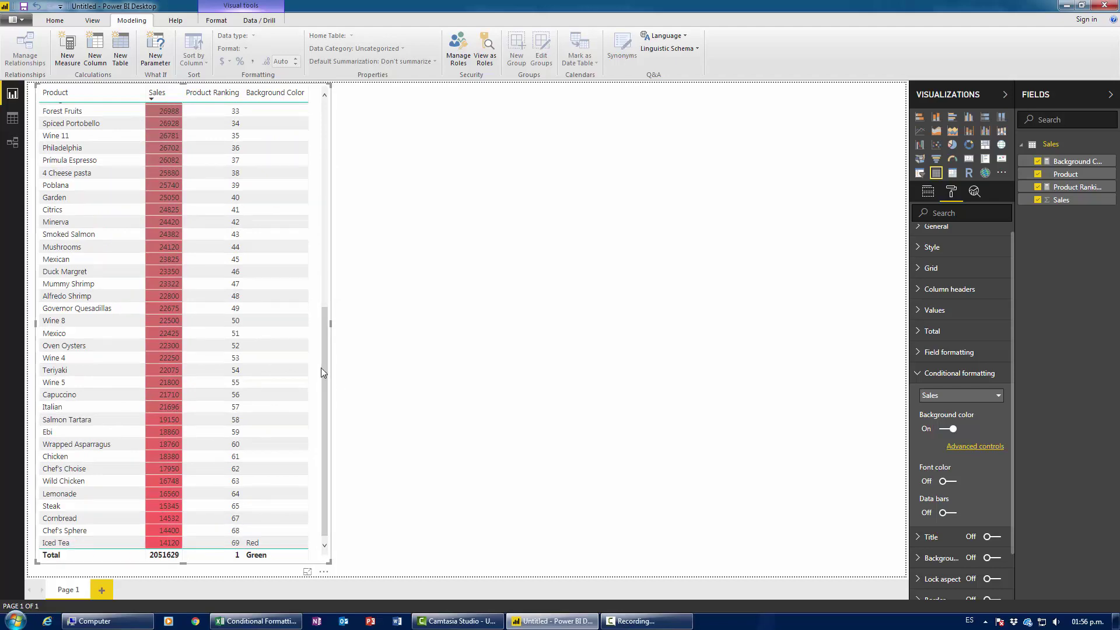
left_click_drag(323, 368, 326, 100)
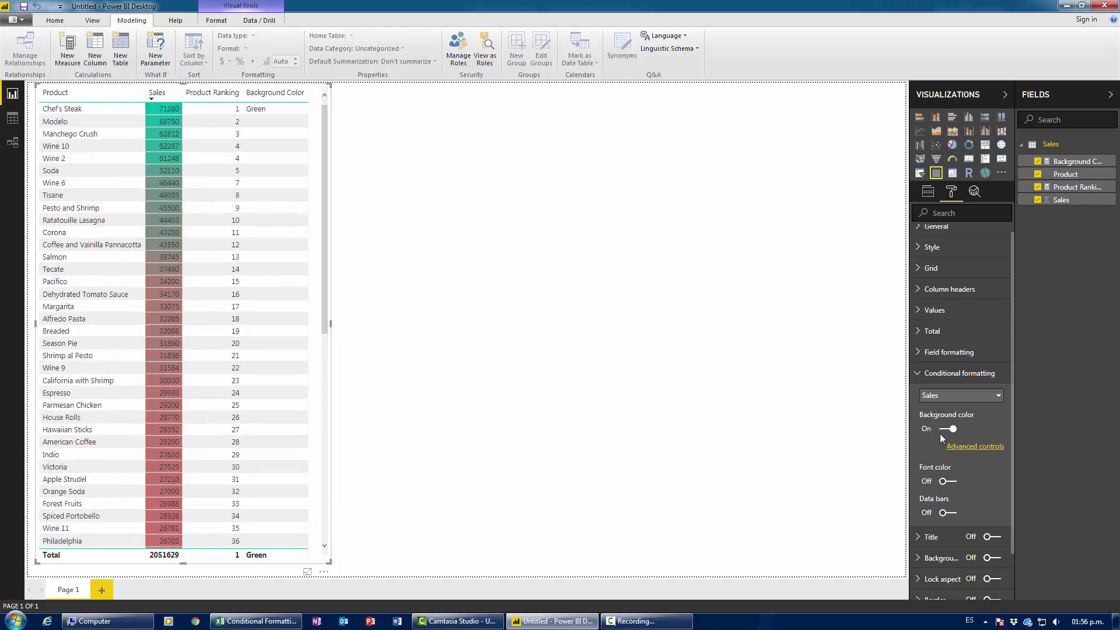
Format the Sales background color by field value based on the Background Color measure, apply it and check the whole table.
left_click(984, 446)
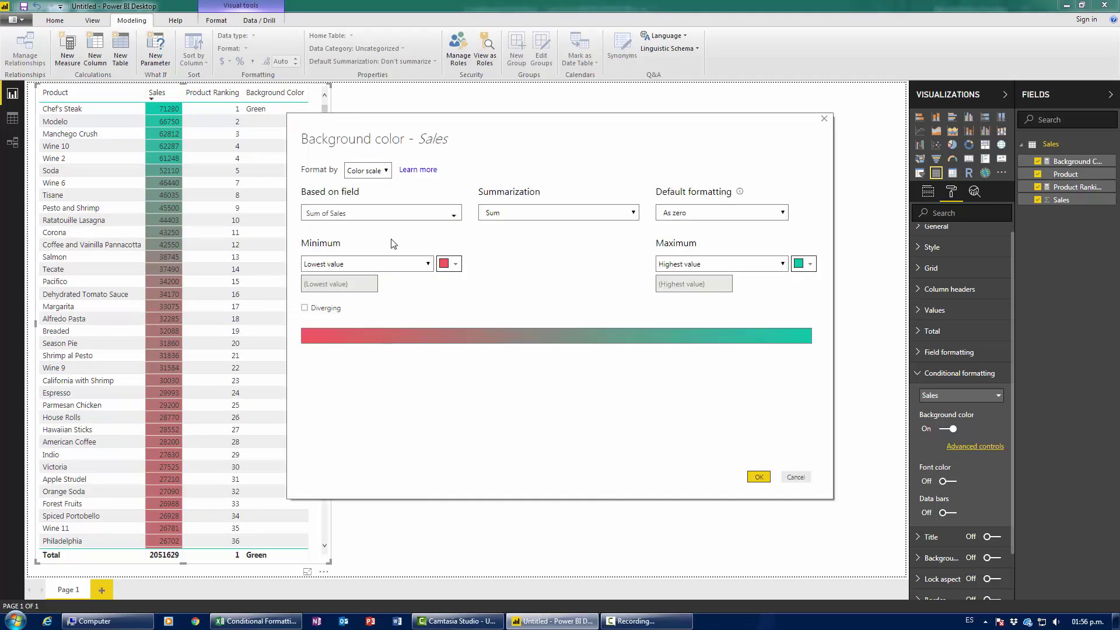
left_click(382, 172)
left_click(367, 204)
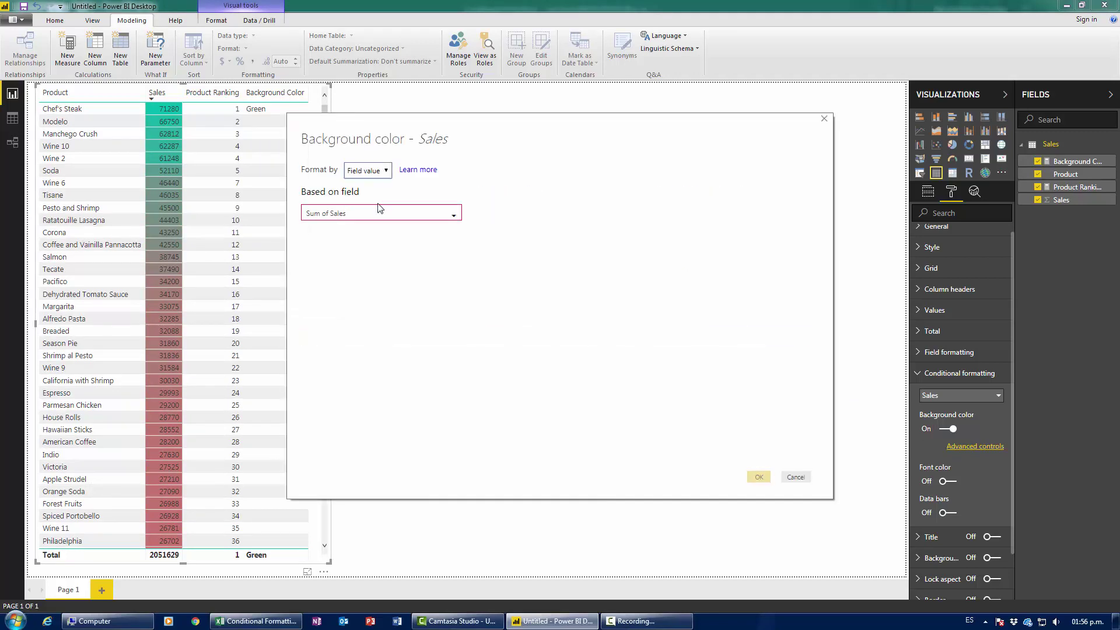
left_click(373, 218)
left_click(376, 179)
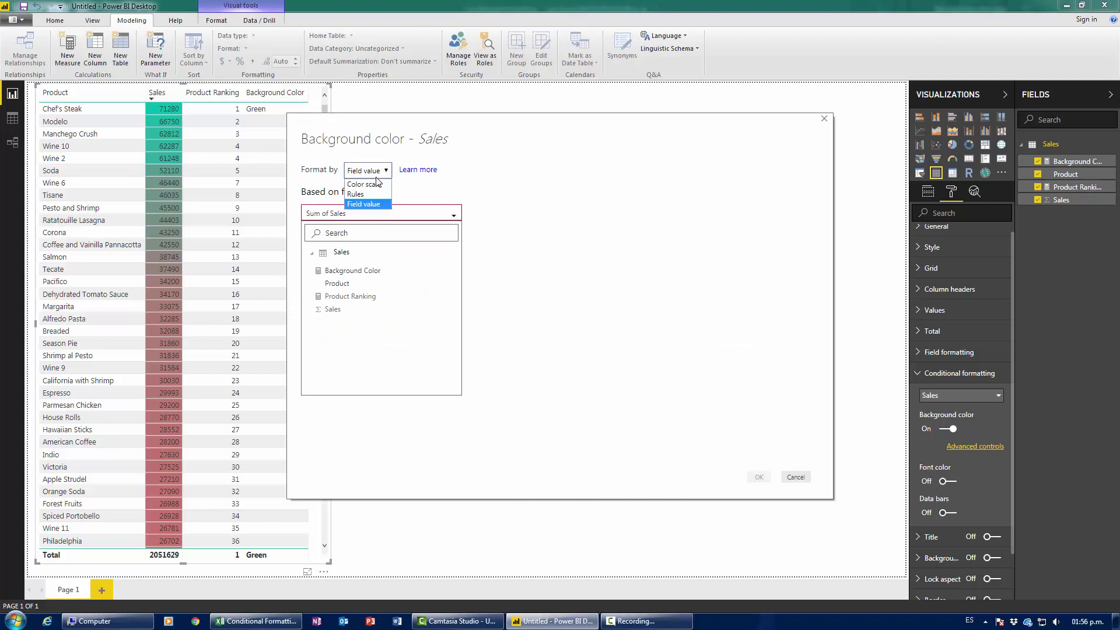
left_click(372, 203)
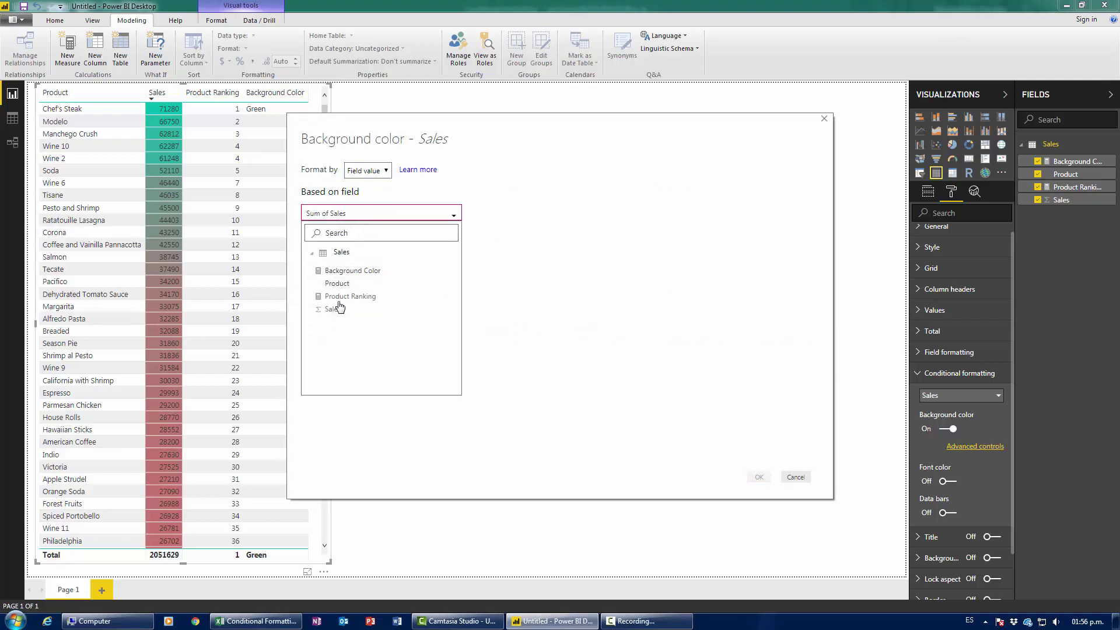
left_click(349, 271)
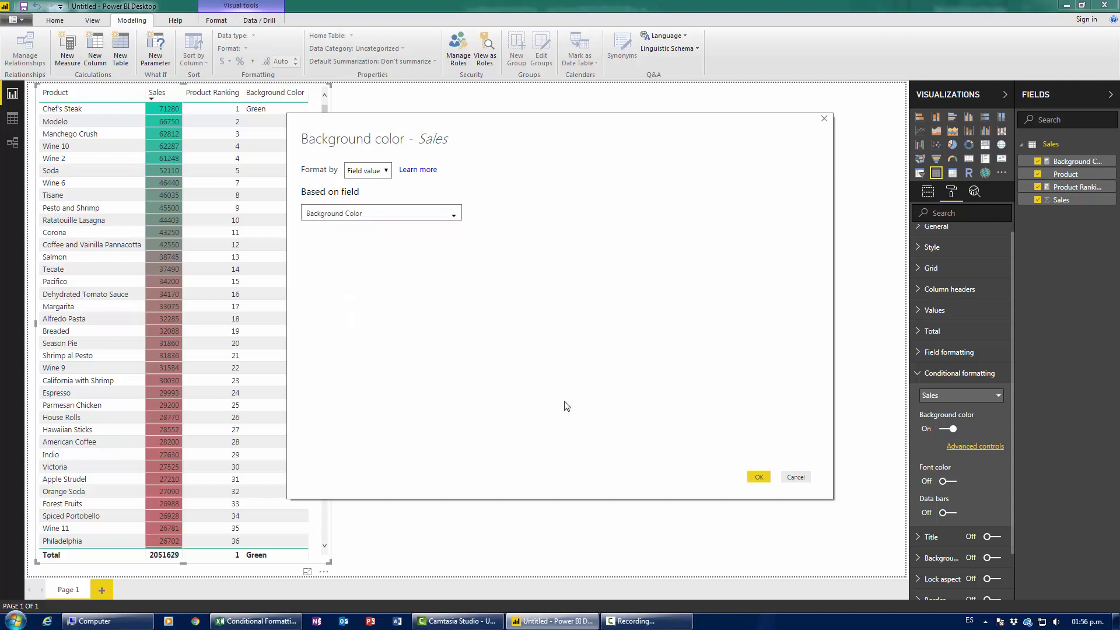
left_click(758, 477)
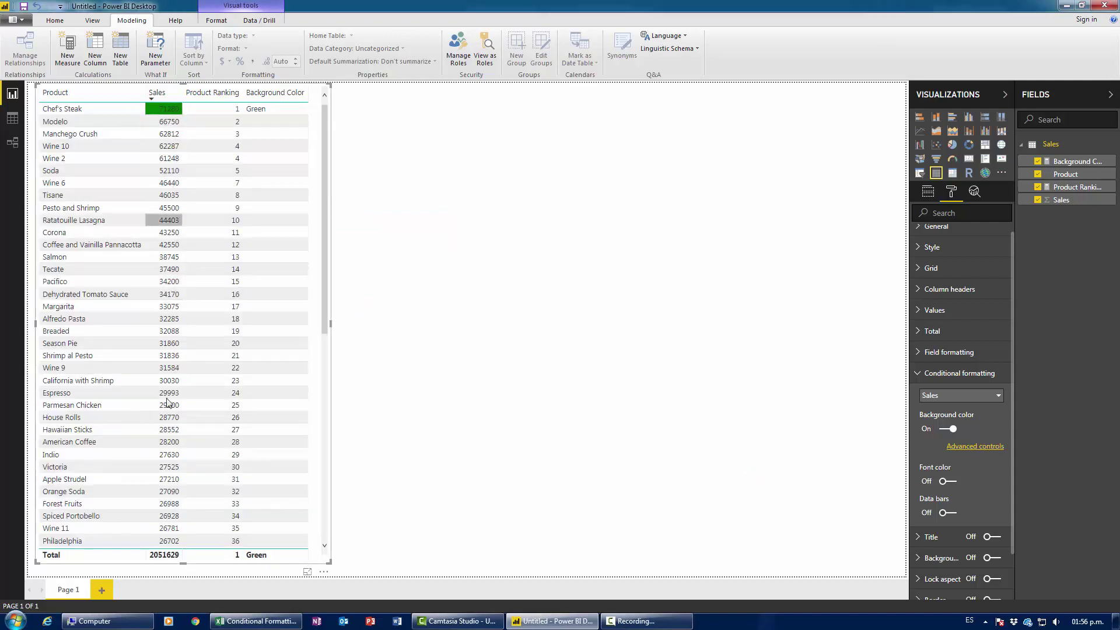
scroll(163, 449, "down", 10)
scroll(166, 542, "up", 10)
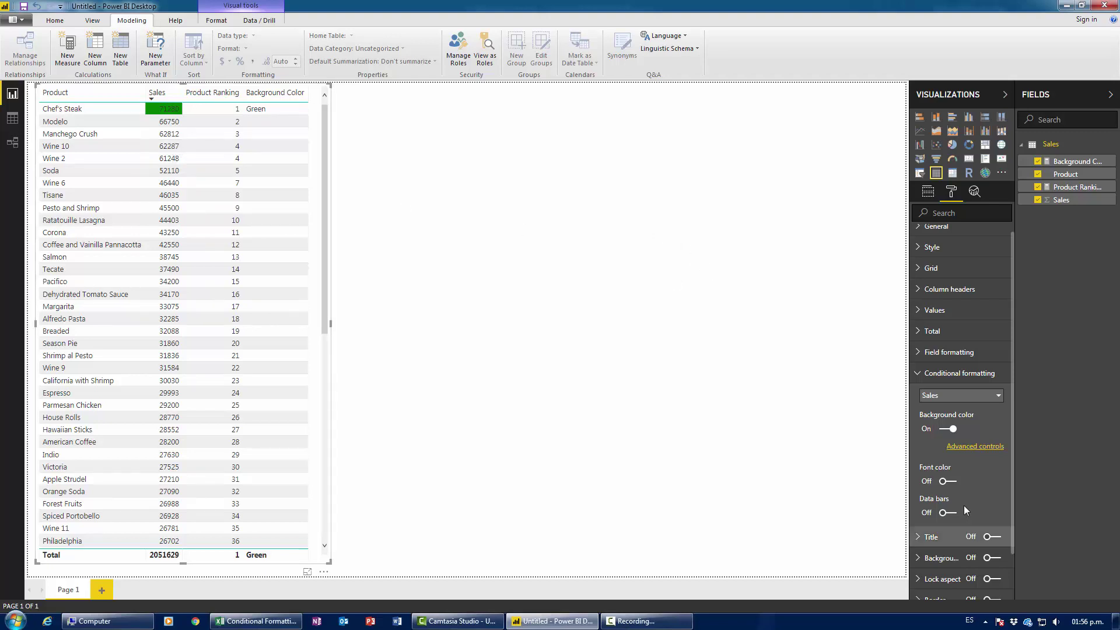
Create a new measure named Font Color and begin its formula with the switch function.
left_click(67, 49)
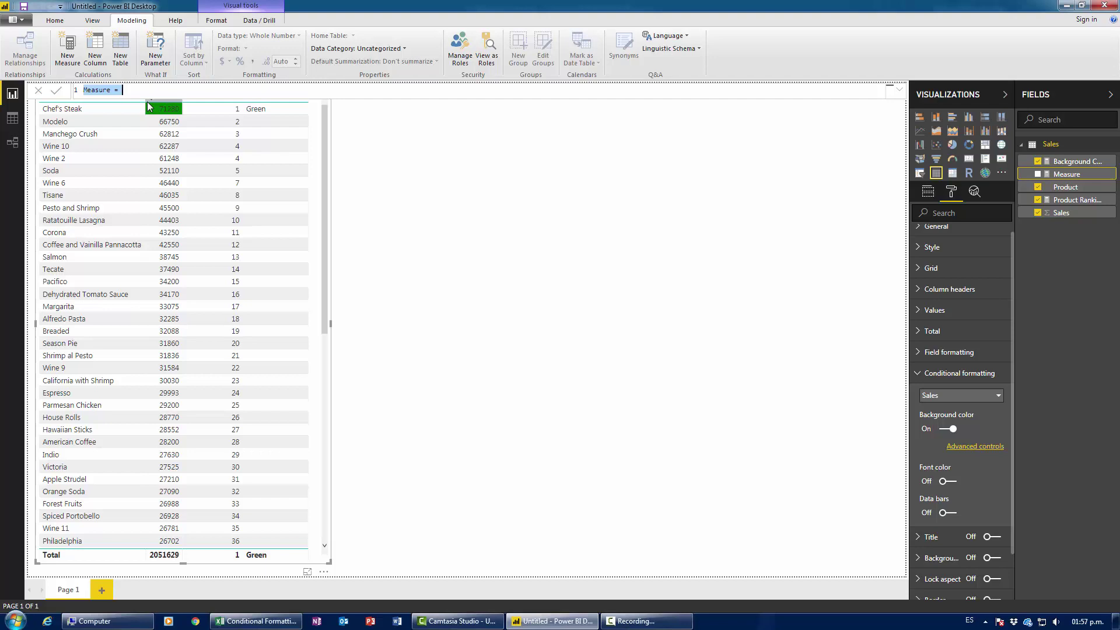
left_click(152, 92)
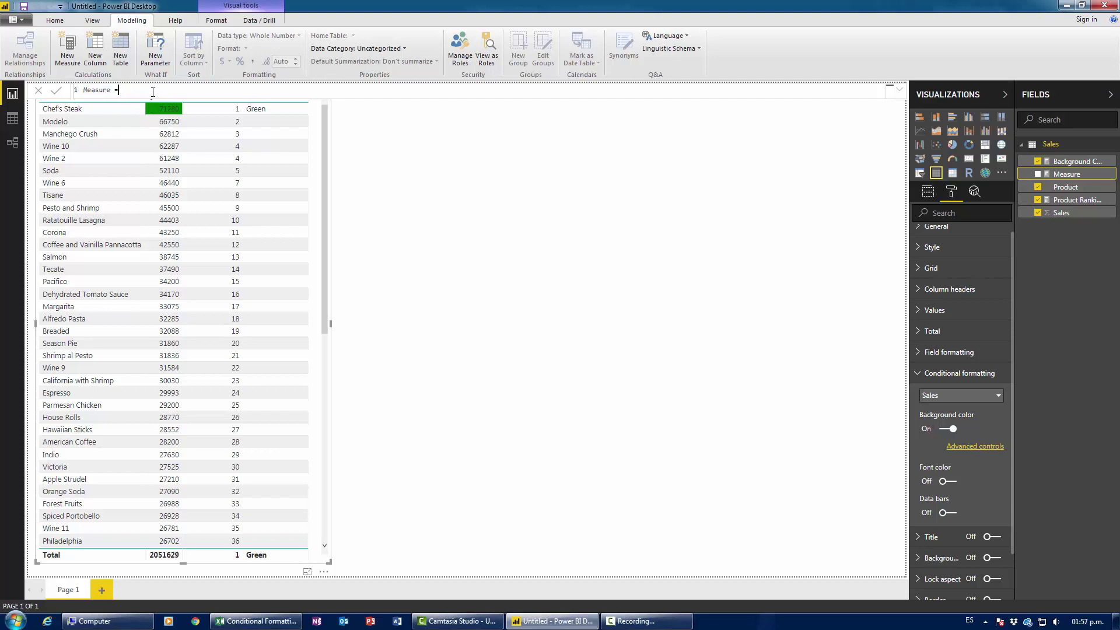
key("BackSpace")
key("BackSpace")
key("BackSpace")
key("BackSpace")
key("BackSpace")
key("BackSpace")
key("BackSpace")
key("BackSpace")
key("BackSpace")
type("Font Color = swit")
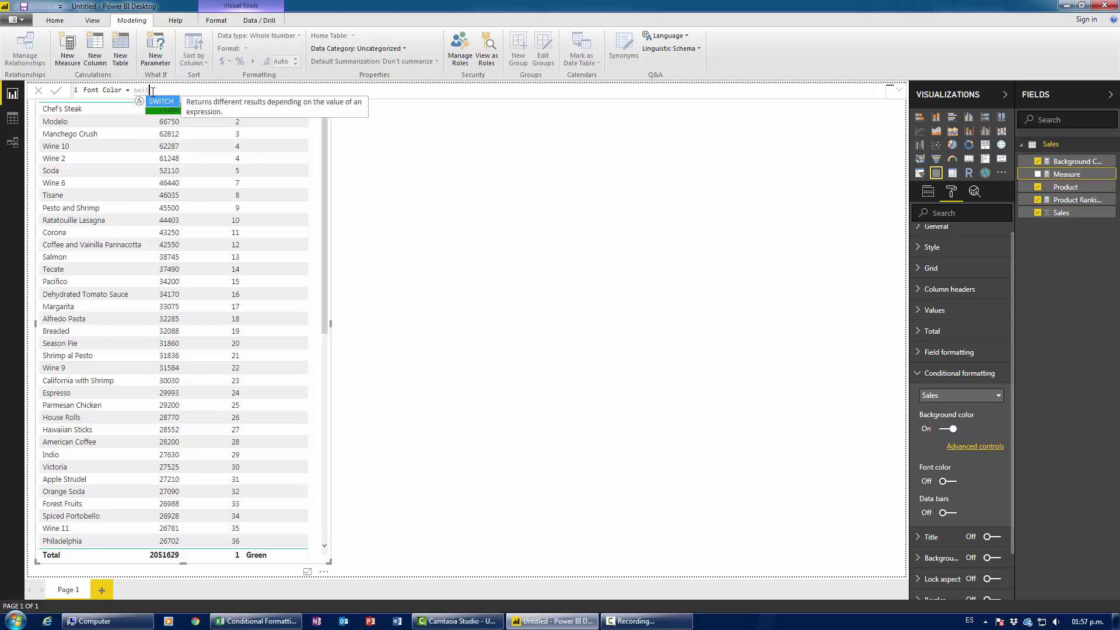
type("ch(")
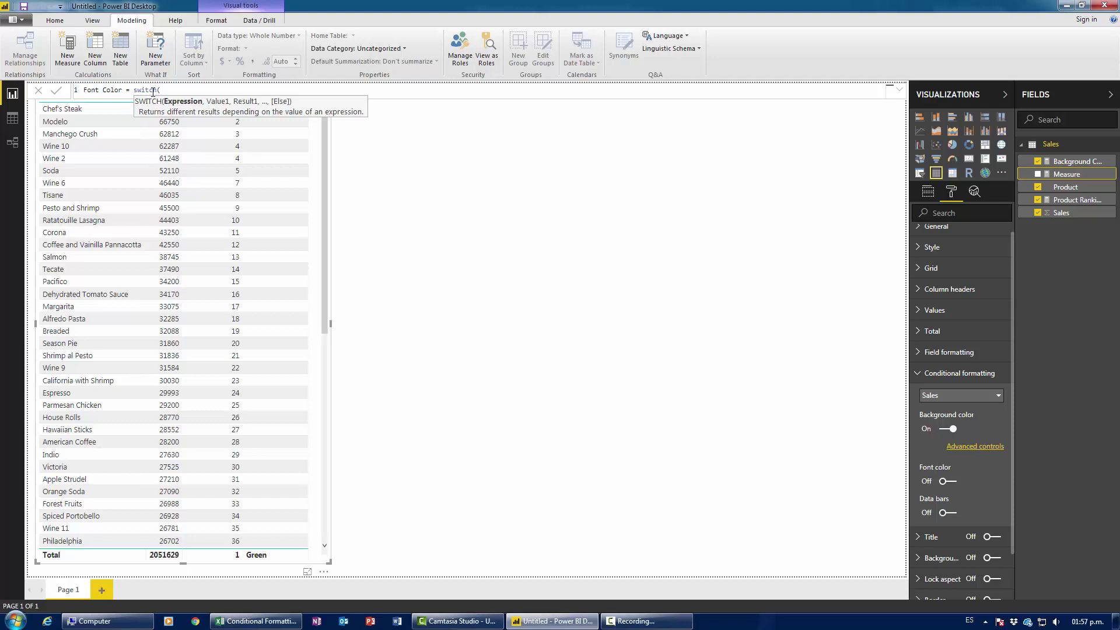
Complete the Font Color measure as a switch on [Product Ranking]: 1 gives "White", 69 gives "White", anything else "Black", and commit it.
type("rank")
key("Up")
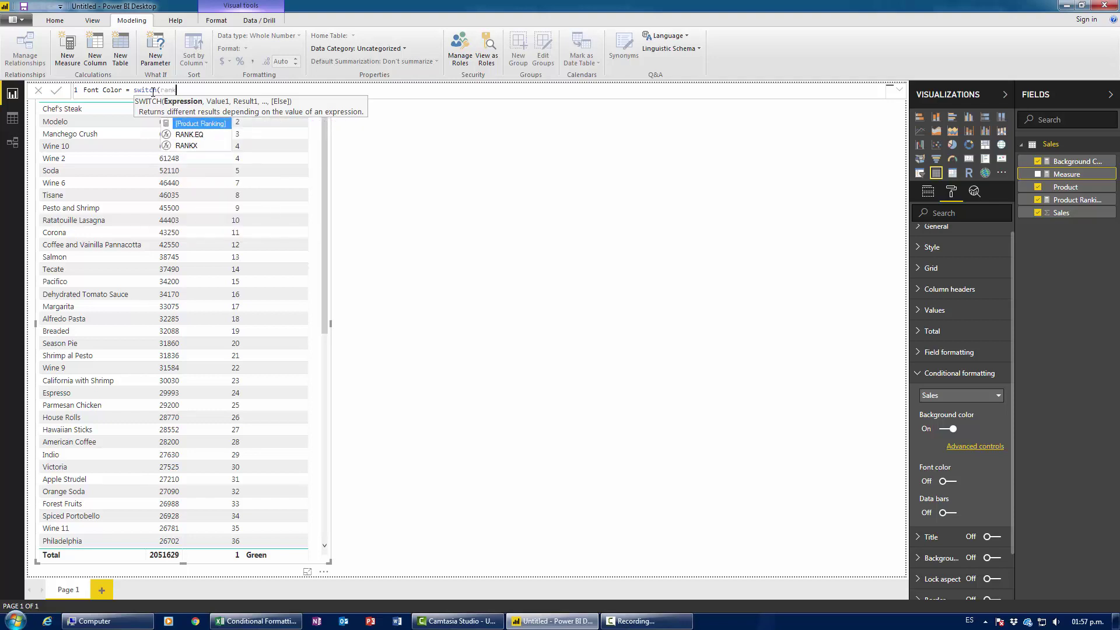
key("Tab")
type(",1,\"")
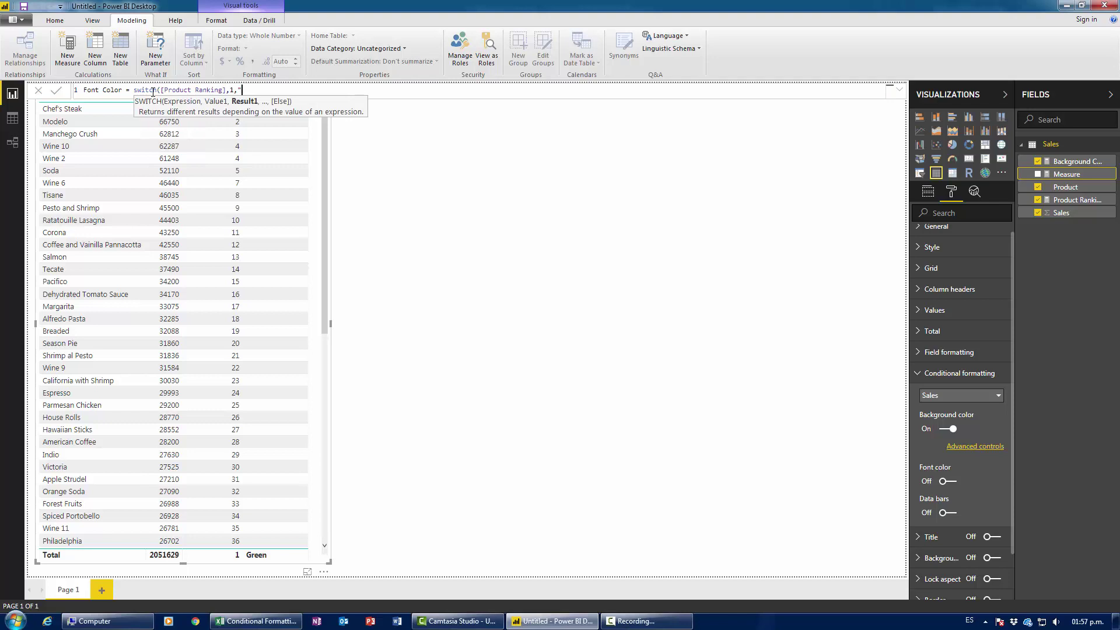
type("White\",69")
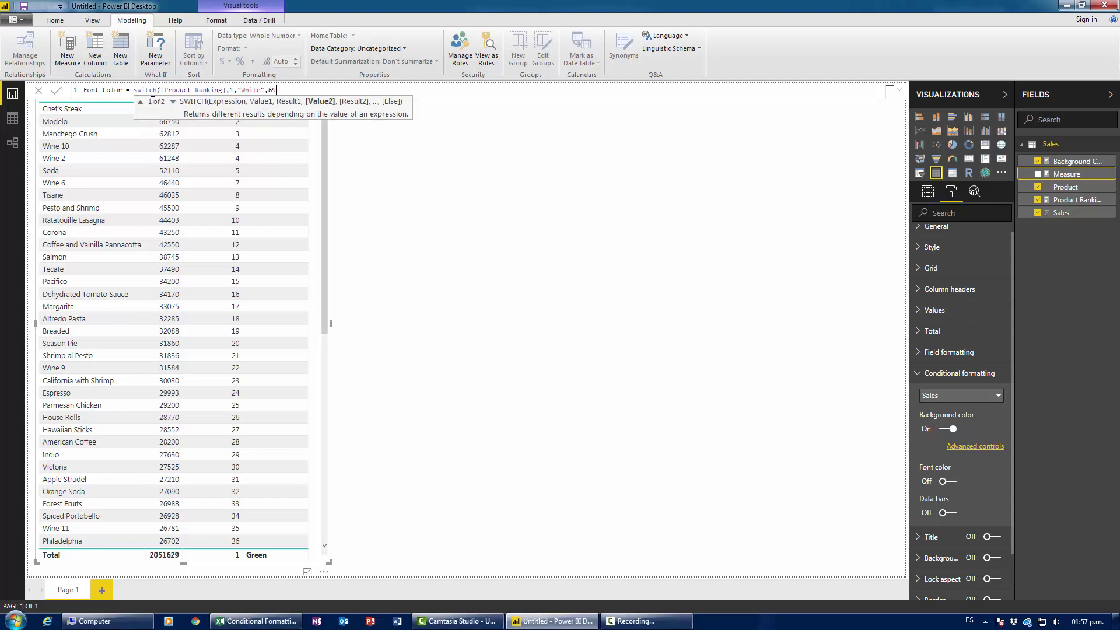
type(",\"White\"")
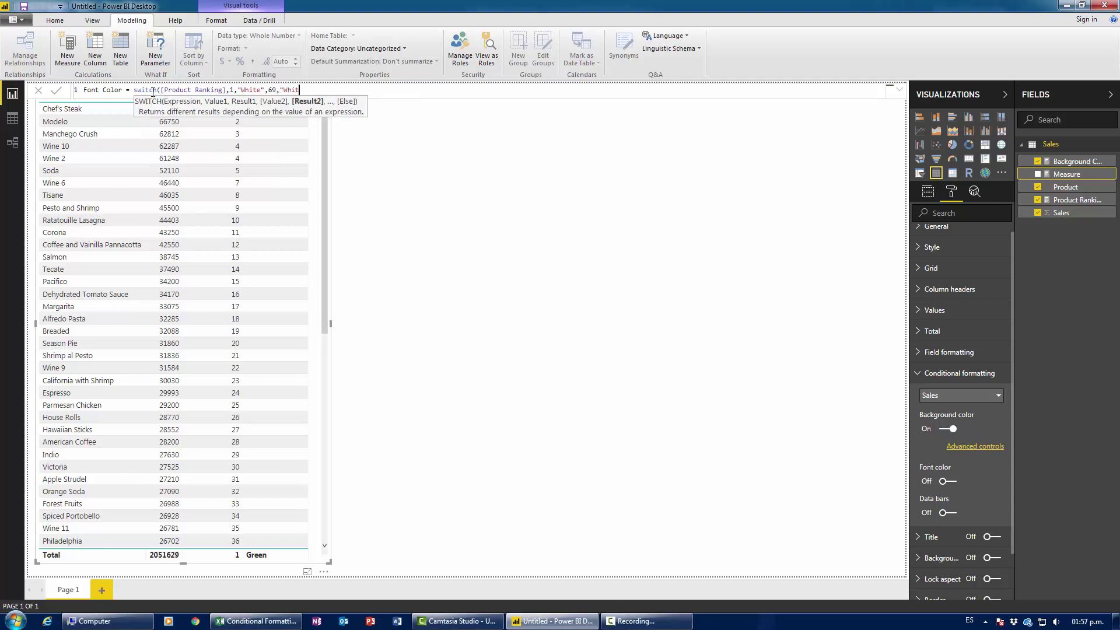
type(",")
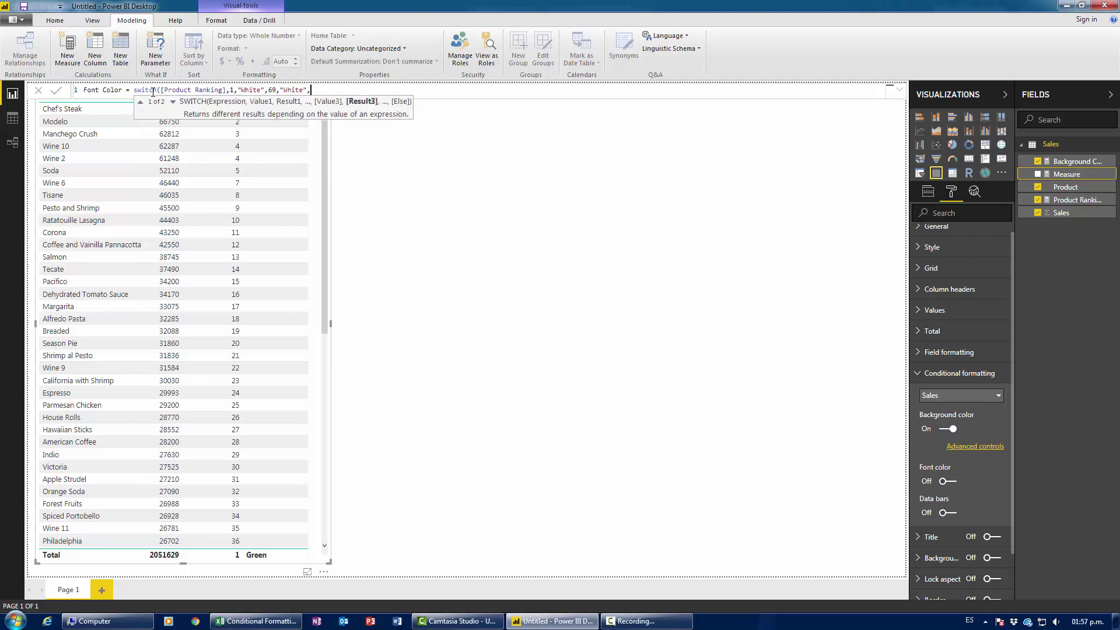
type("\"Black\")")
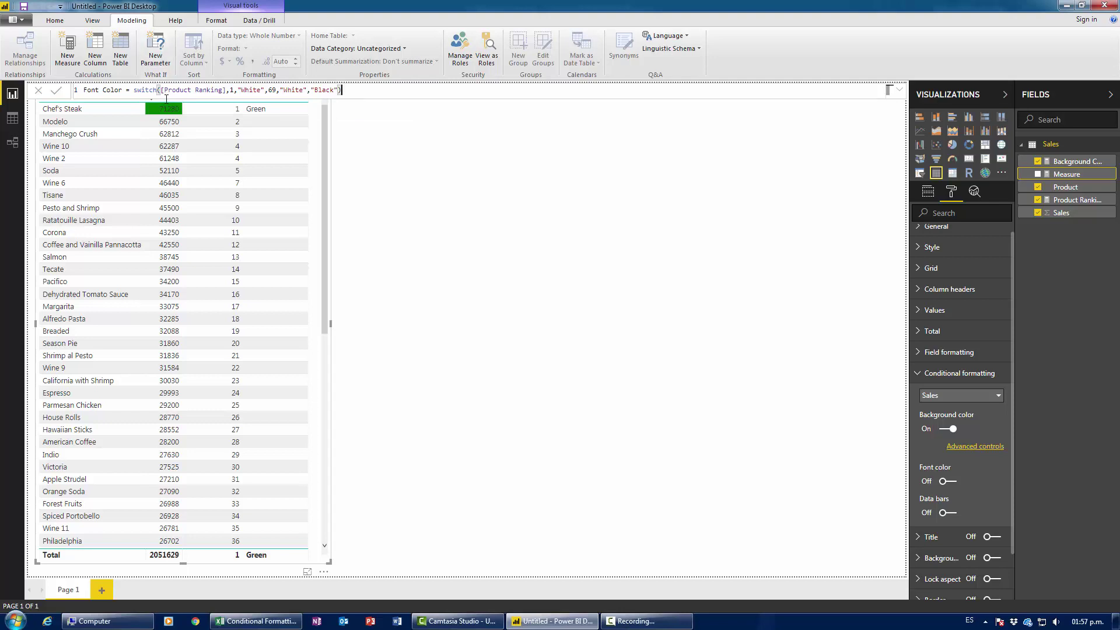
left_click(237, 90)
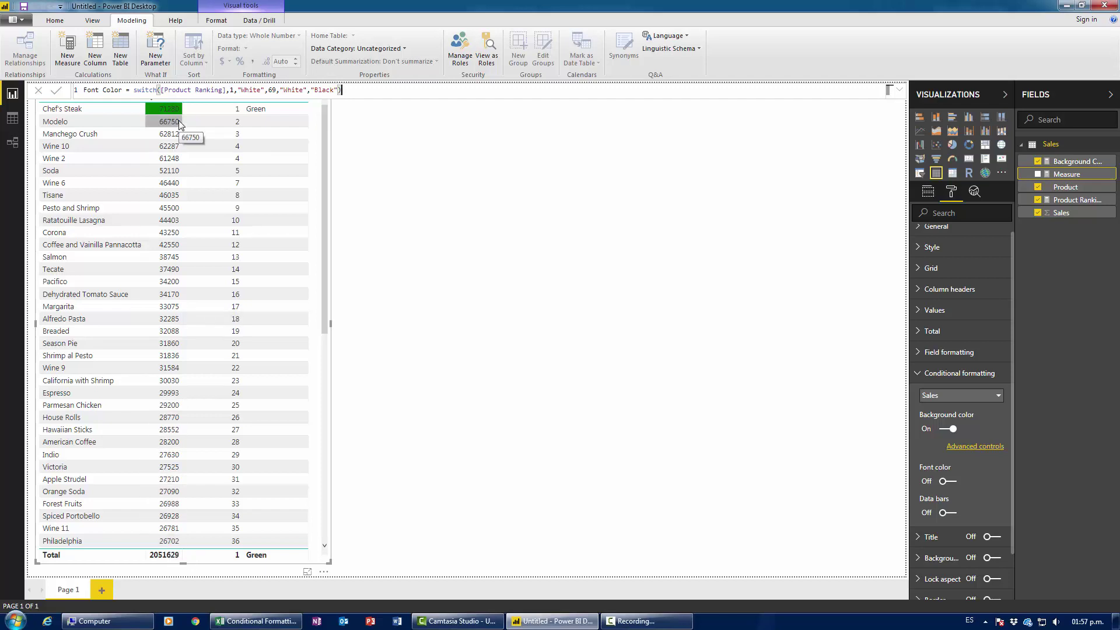
key("Return")
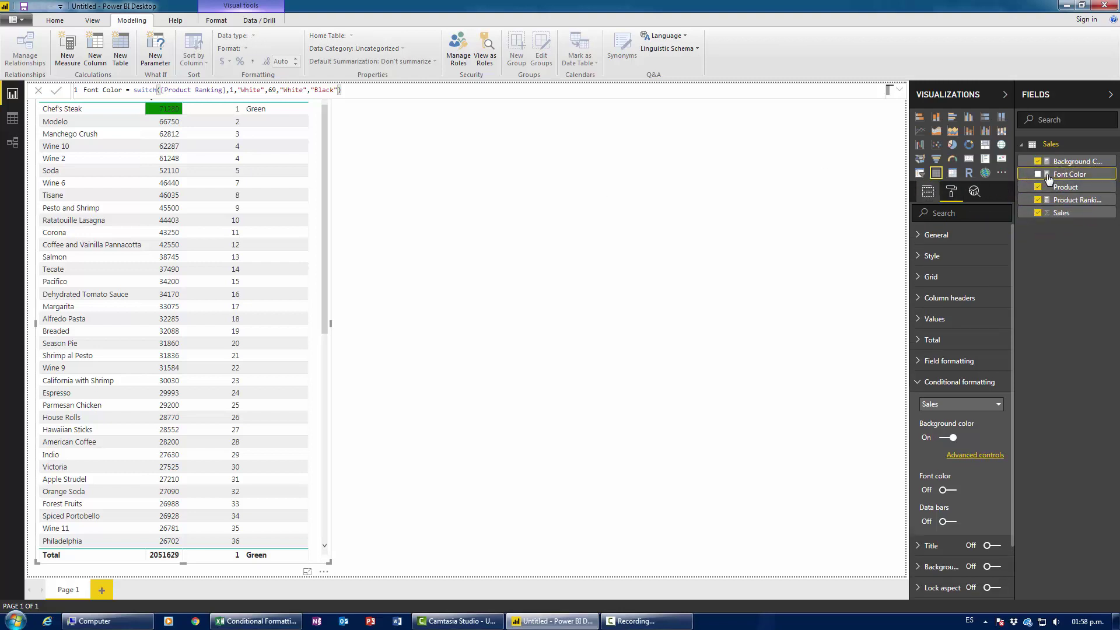
Add the Font Color measure as the last column of the table visual and widen the visual to fit it.
left_click(928, 192)
left_click_drag(1069, 173, 962, 286)
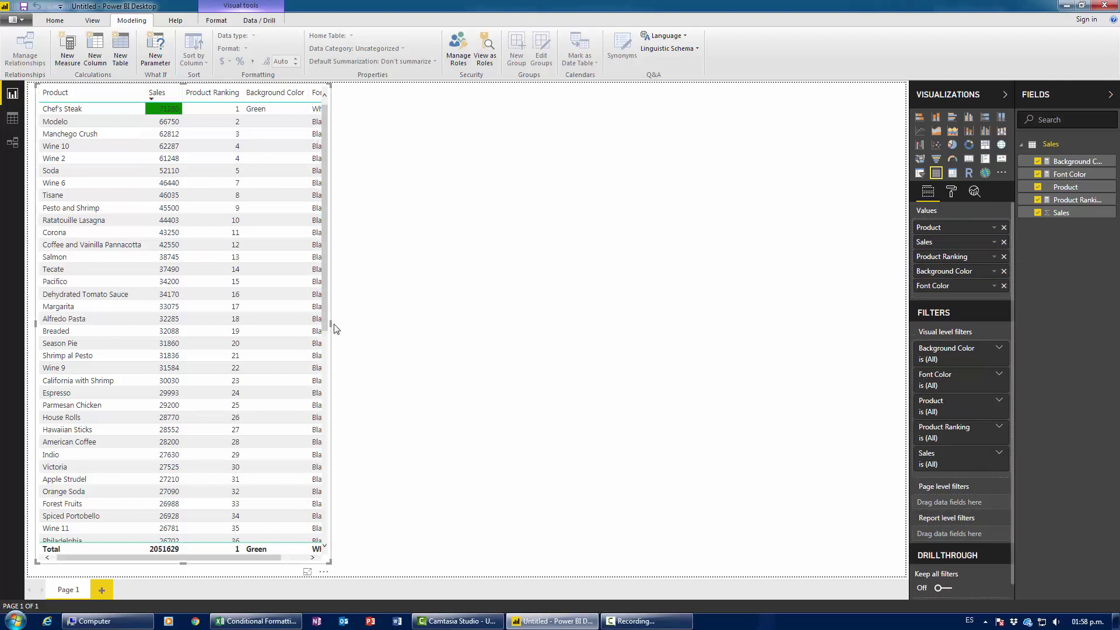
left_click_drag(332, 323, 428, 325)
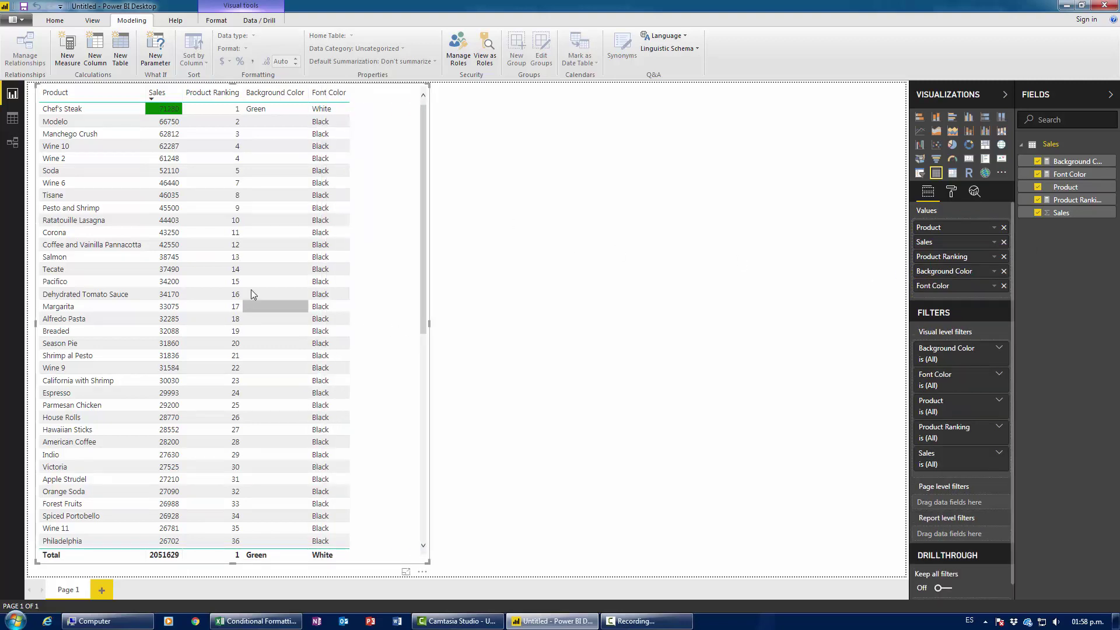
Turn on font color conditional formatting for the Sales column of the table.
left_click(950, 193)
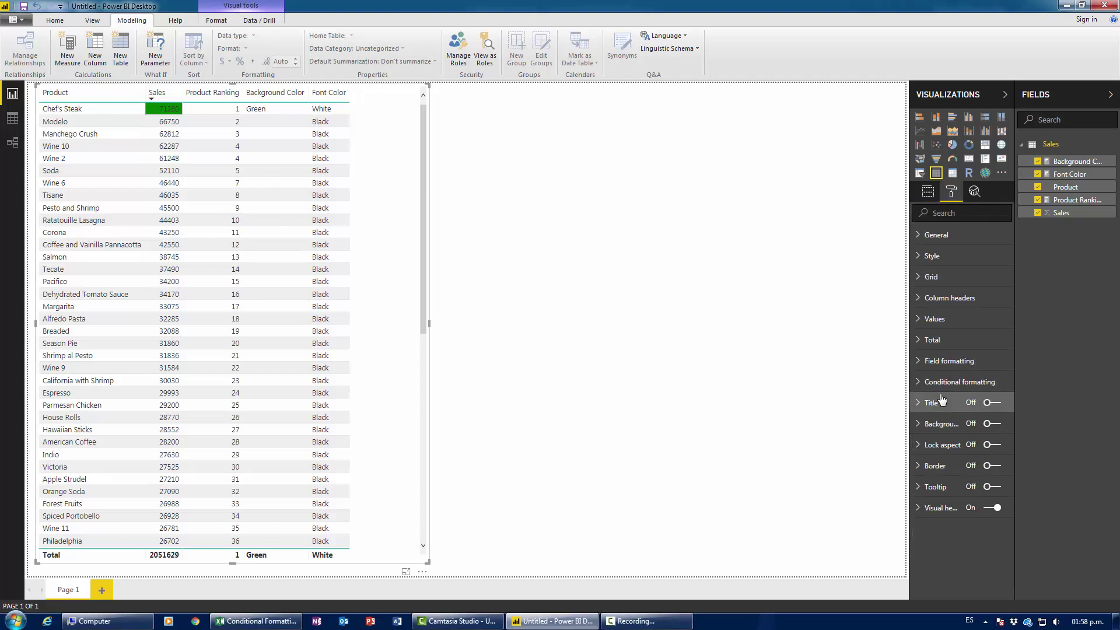
left_click(957, 382)
left_click(997, 404)
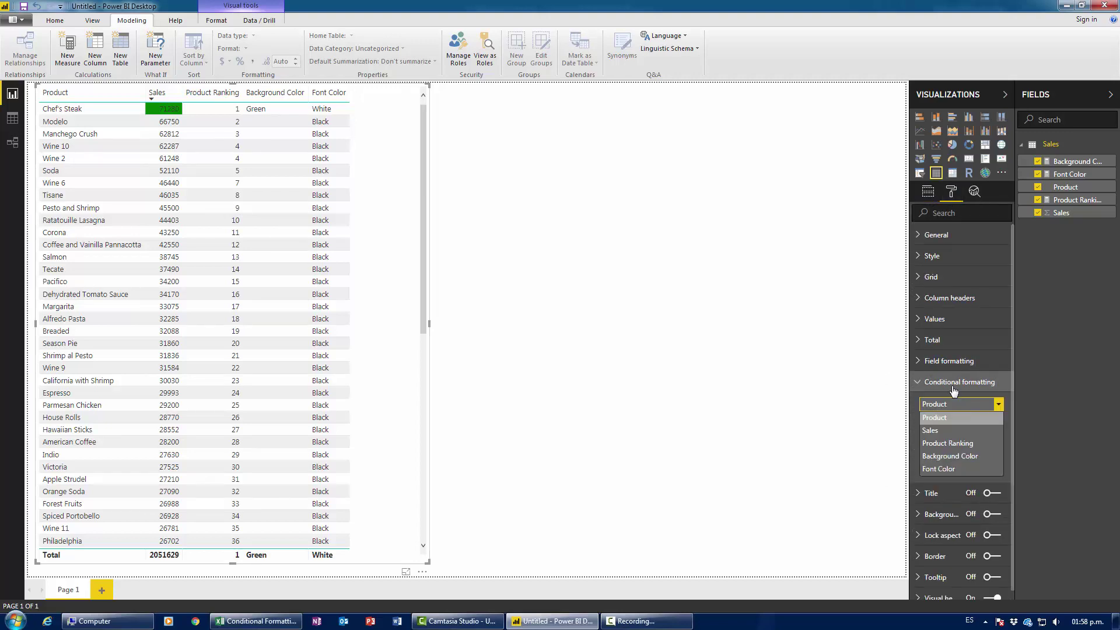
left_click(954, 387)
left_click(954, 390)
left_click(954, 402)
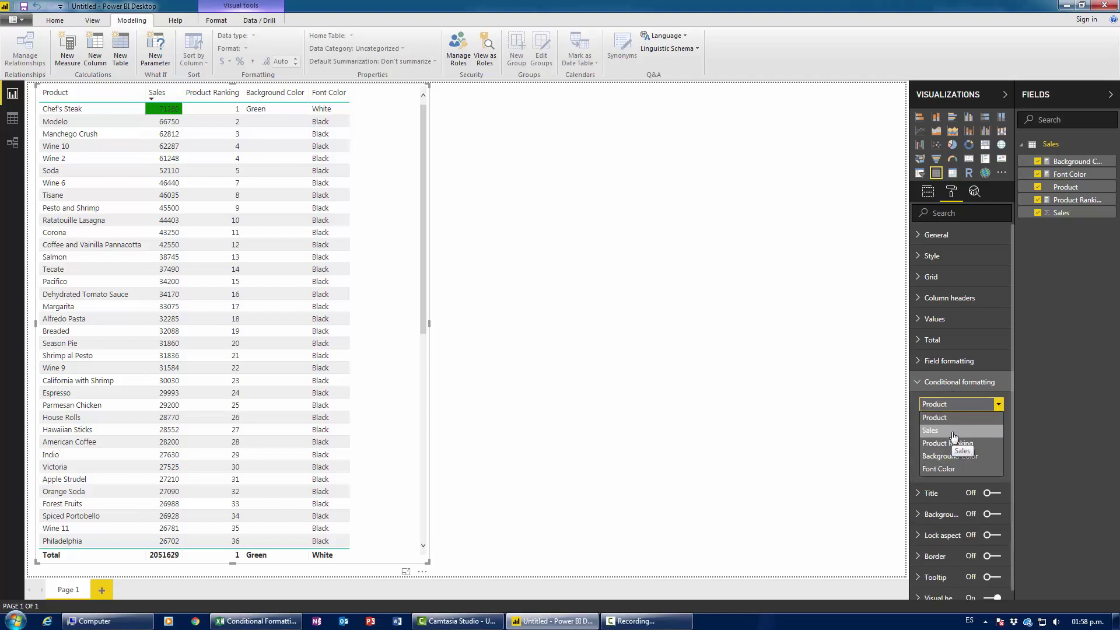
left_click(953, 433)
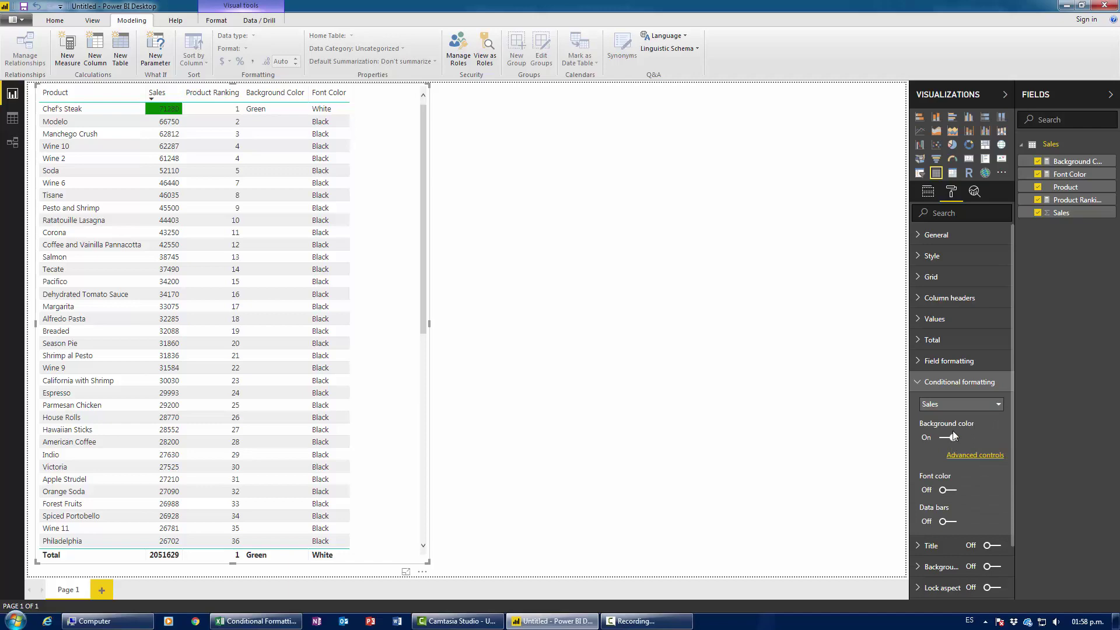
left_click(948, 493)
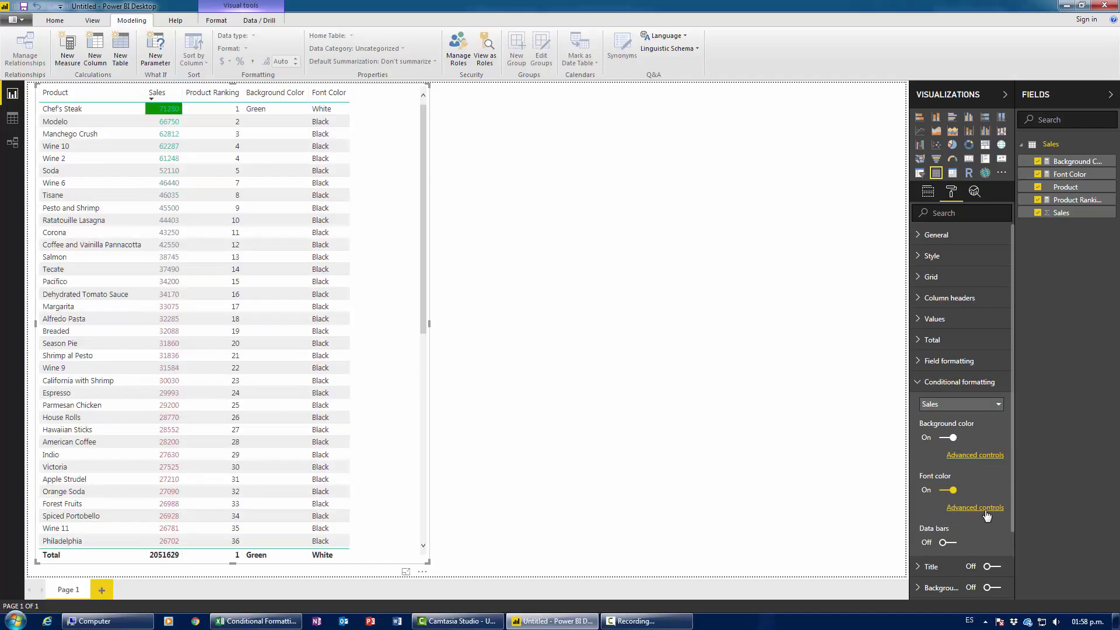
Format the Sales font color by field value based on the Font Color measure, apply it and check the table down to its last rows.
left_click(979, 509)
left_click(371, 173)
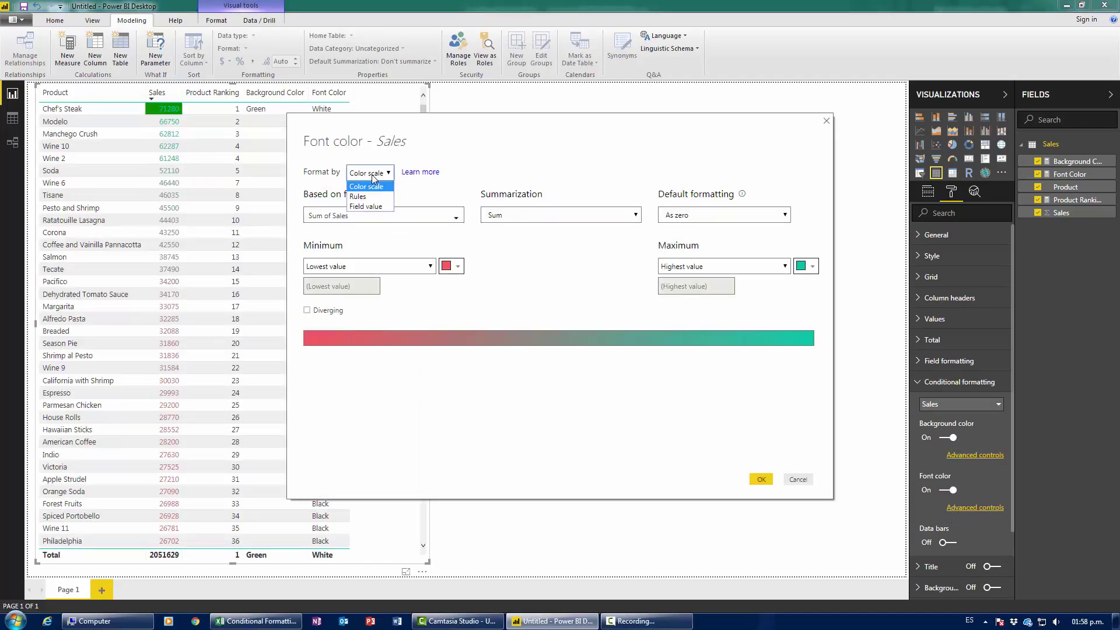
left_click(376, 208)
left_click(368, 215)
left_click(435, 217)
left_click(408, 216)
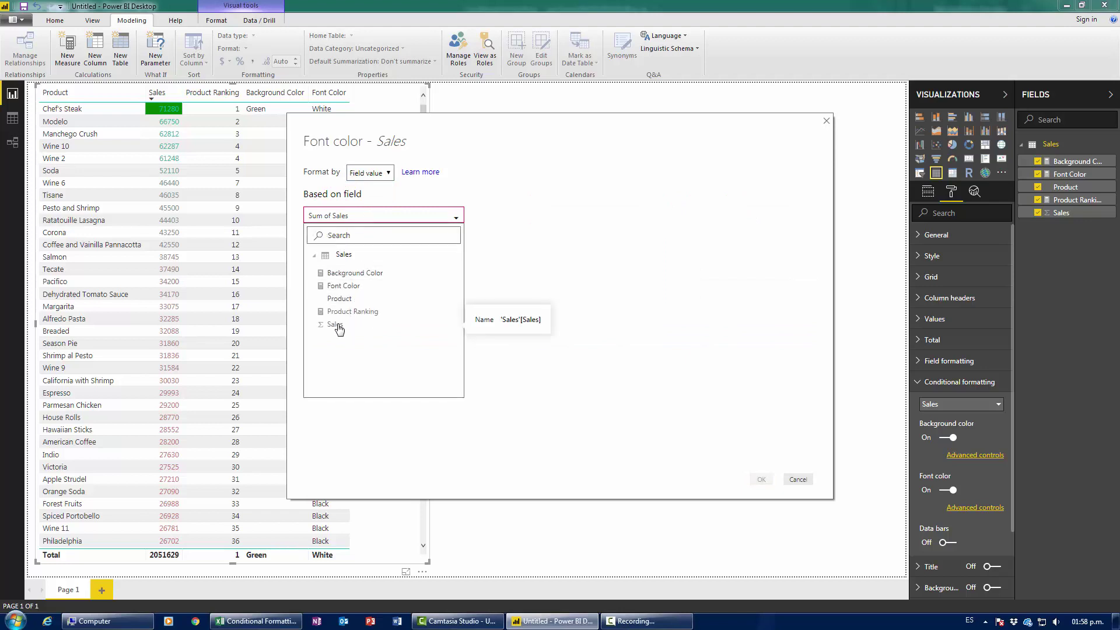
left_click(351, 286)
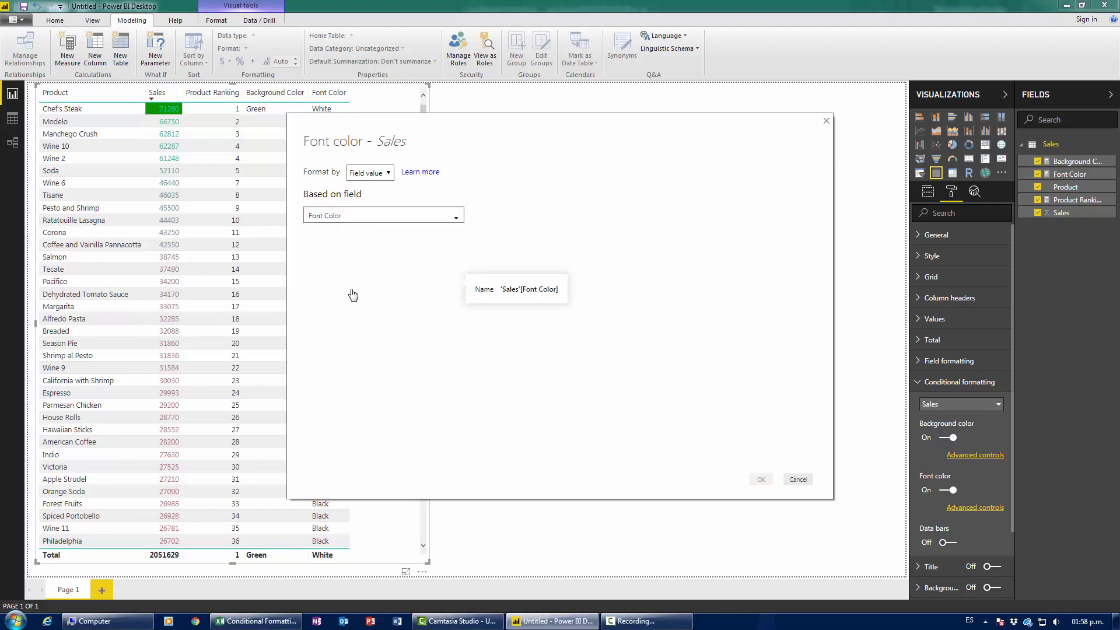
left_click(762, 479)
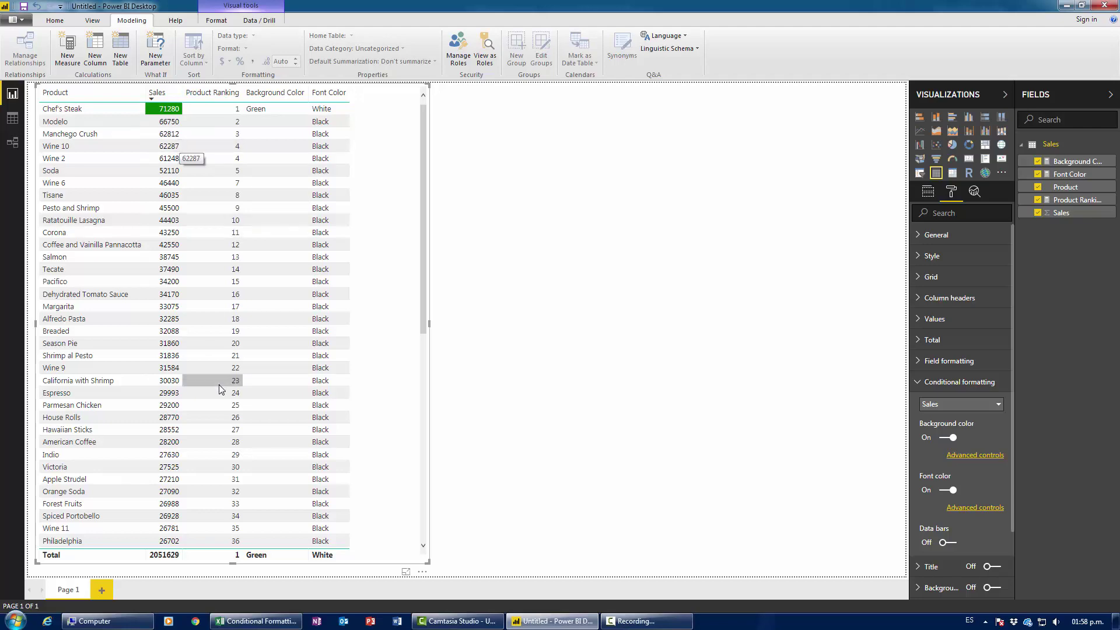
scroll(218, 384, "down", 10)
scroll(219, 389, "up", 1)
scroll(218, 389, "up", 10)
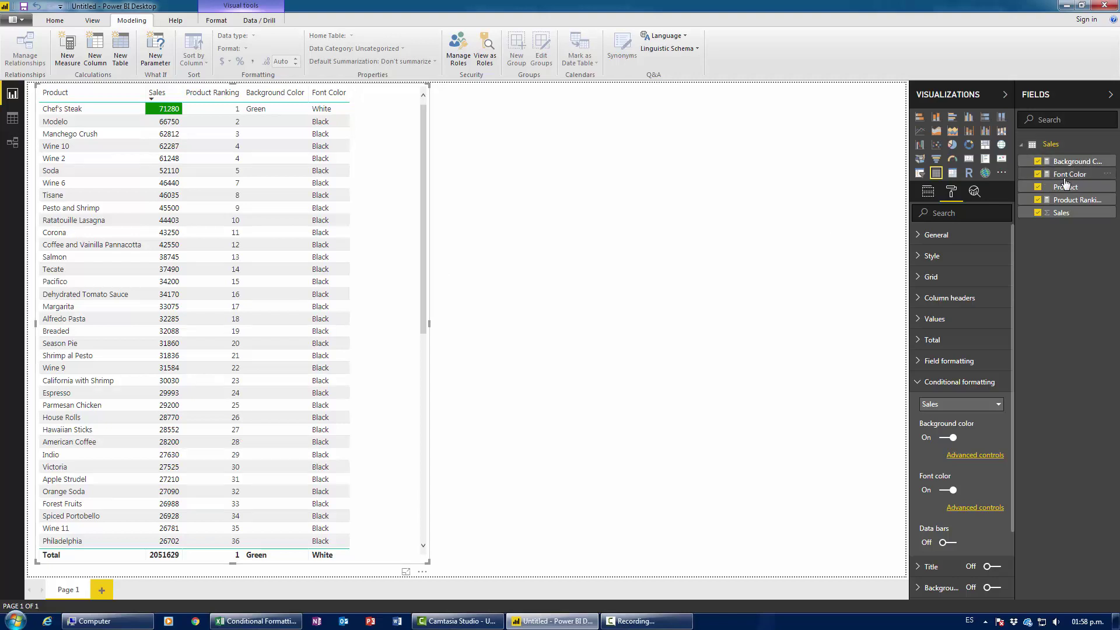
Rewrite the Background Color measure's SWITCH arguments to start with TRUE() and return "Green" when [Product Ranking]<=3.
left_click(1073, 161)
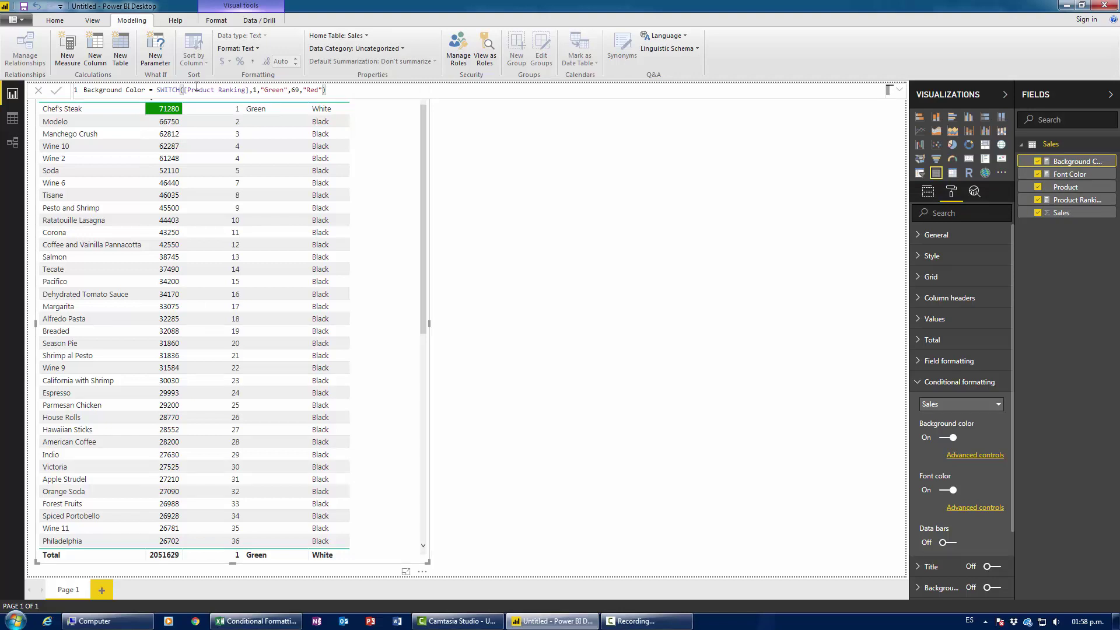
left_click_drag(184, 89, 368, 89)
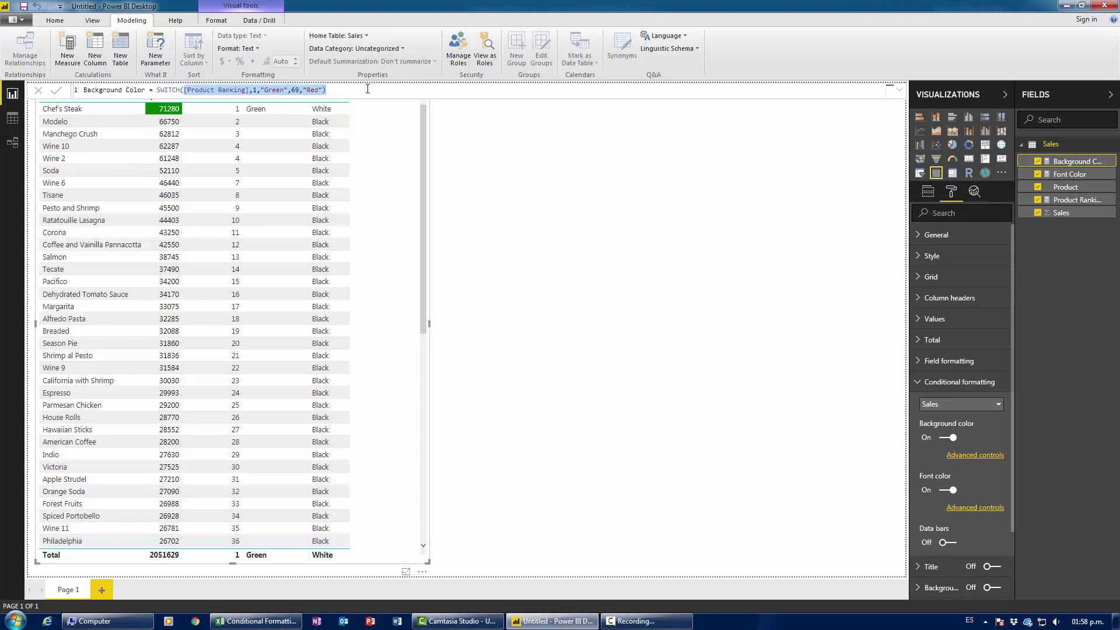
key("BackSpace")
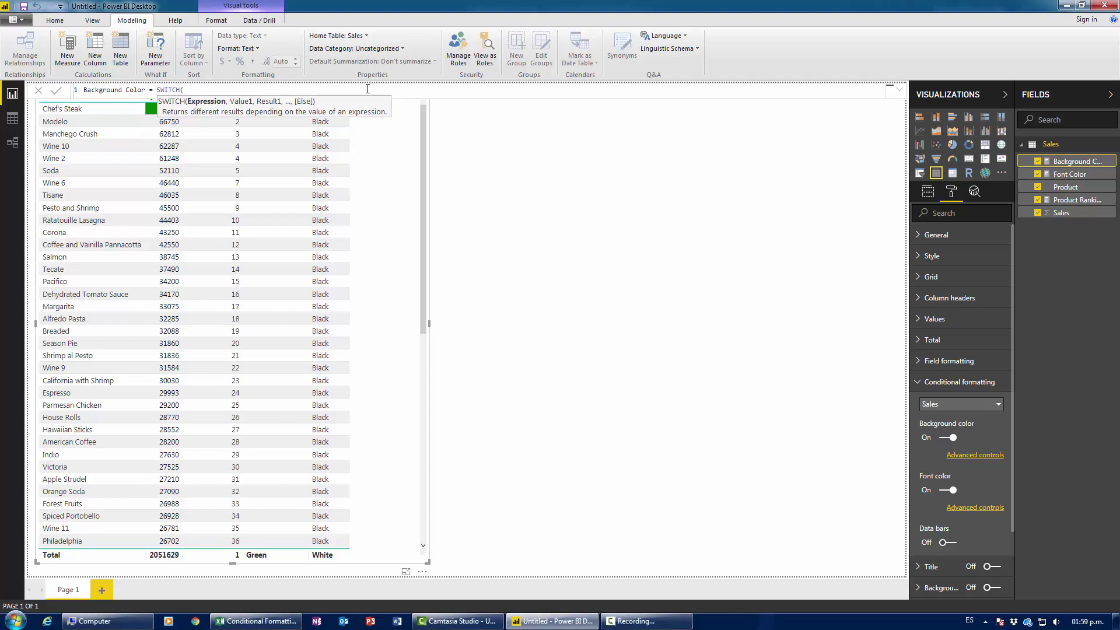
type("TRUE(),")
type("rank")
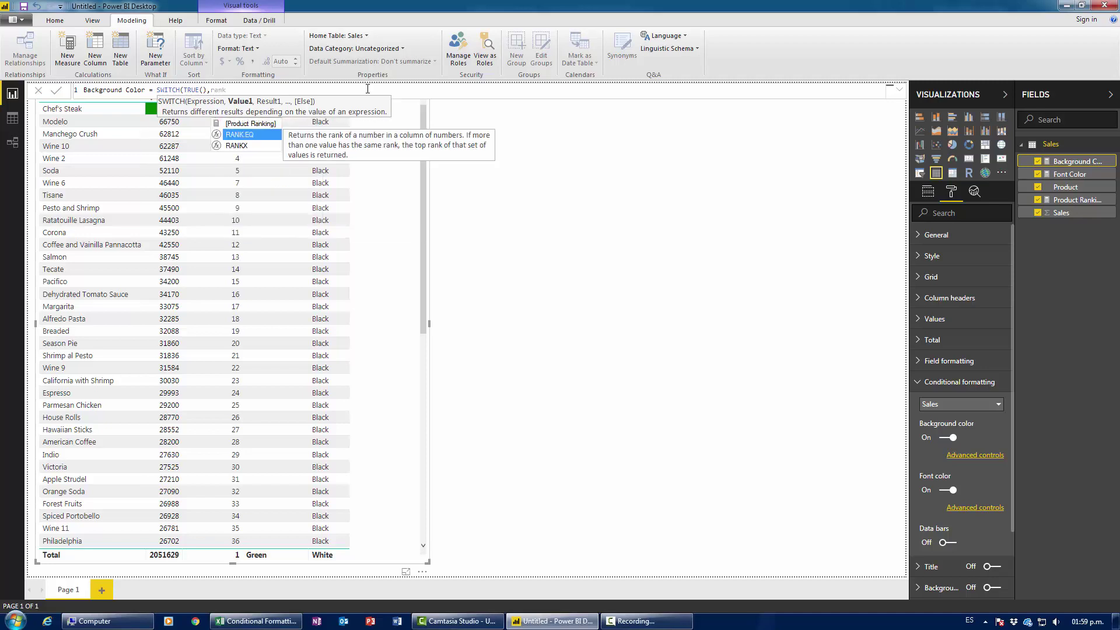
key("Up")
key("Tab")
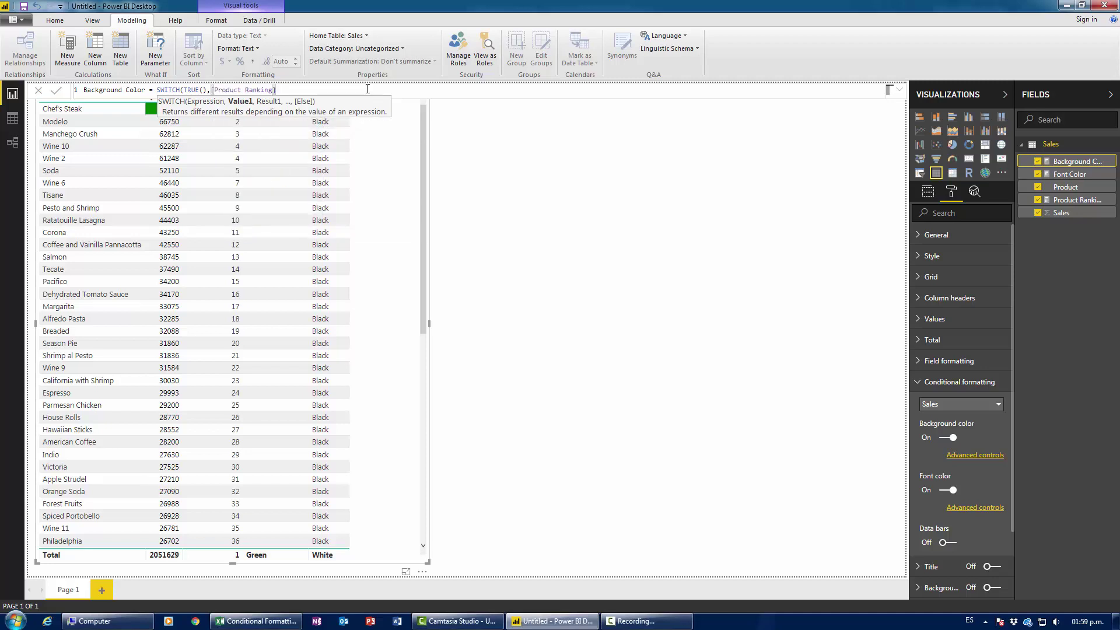
type("<=3,\"Green\",pro")
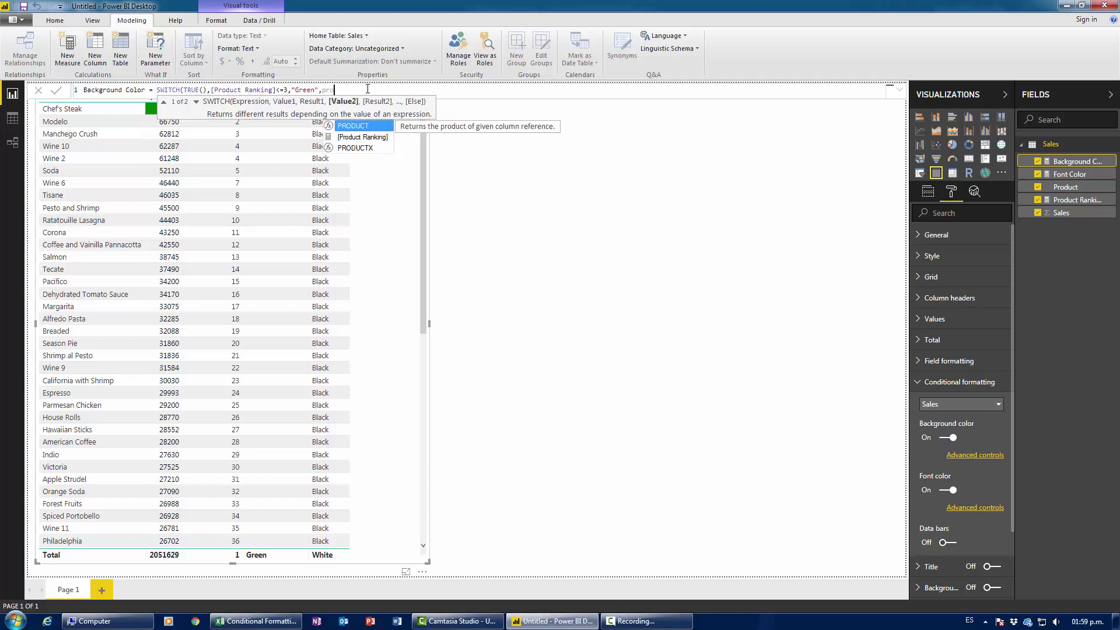
Add the condition [Product Ranking]>=67 returning "Red" to the Background Color formula, commit it and deselect the table visual.
key("Tab")
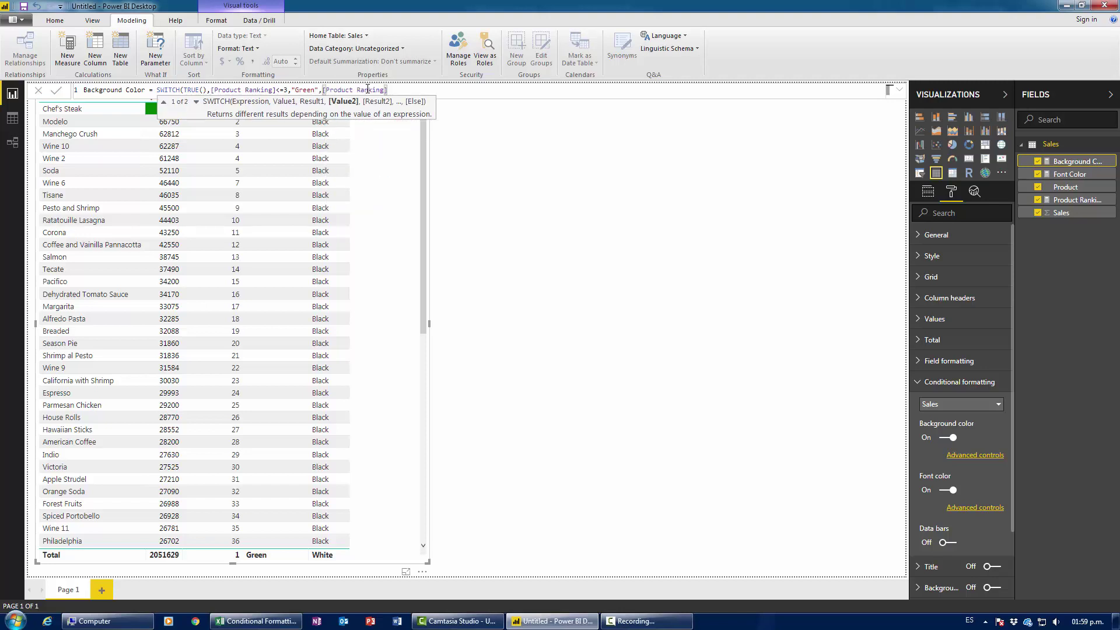
type("<")
key("BackSpace")
type(">=67,")
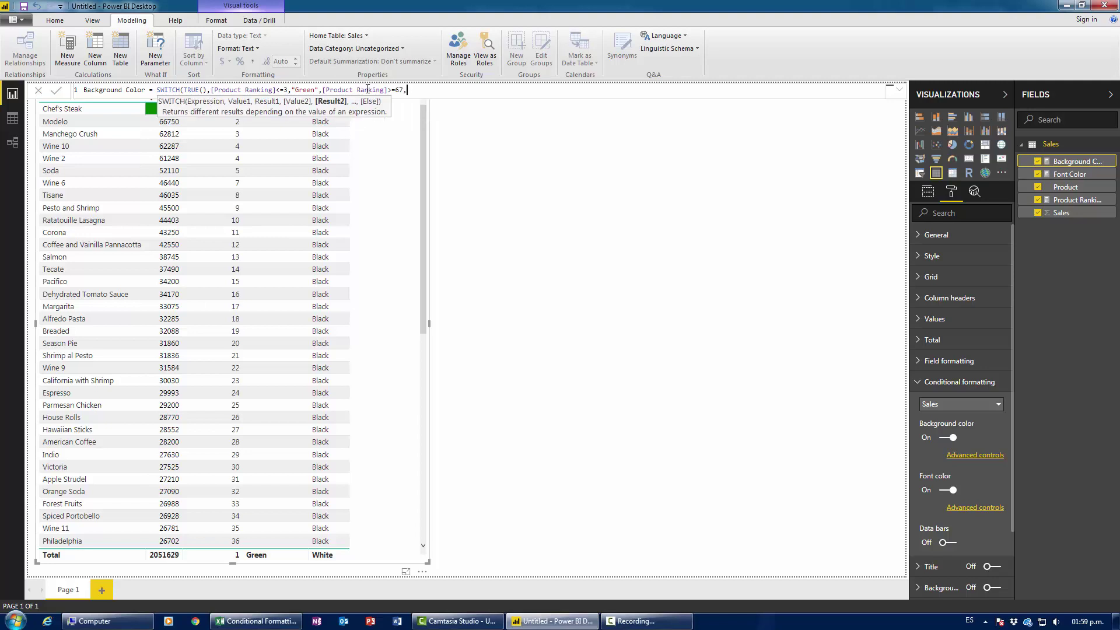
type("\"Red\")")
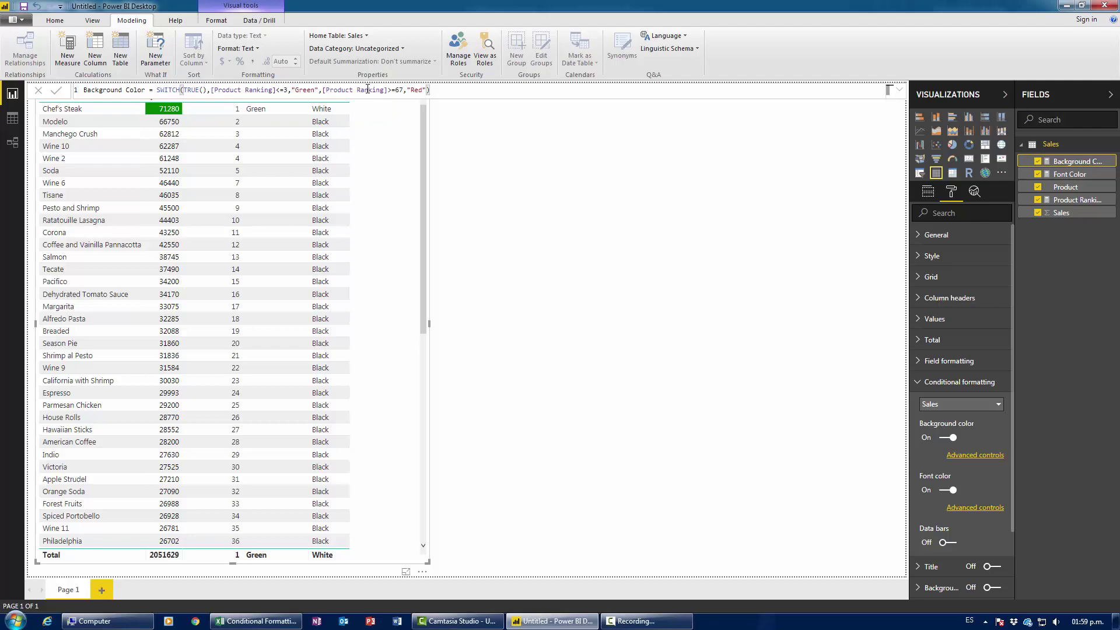
key("Return")
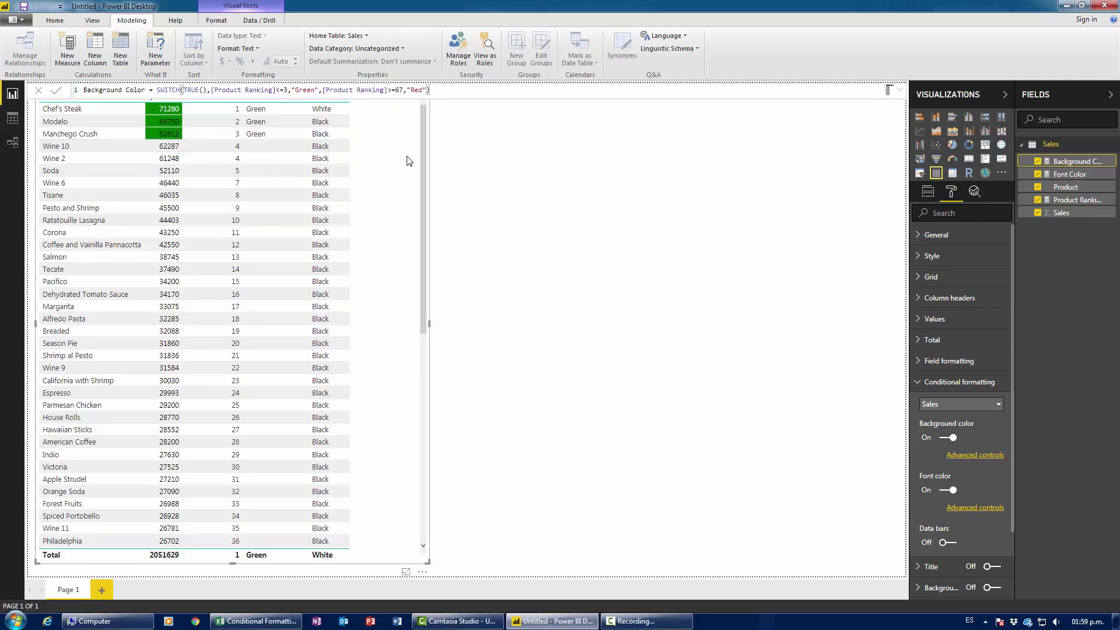
left_click_drag(422, 157, 442, 117)
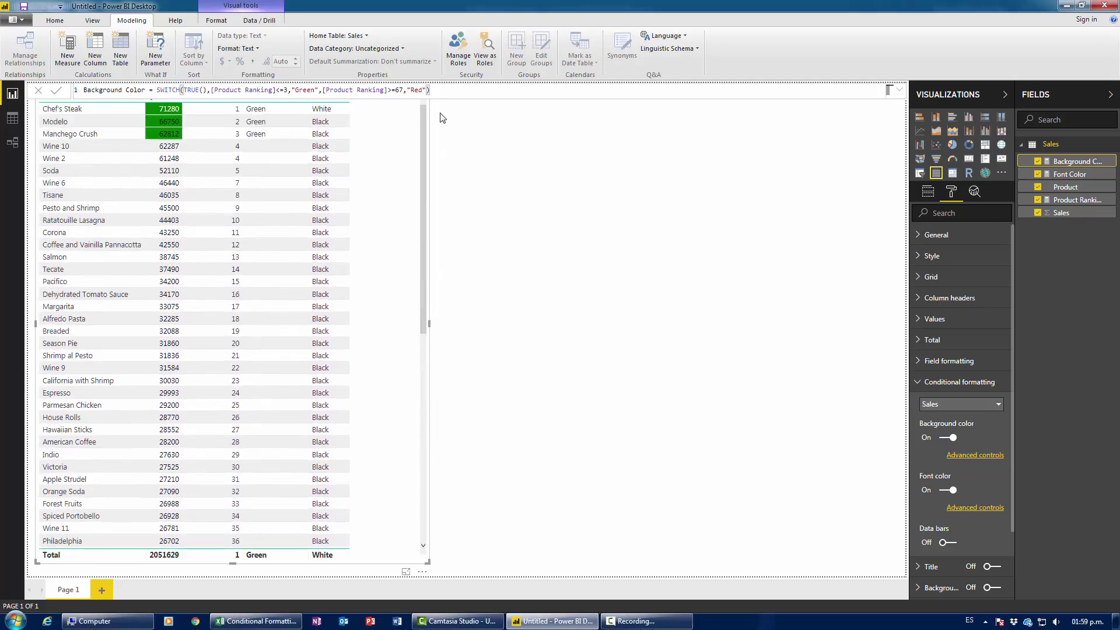
left_click(442, 117)
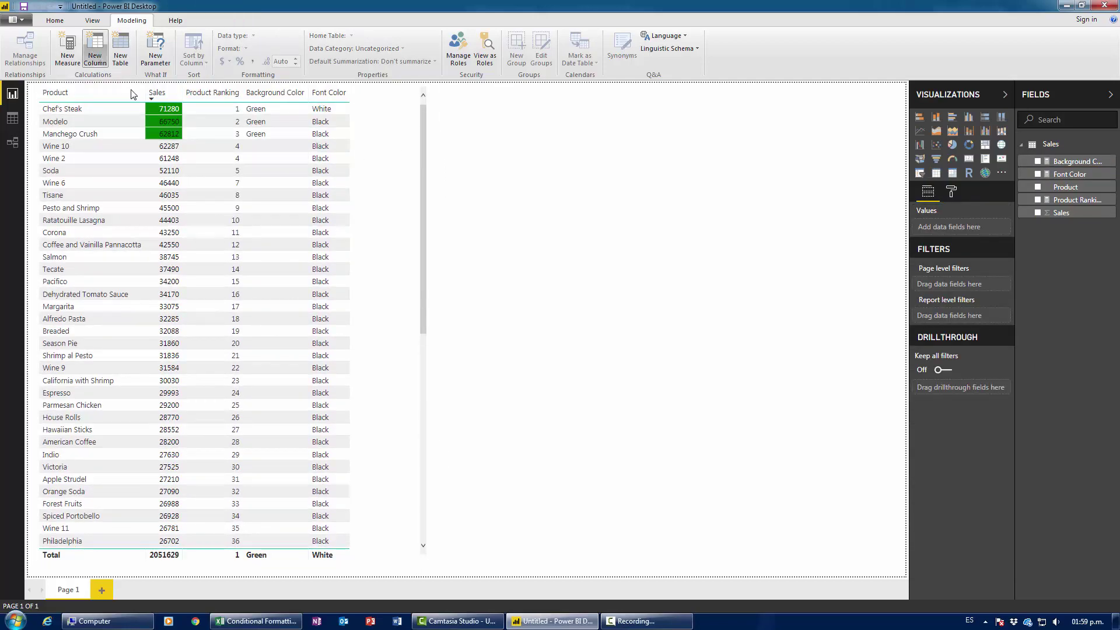
Review the Background Color formula, then rewrite the Font Color measure's SWITCH arguments to start with true() and return "White" when [Product Ranking]<=3.
left_click(1077, 161)
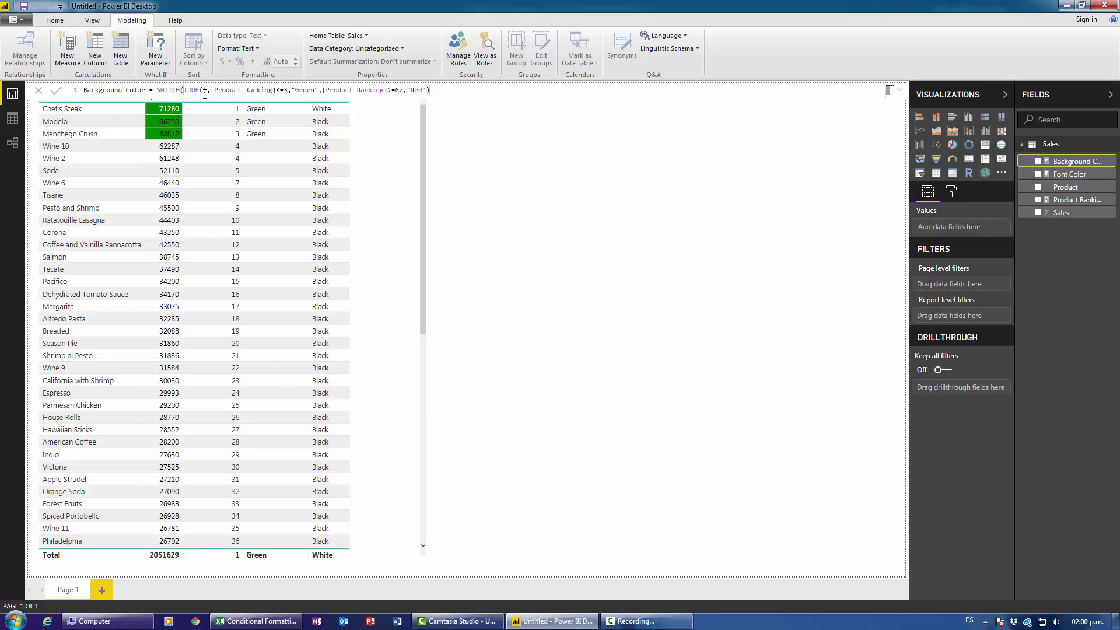
type(",")
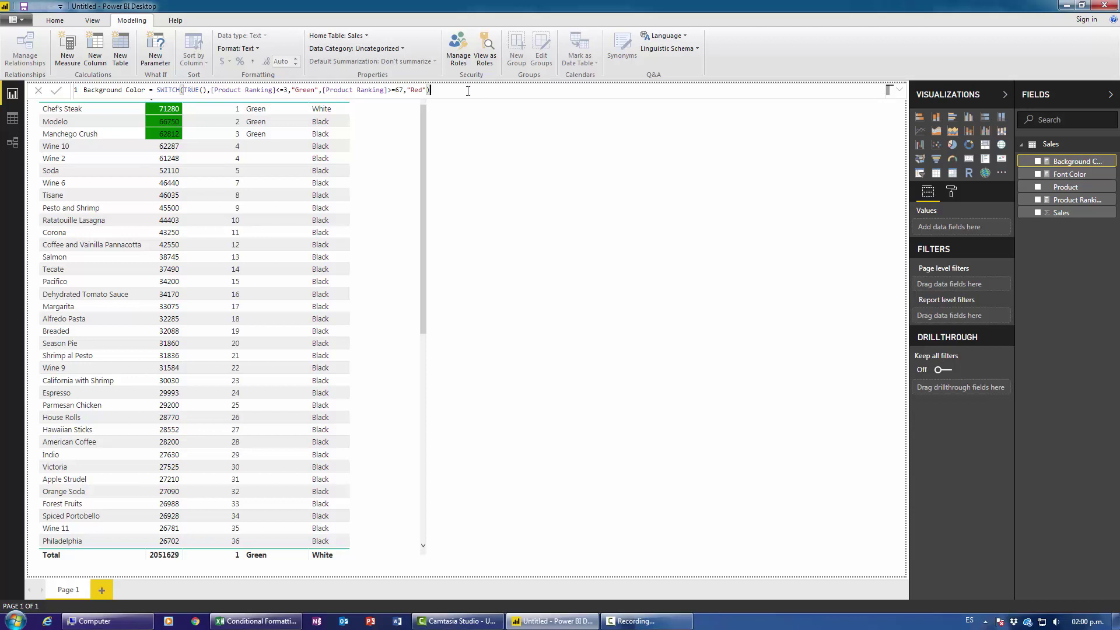
left_click(1069, 175)
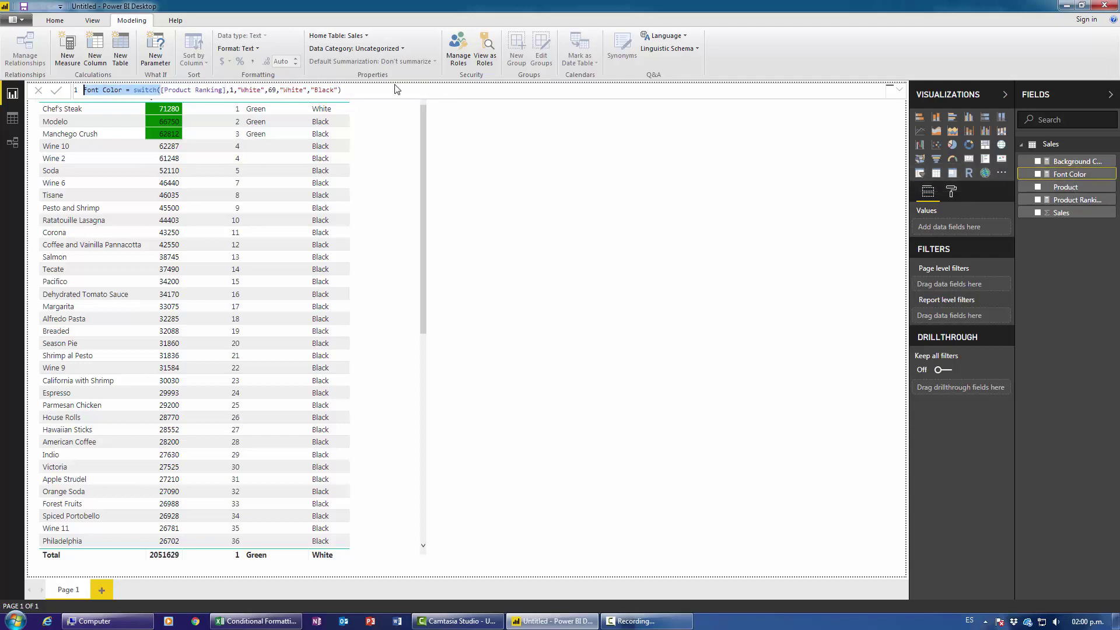
left_click_drag(343, 89, 164, 93)
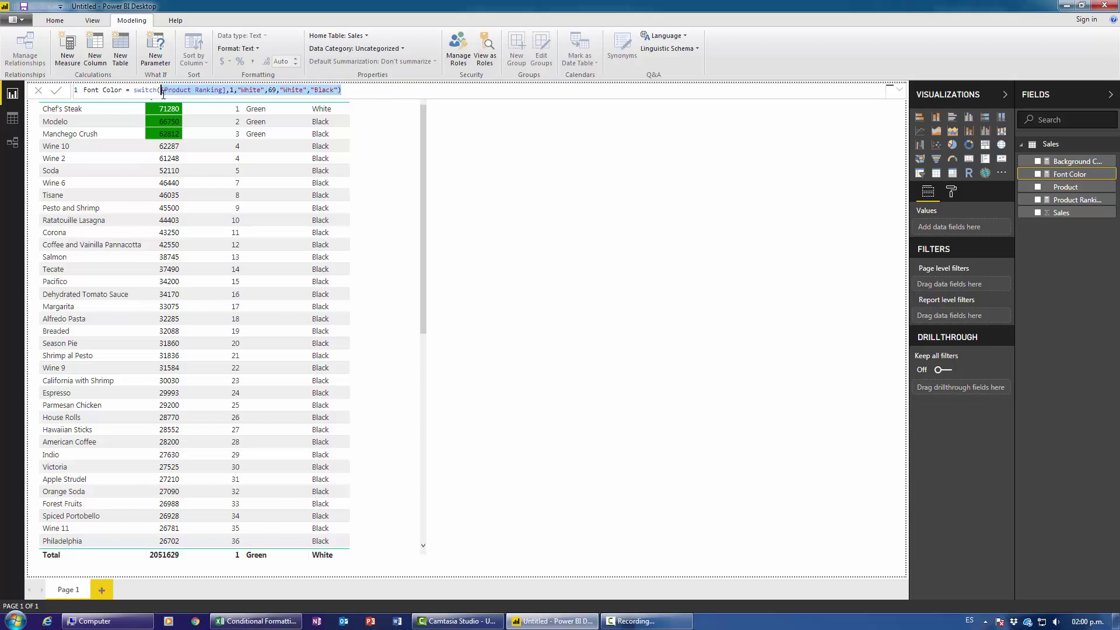
key("BackSpace")
type("t Color = switch(t")
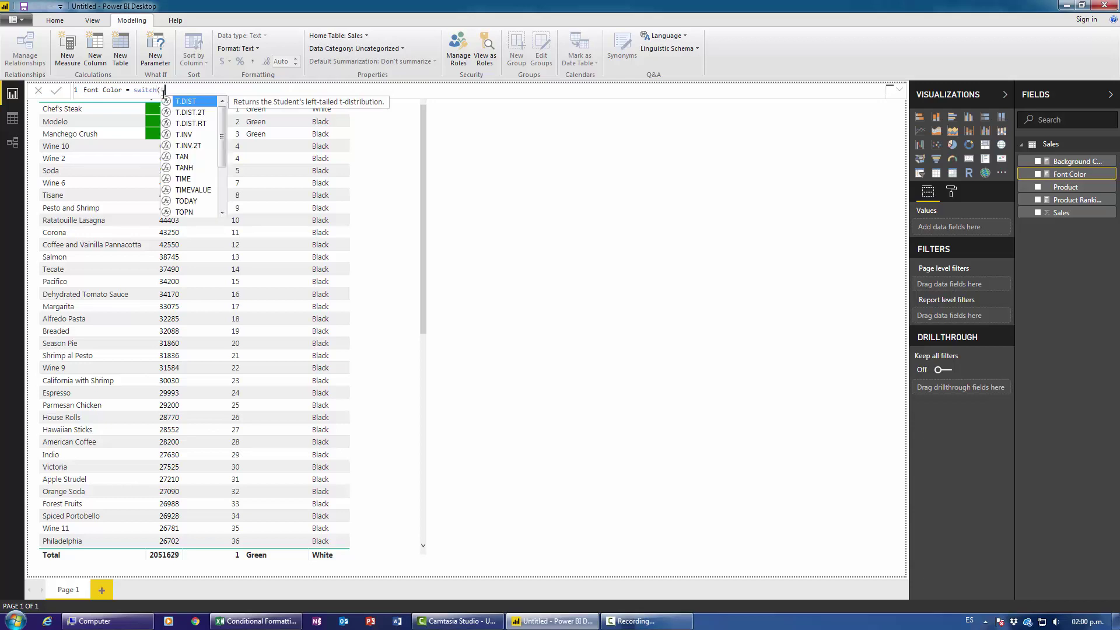
type("rue(),")
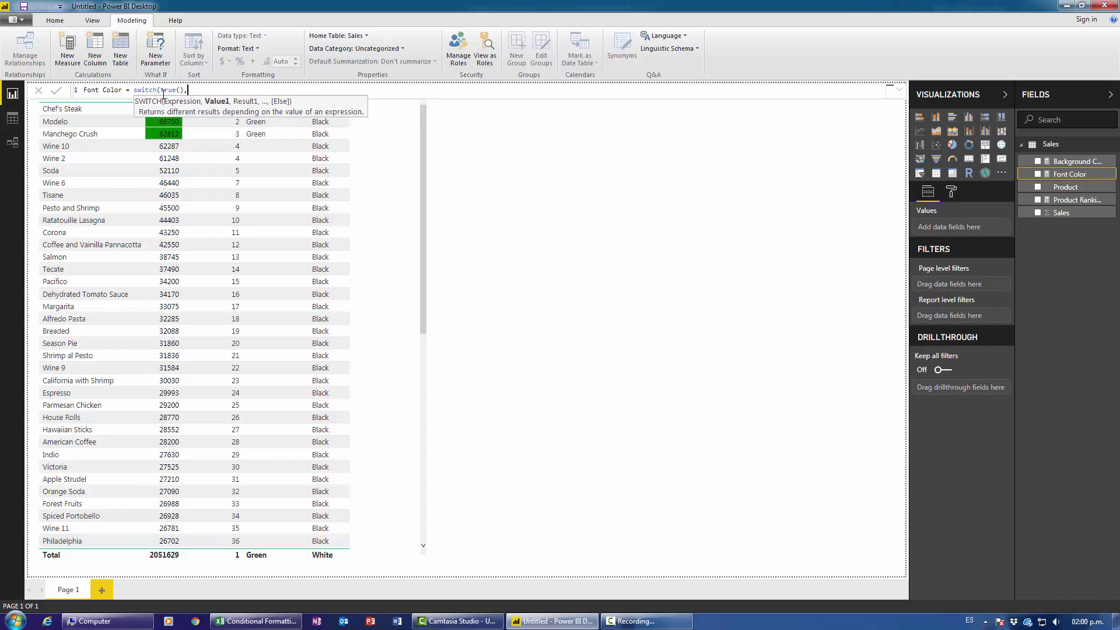
type("[Product Ranking]<=3,\"White\",")
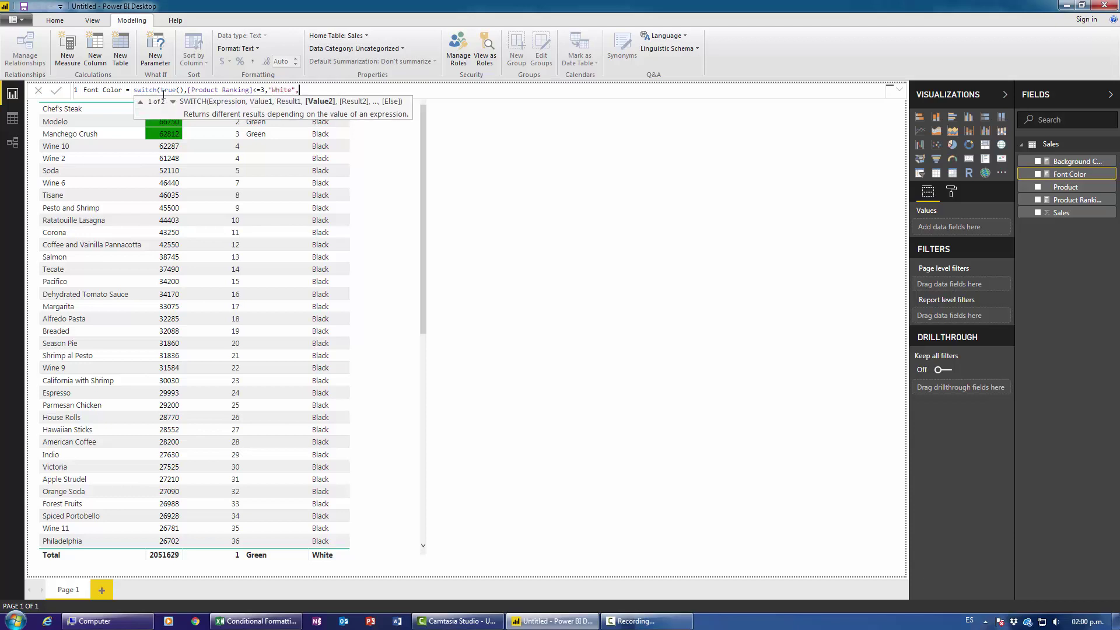
Add the condition [Product Ranking]>=67 returning "White" to the Font Color formula, with "Black" as the fallback result, and commit it.
type("pr")
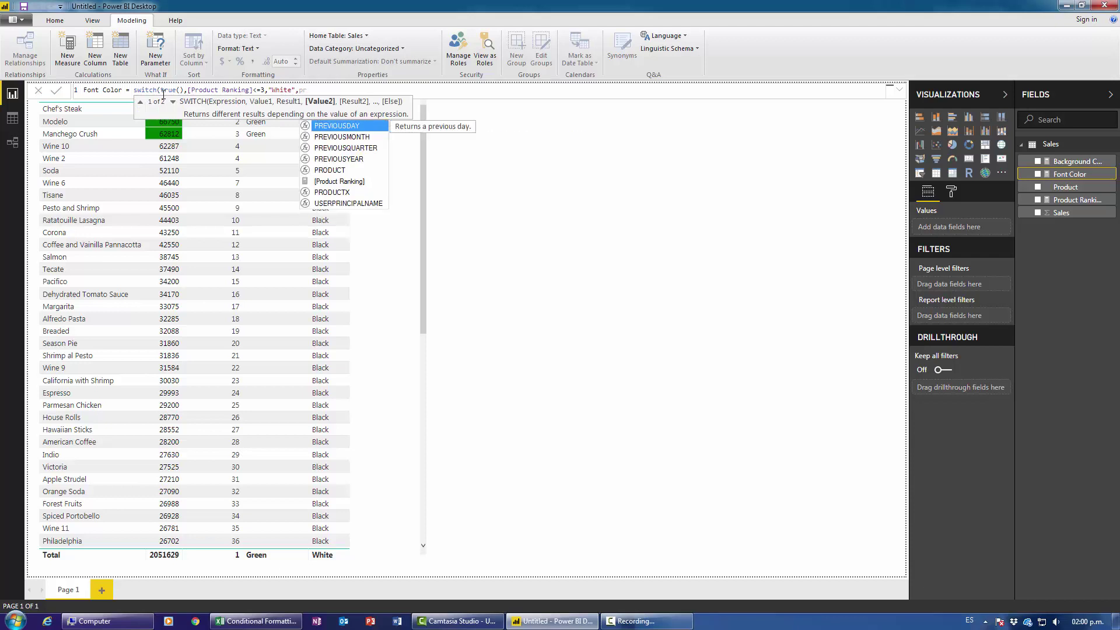
key("Down")
key("Down")
key("Down")
key("Down")
key("Down")
key("Tab")
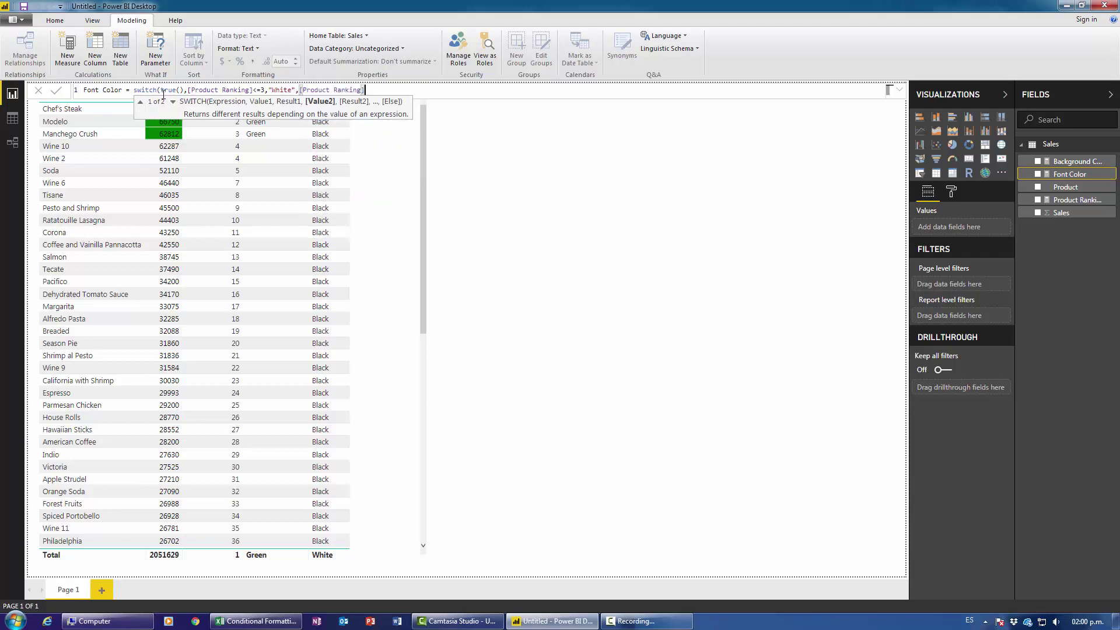
type(">=67,\"White\",")
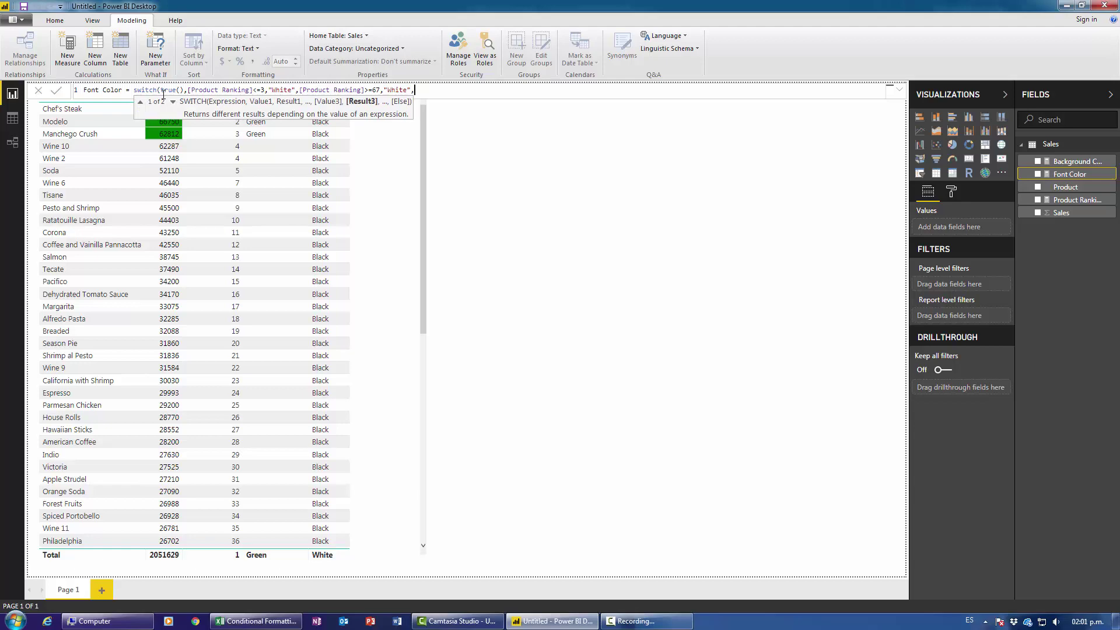
type("\"Black\")")
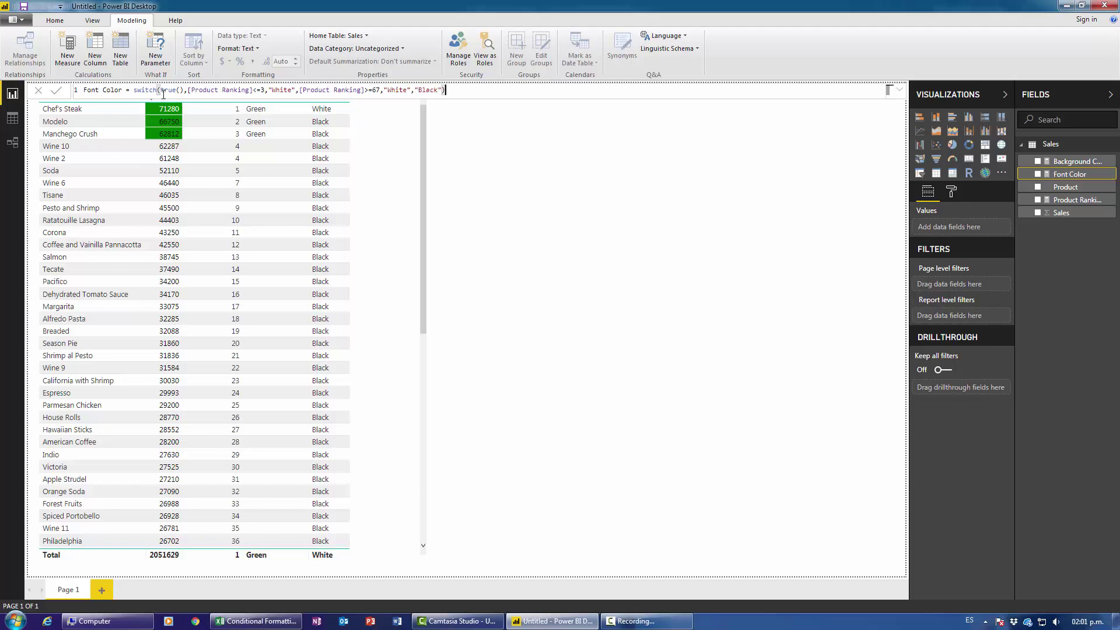
key("Return")
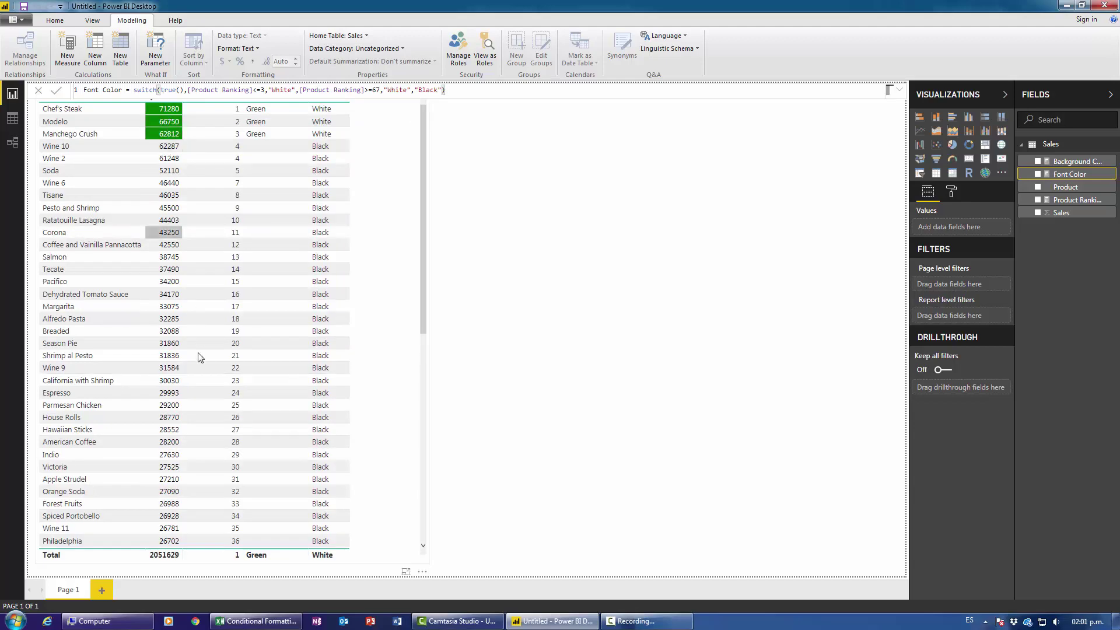
Examine the Sales background and font colors in the table's first and last rows, then deselect the table.
scroll(197, 393, "down", 3)
scroll(197, 392, "down", 3)
scroll(187, 420, "up", 6)
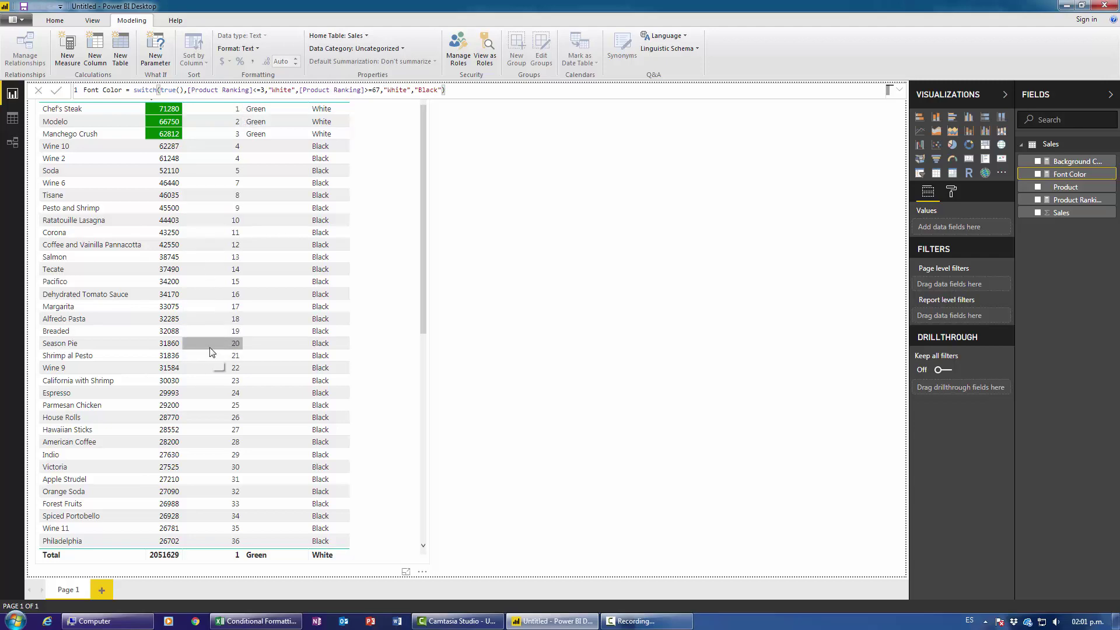
scroll(209, 347, "down", 10)
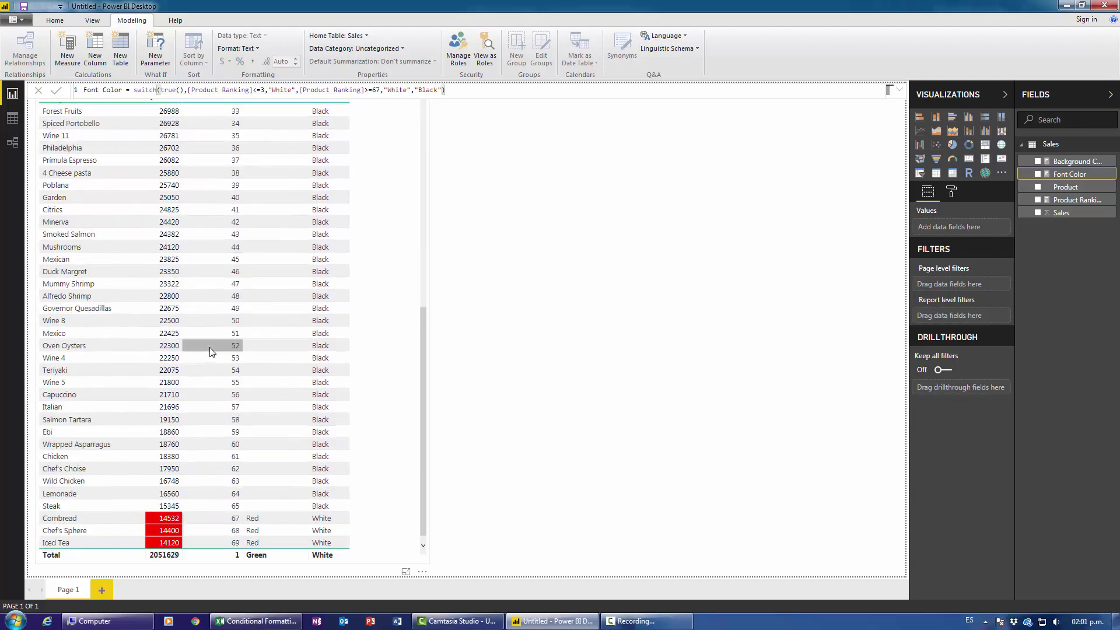
scroll(209, 348, "up", 10)
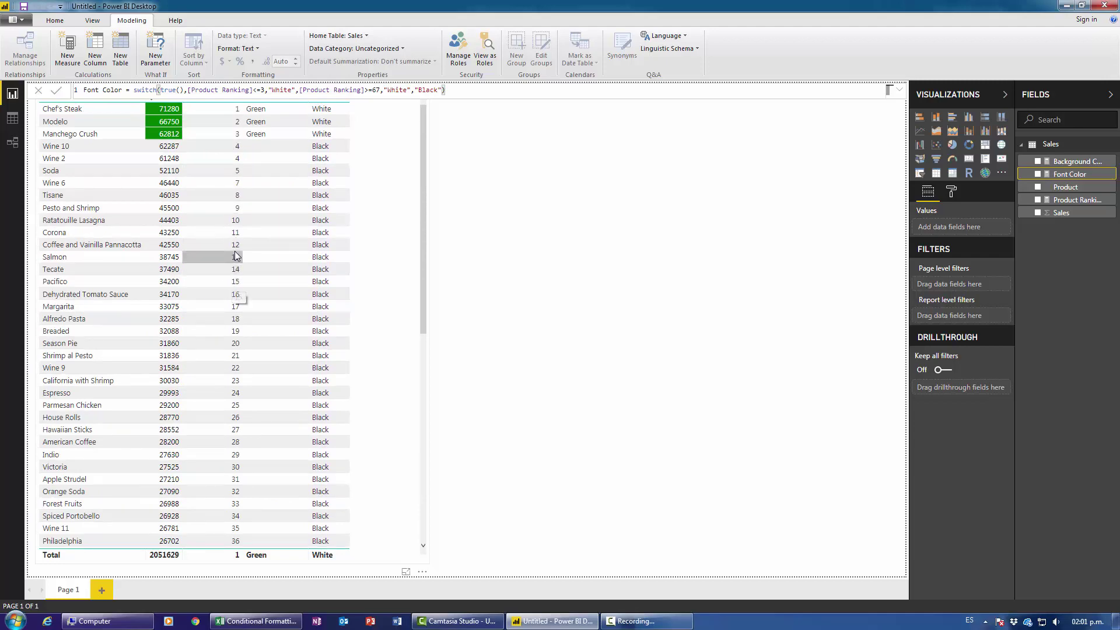
scroll(215, 338, "down", 10)
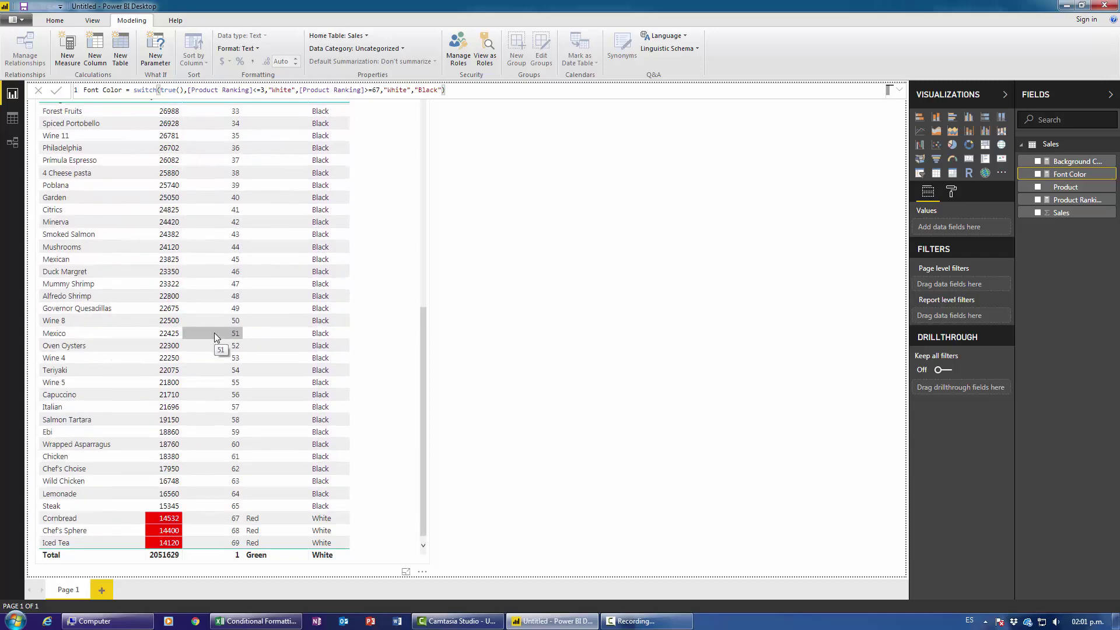
scroll(354, 344, "up", 10)
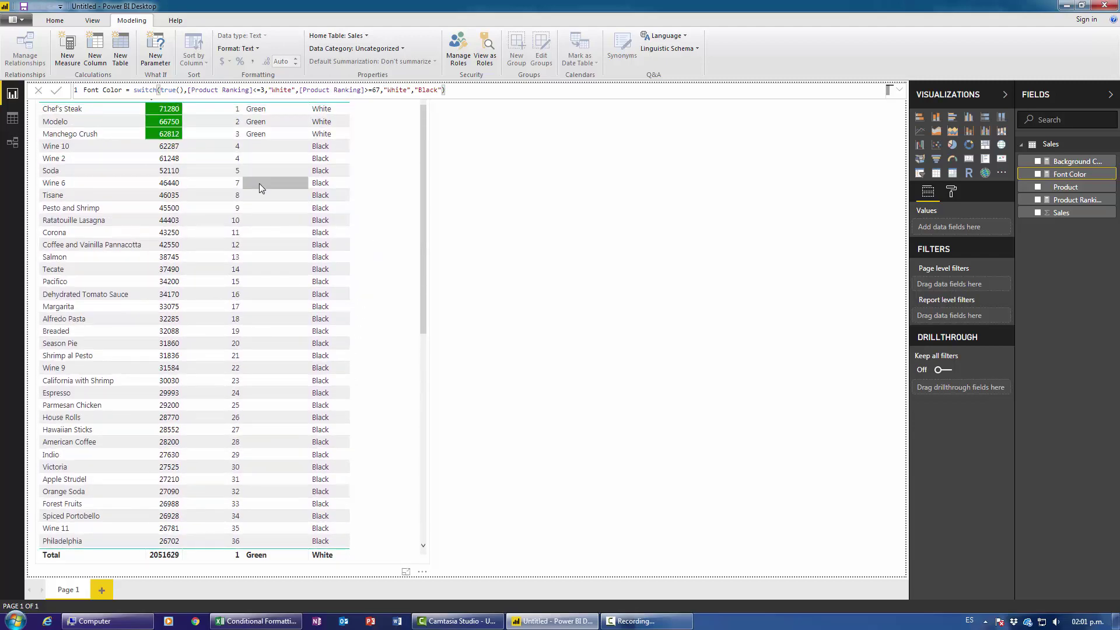
left_click(520, 188)
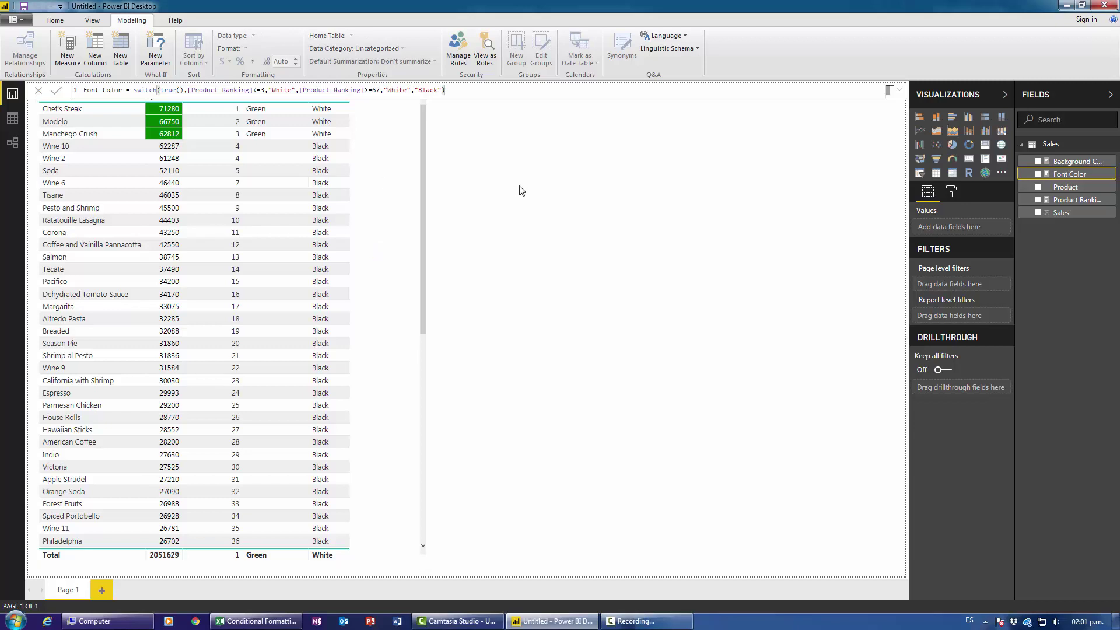
Create a whole-number what-if parameter named Top n with minimum 1, maximum 20 and increment 1, including a slicer on the page.
left_click(157, 42)
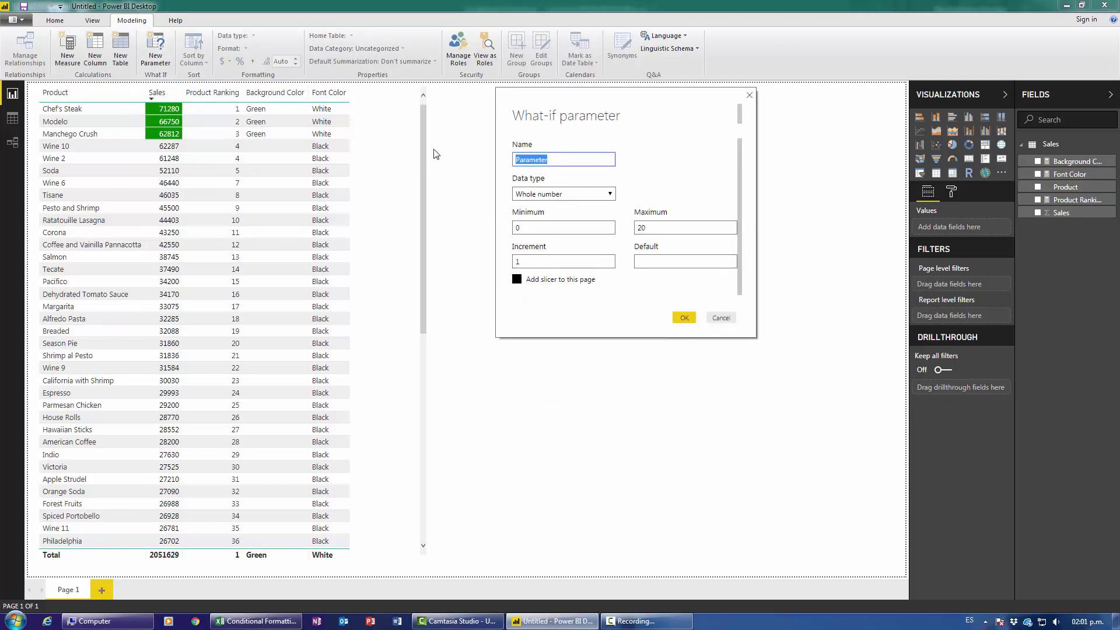
key("BackSpace")
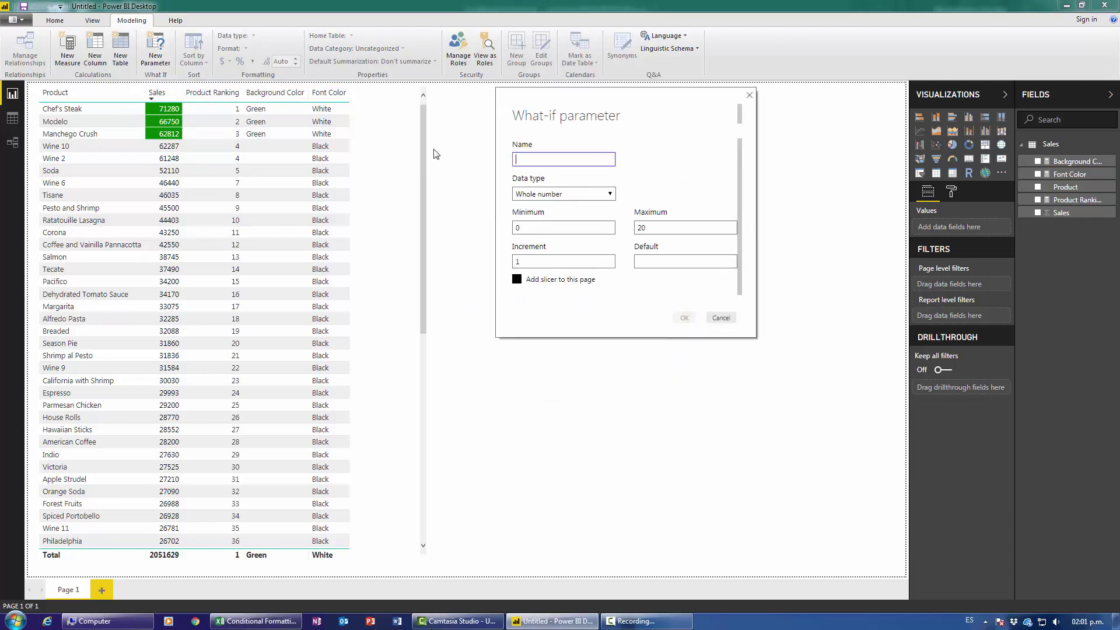
type("Top n")
left_click(517, 227)
type("1")
key("Tab")
key("Tab")
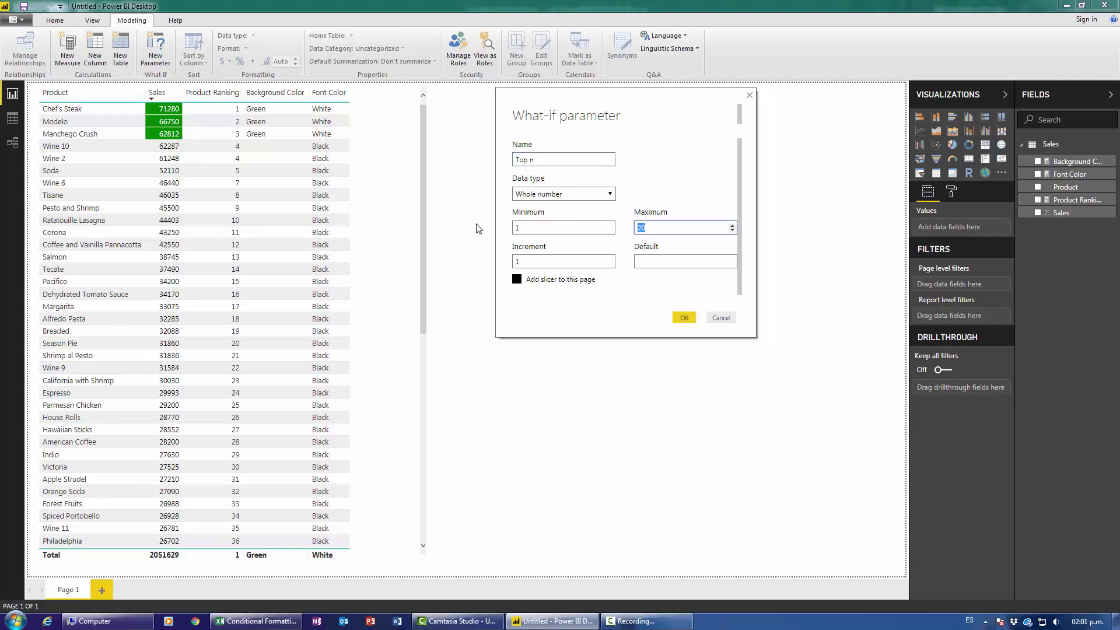
key("Tab")
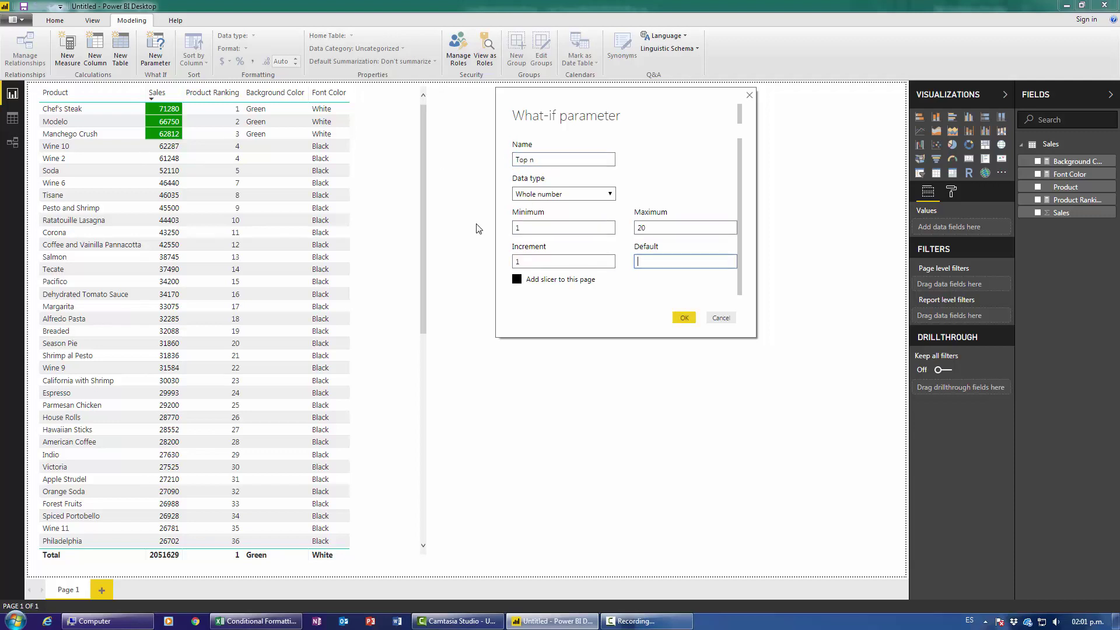
type("52")
left_click(684, 317)
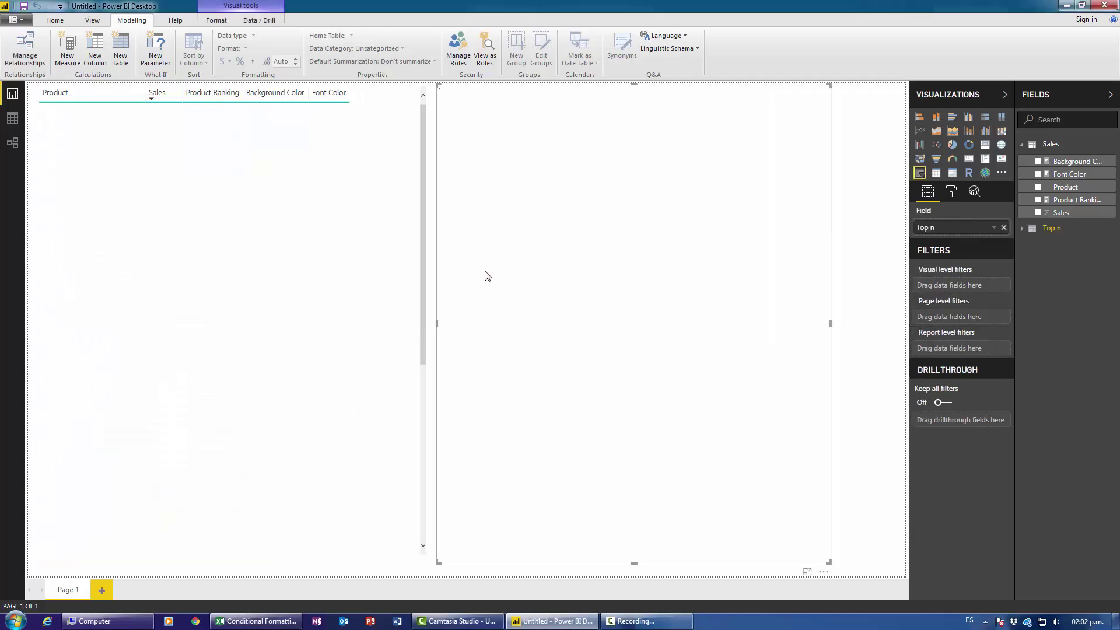
Shorten the Top n slicer to a compact strip beside the table's first rows and set its value to 11.
left_click_drag(633, 563, 614, 176)
left_click_drag(454, 134, 595, 149)
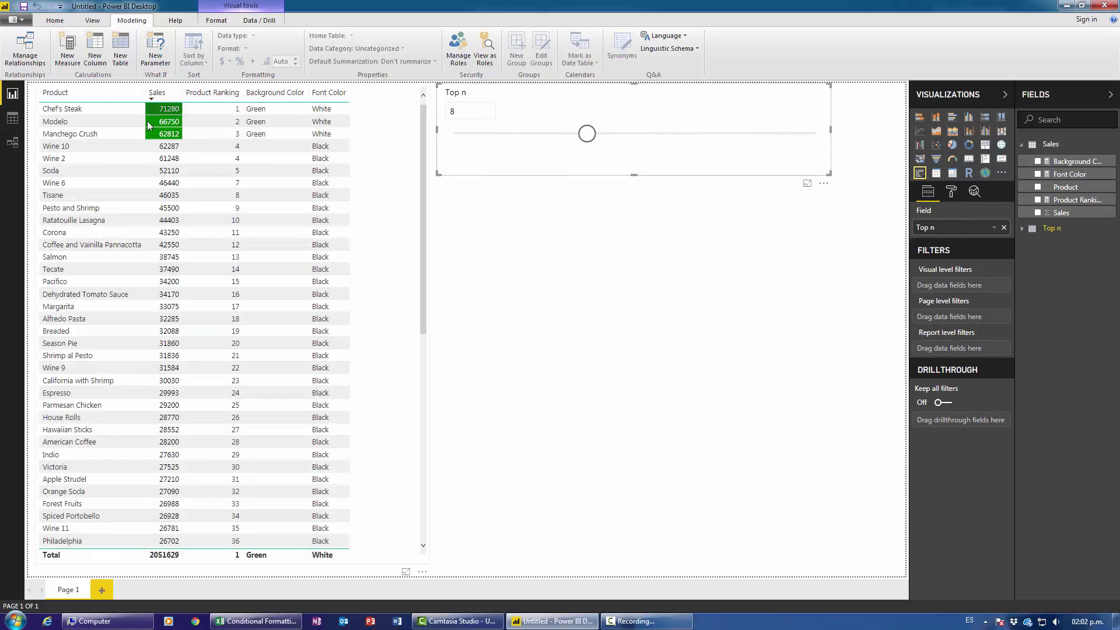
left_click_drag(587, 134, 645, 133)
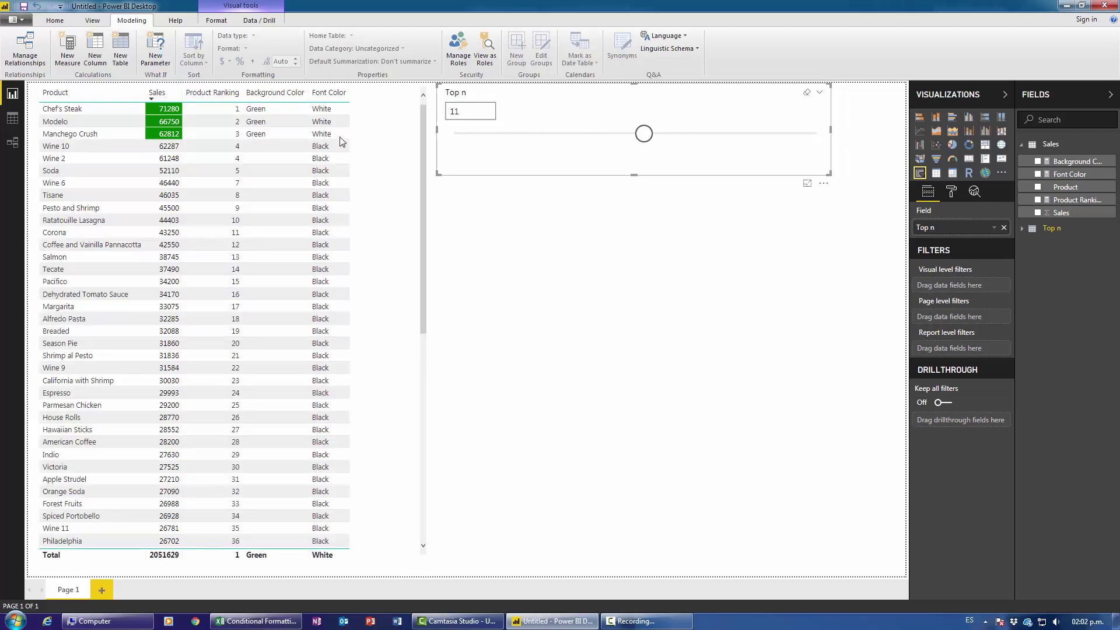
Replace the fixed 3 in the Background Color measure's "Green" condition with 'Top n'[Top n Value] and commit the formula.
left_click(1075, 163)
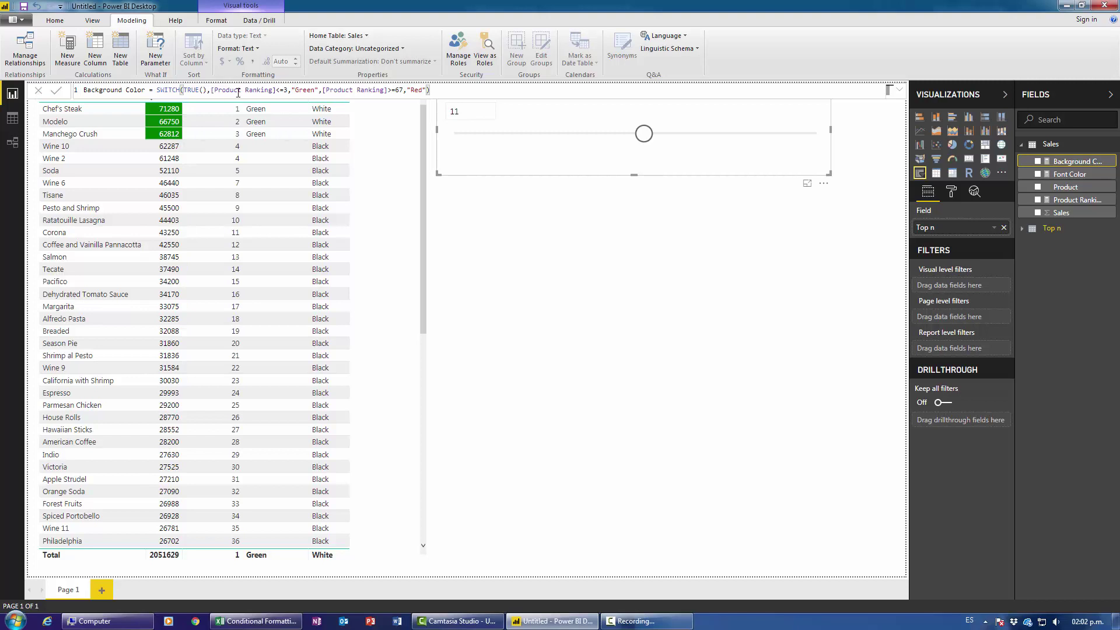
left_click(288, 91)
key("BackSpace")
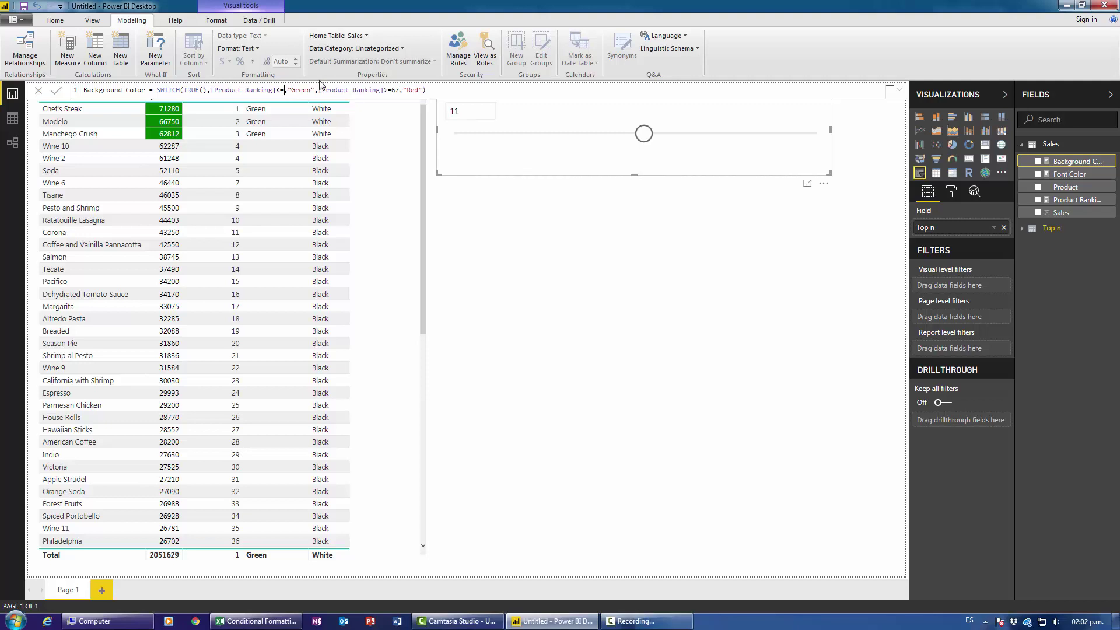
type("top")
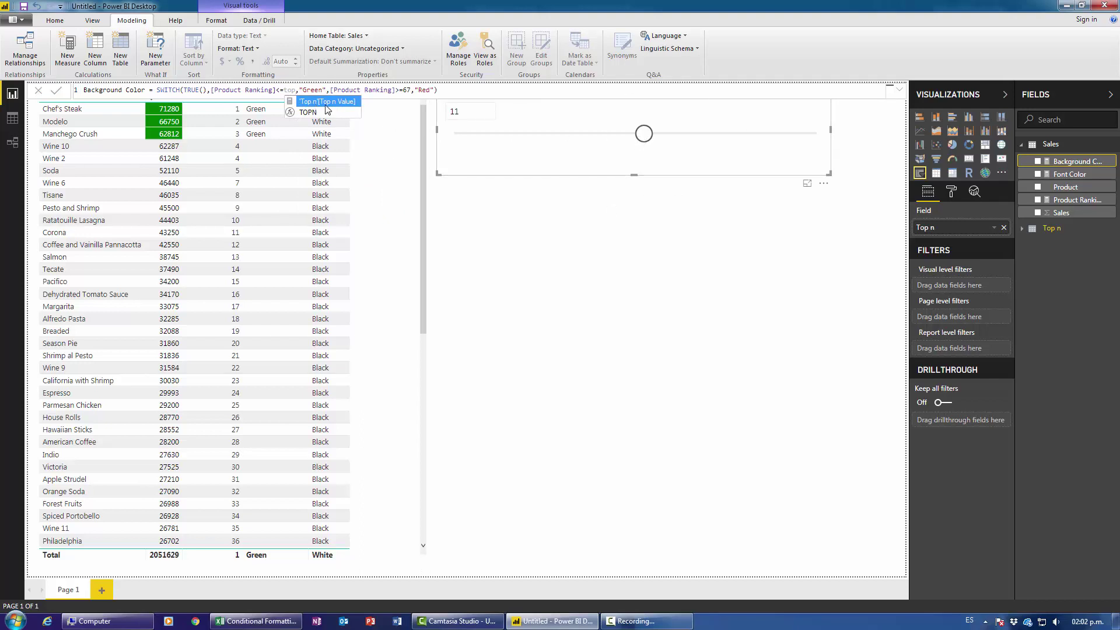
left_click(325, 105)
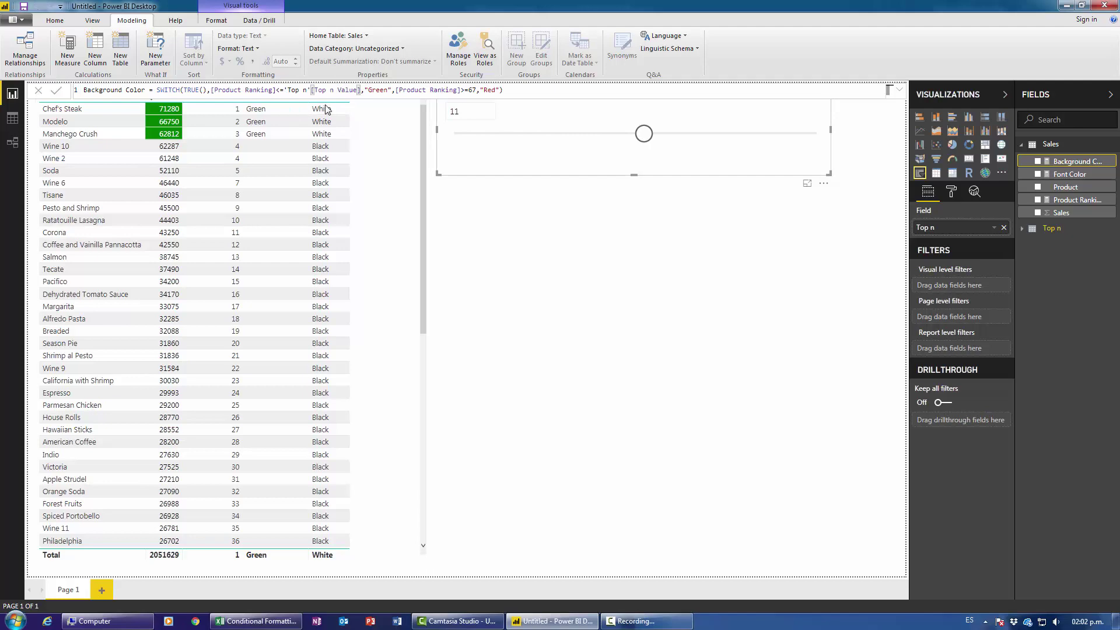
key("Return")
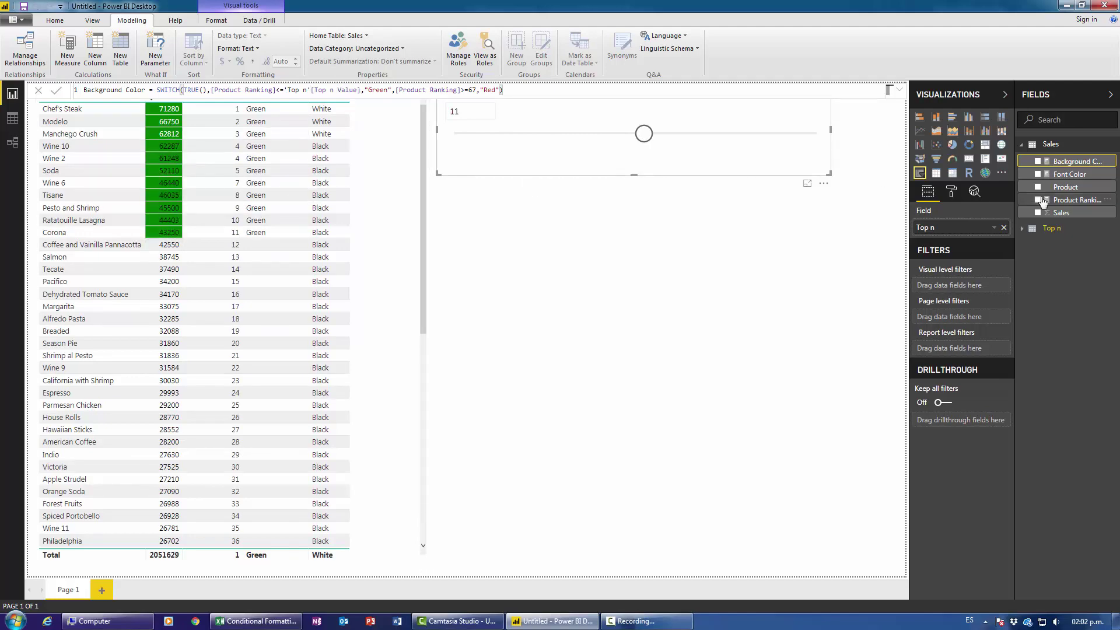
Replace the fixed 3 in the Font Color measure's first "White" condition with 'Top n'[Top n Value] and commit the formula.
left_click(1070, 174)
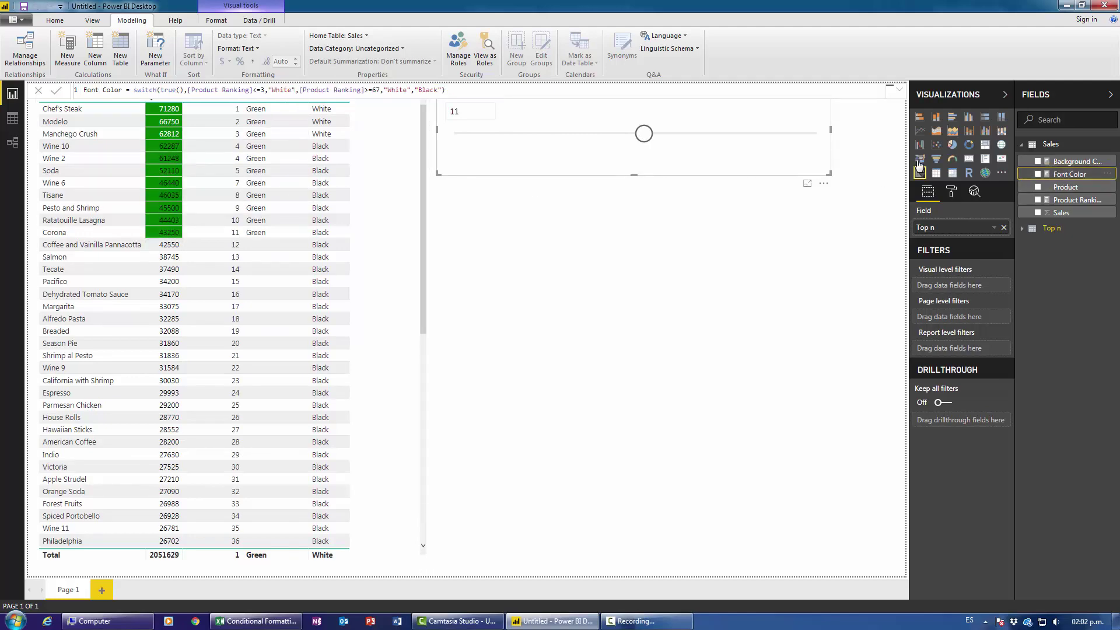
left_click(263, 91)
key("BackSpace")
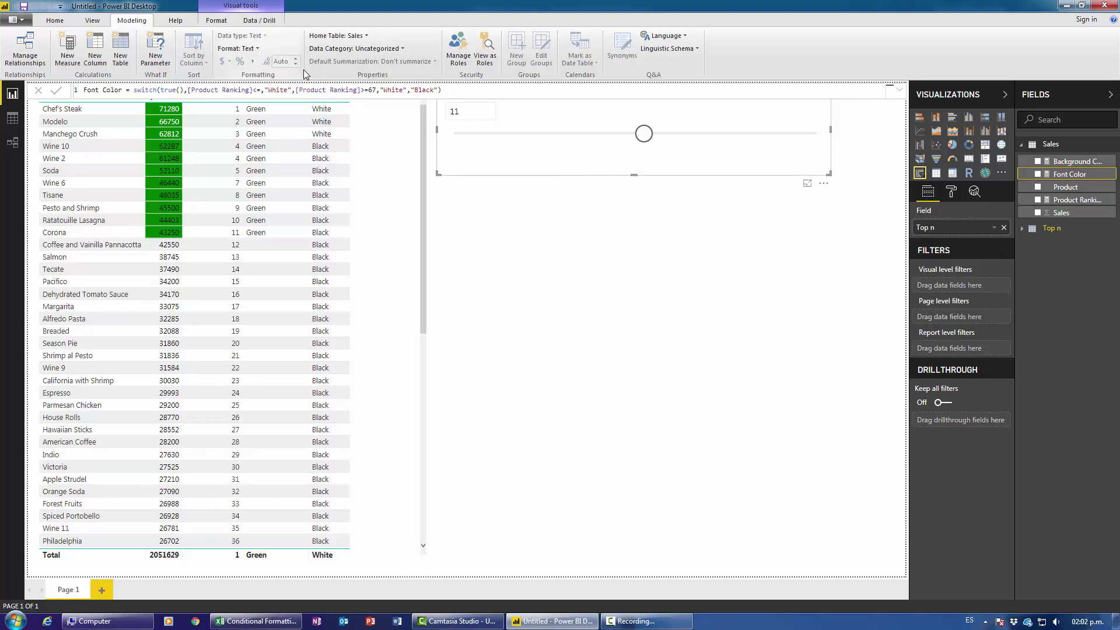
type("to")
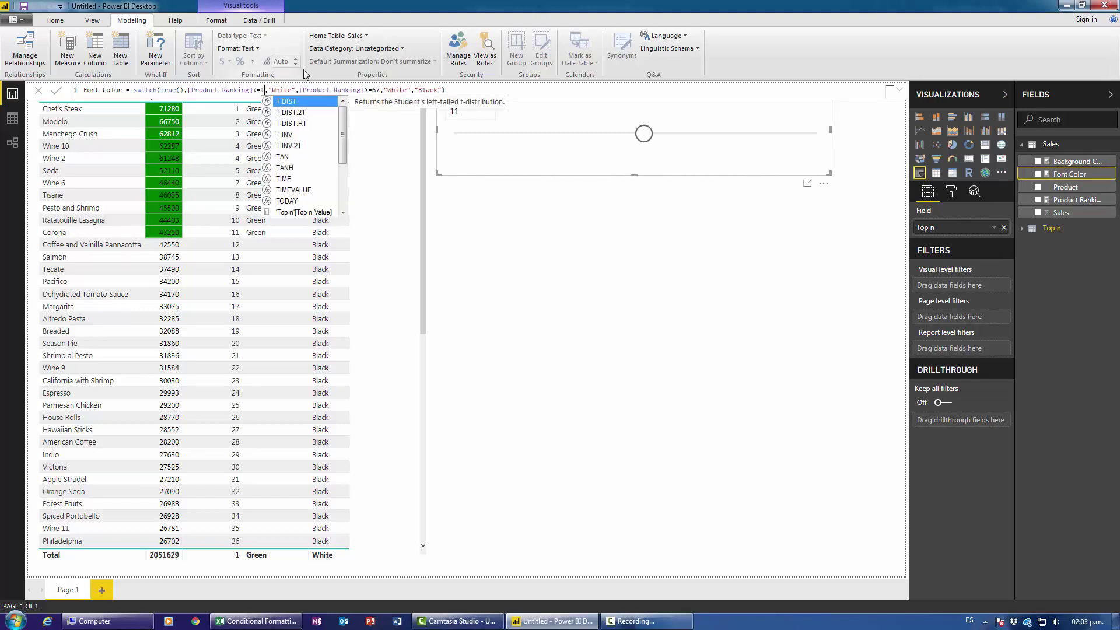
type("p")
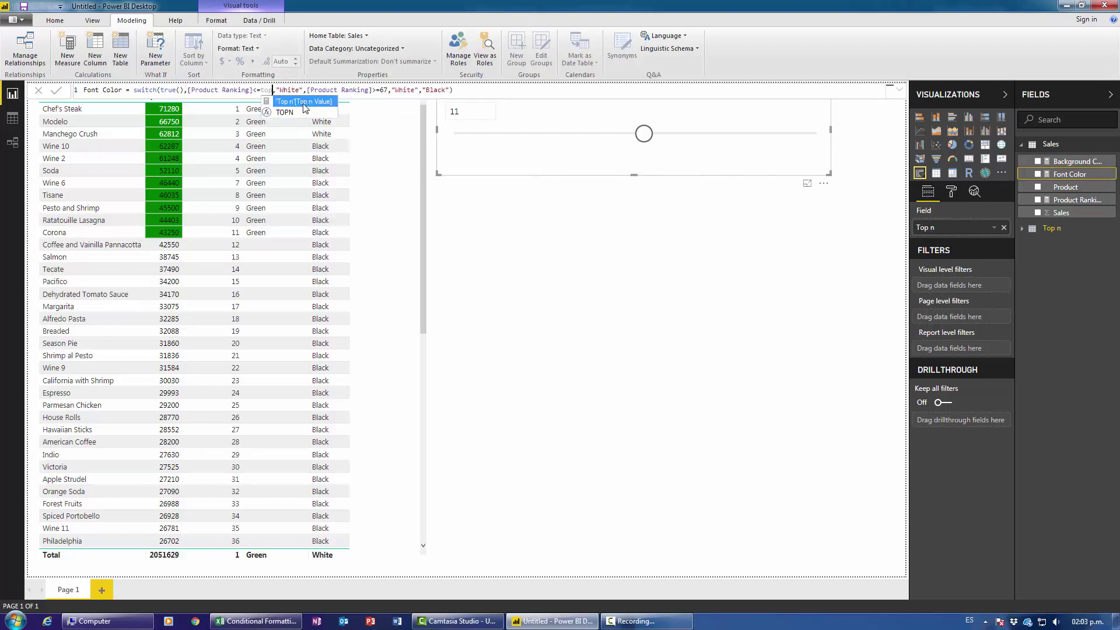
key("Tab")
key("Return")
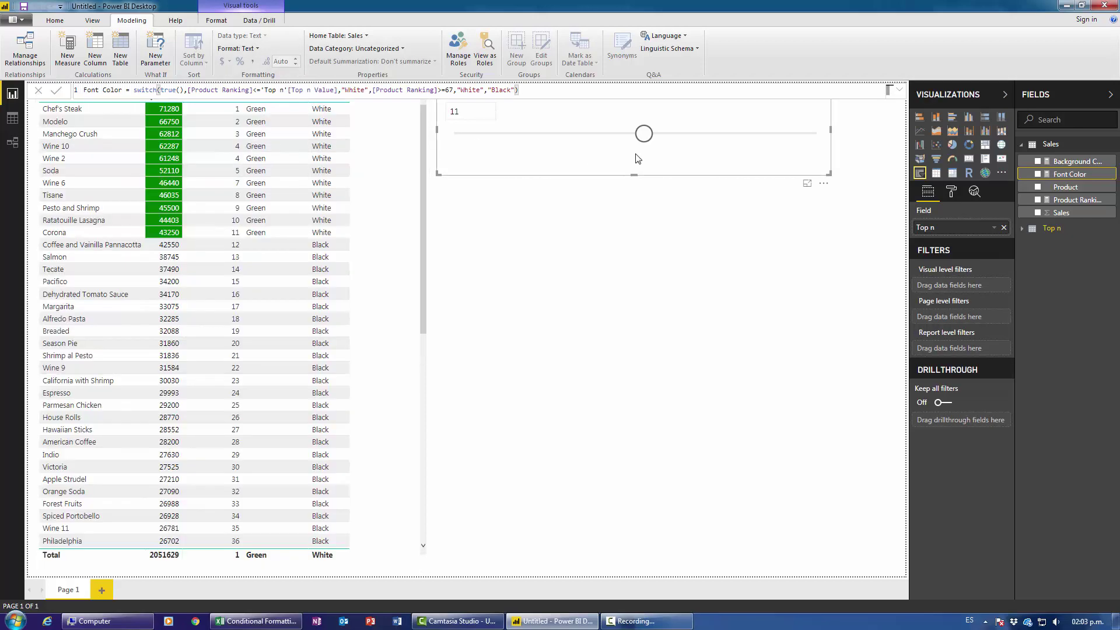
Test the green highlighting by setting the Top n slicer to 5 and then to 15.
left_click_drag(648, 145, 539, 145)
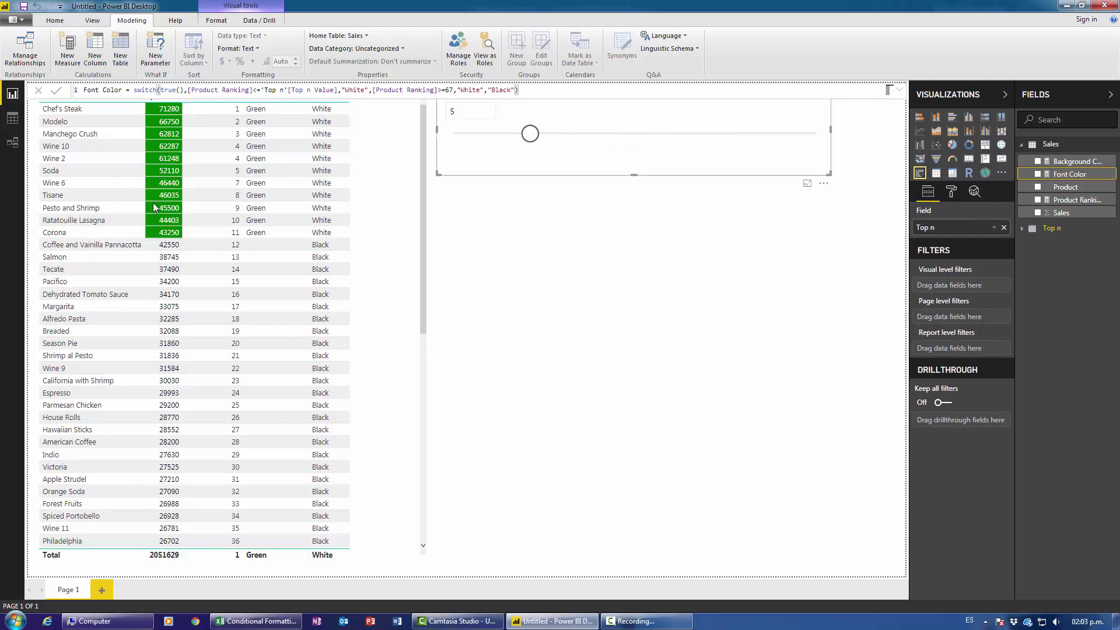
left_click_drag(530, 134, 720, 134)
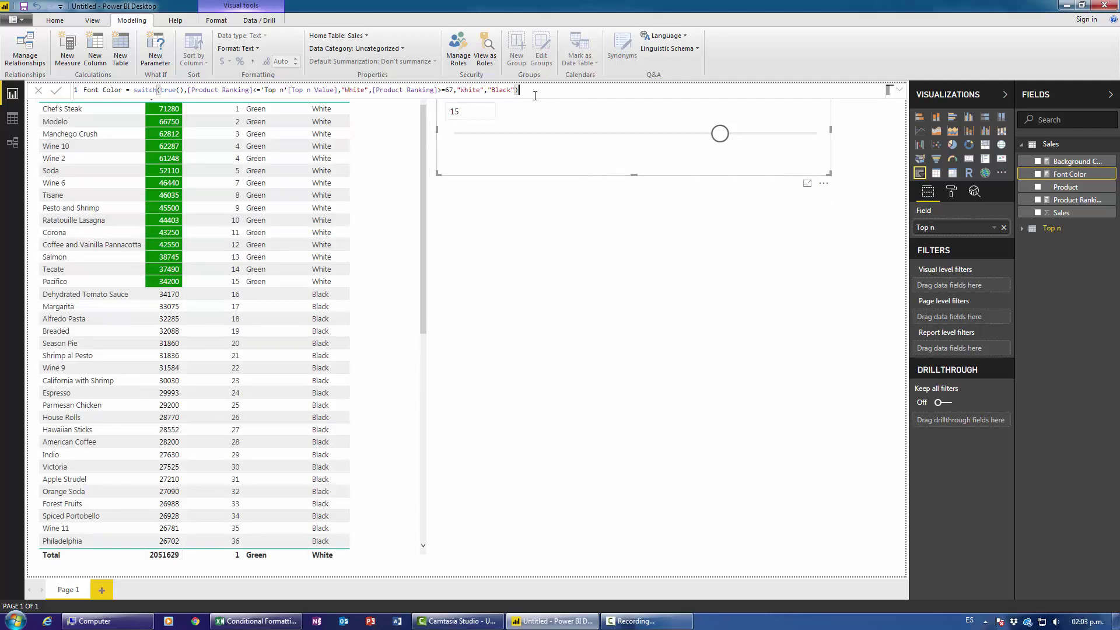
left_click(538, 254)
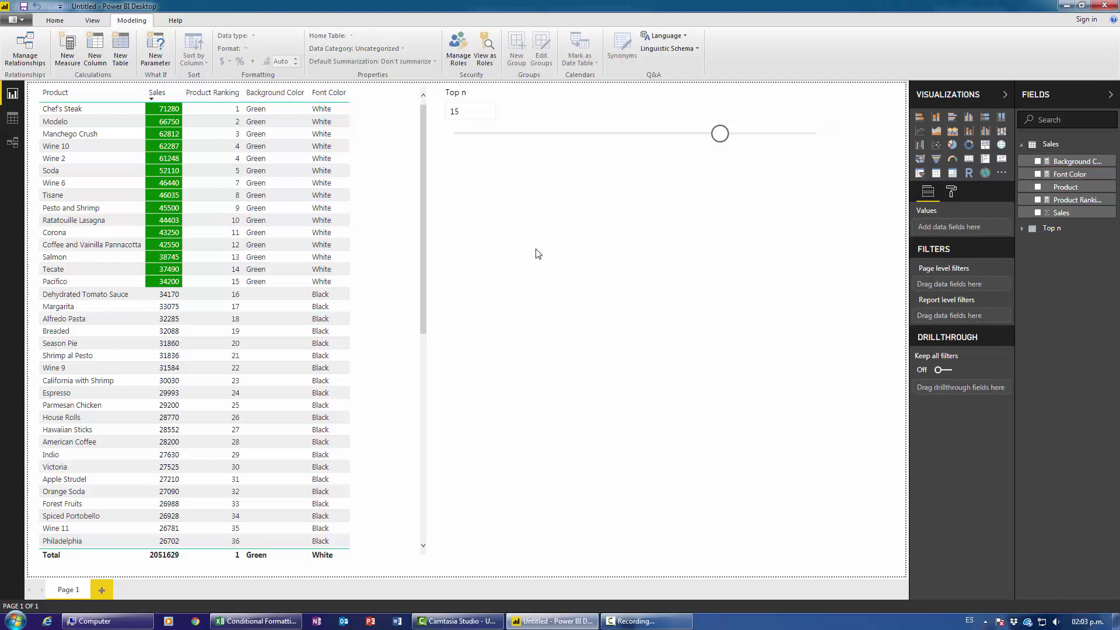
Create a whole-number what-if parameter named Bottom n with minimum 1, maximum 20 and increment 1, including a slicer on the page.
left_click(155, 46)
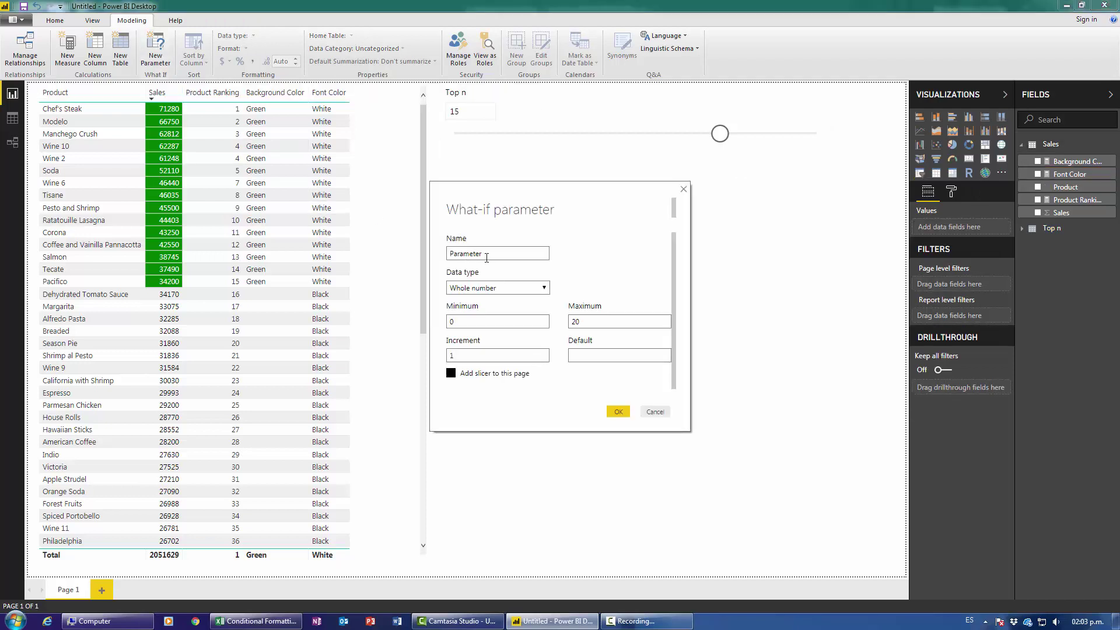
double_click(486, 257)
type("Bottom n")
key("Tab")
key("Tab")
type("1")
left_click(458, 354)
left_click(603, 355)
left_click(620, 411)
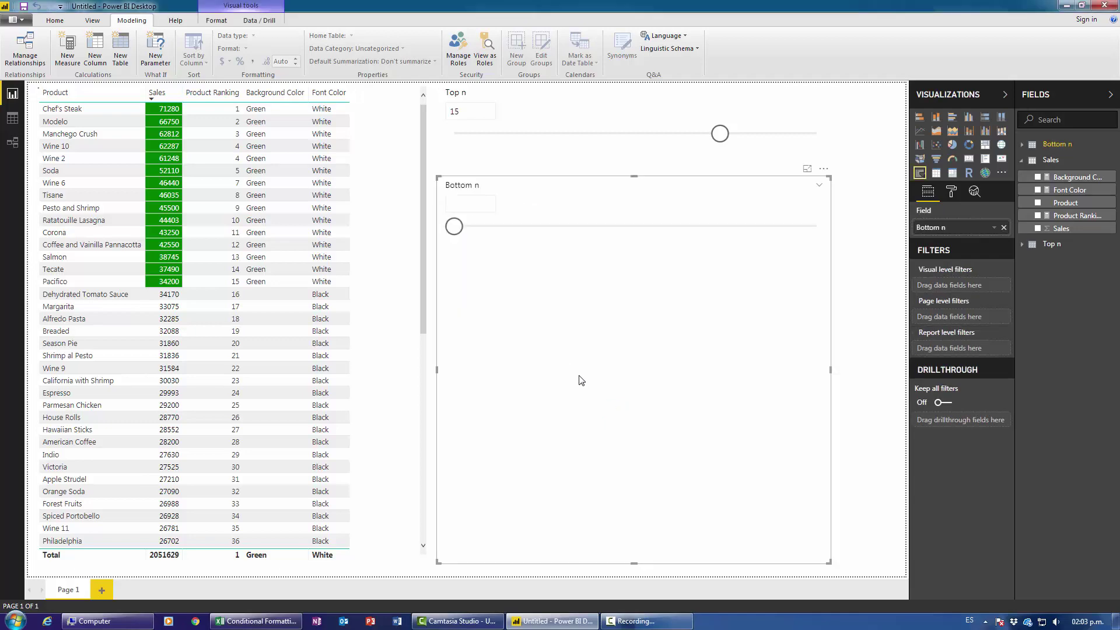
Shorten the Bottom n slicer to a compact strip below the Top n slicer and set its value to 9.
left_click_drag(634, 563, 634, 302)
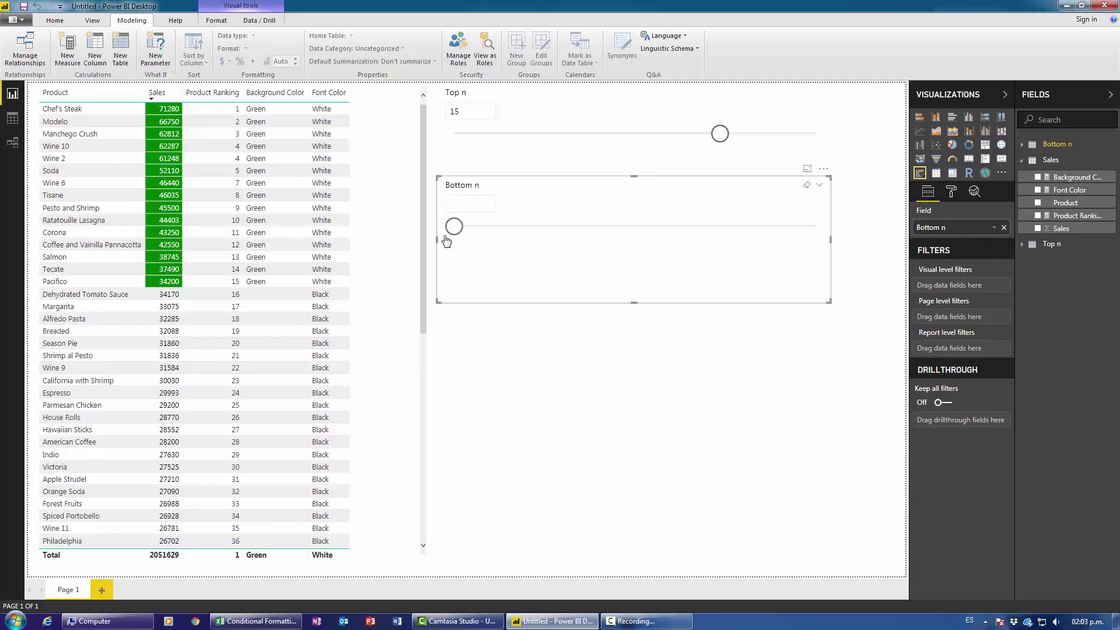
left_click_drag(454, 226, 594, 232)
left_click(496, 444)
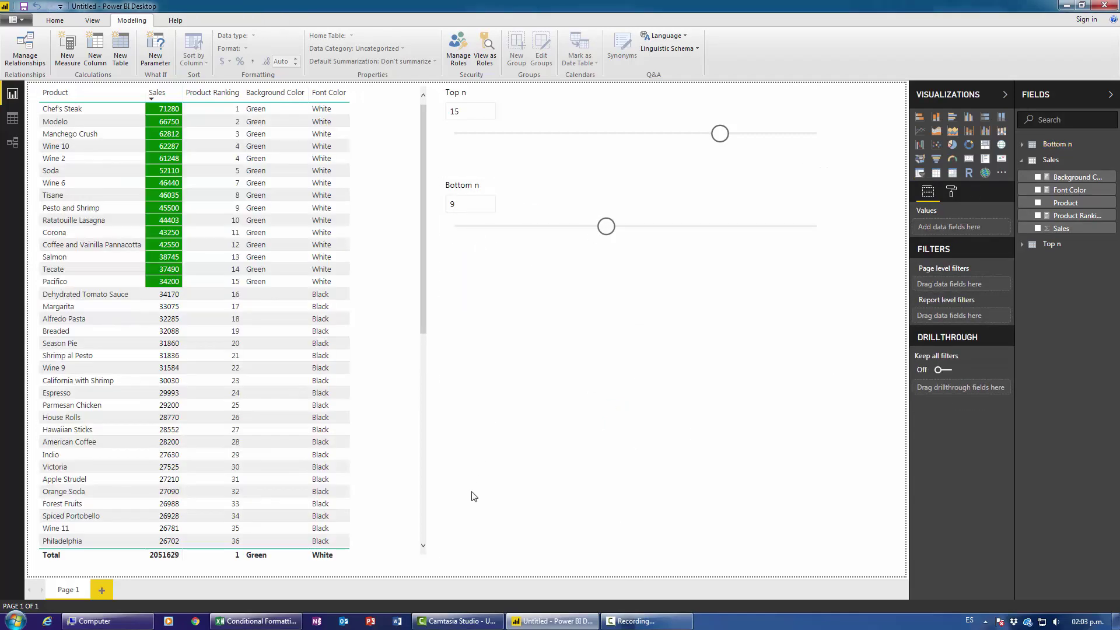
Replace 67 in the Background Color measure's "Red" condition with 69-'Bottom n'[Bottom n Value], commit it, and set the Bottom n slicer to 8.
scroll(316, 410, "down", 5)
scroll(316, 410, "down", 1)
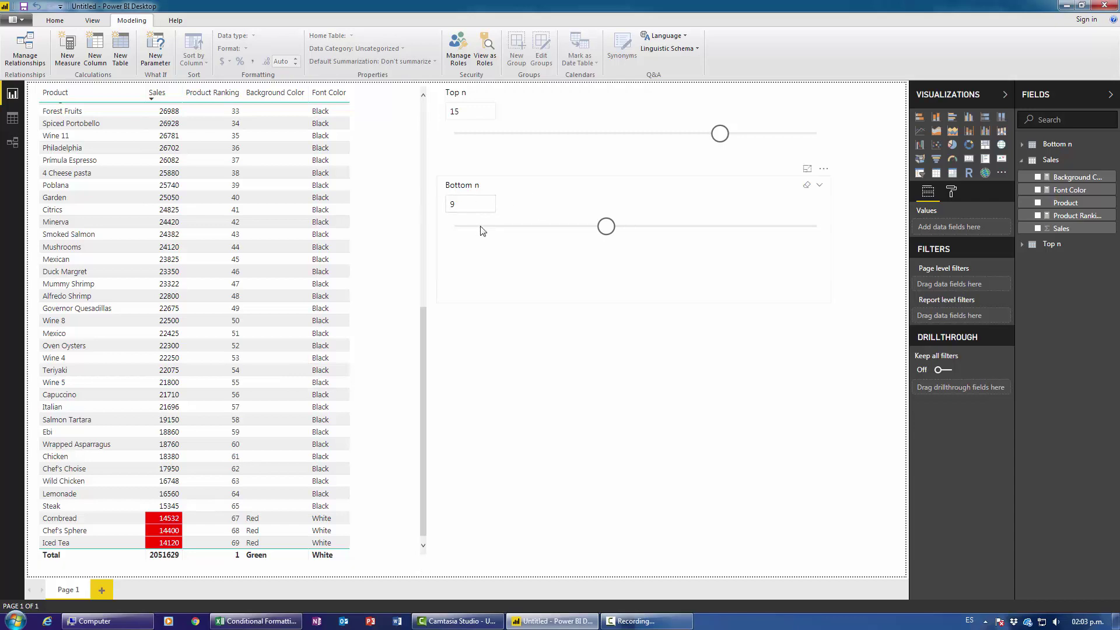
left_click(1074, 177)
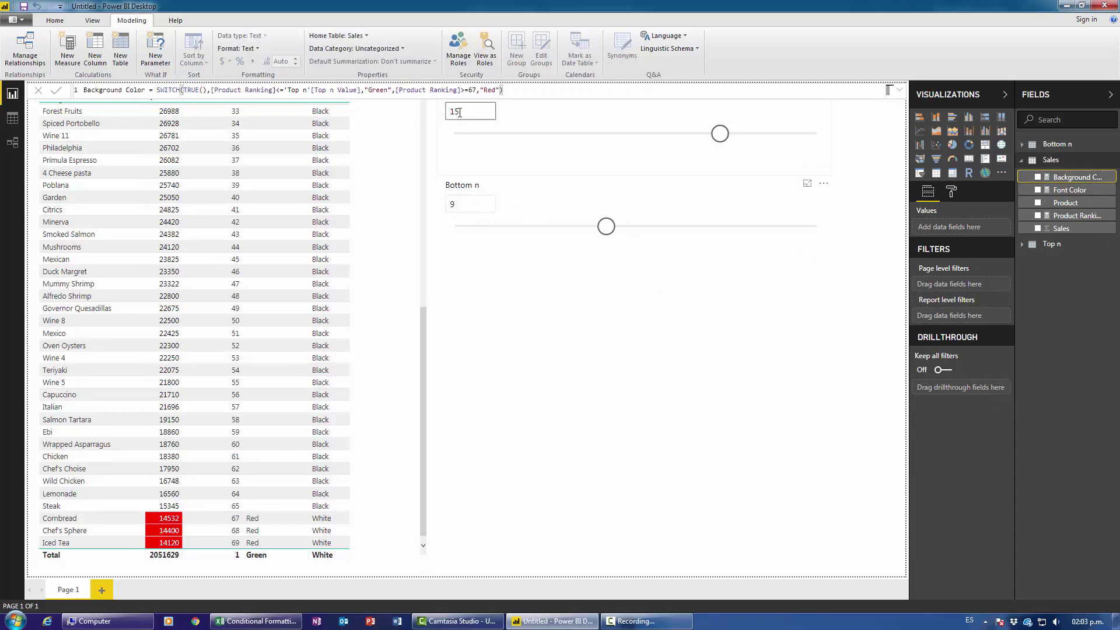
left_click(477, 90)
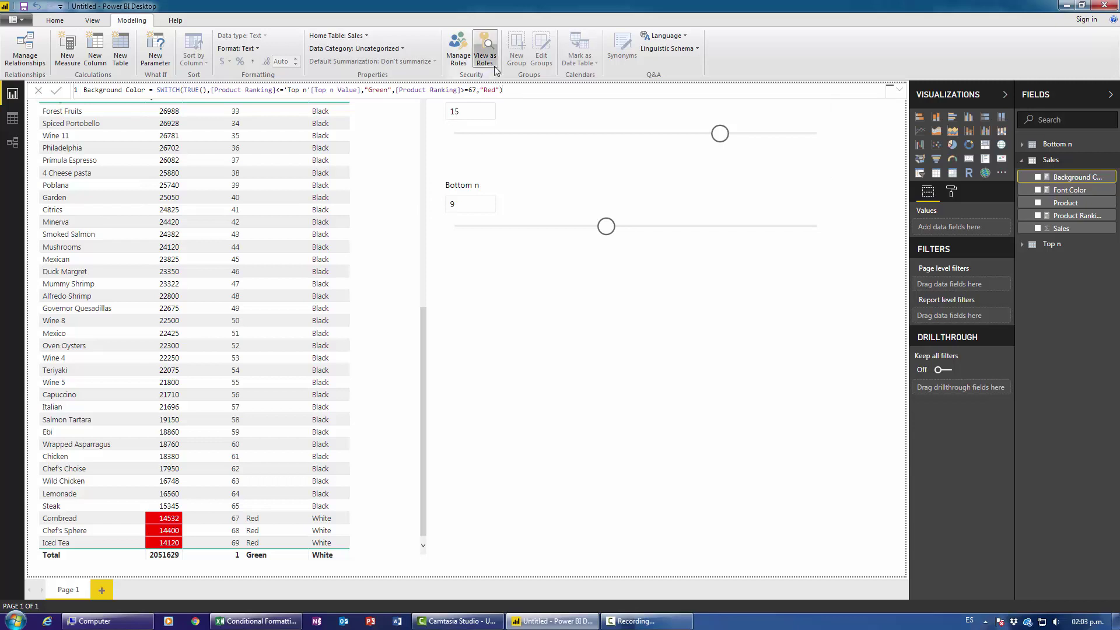
key("BackSpace")
key("BackSpace")
type("69")
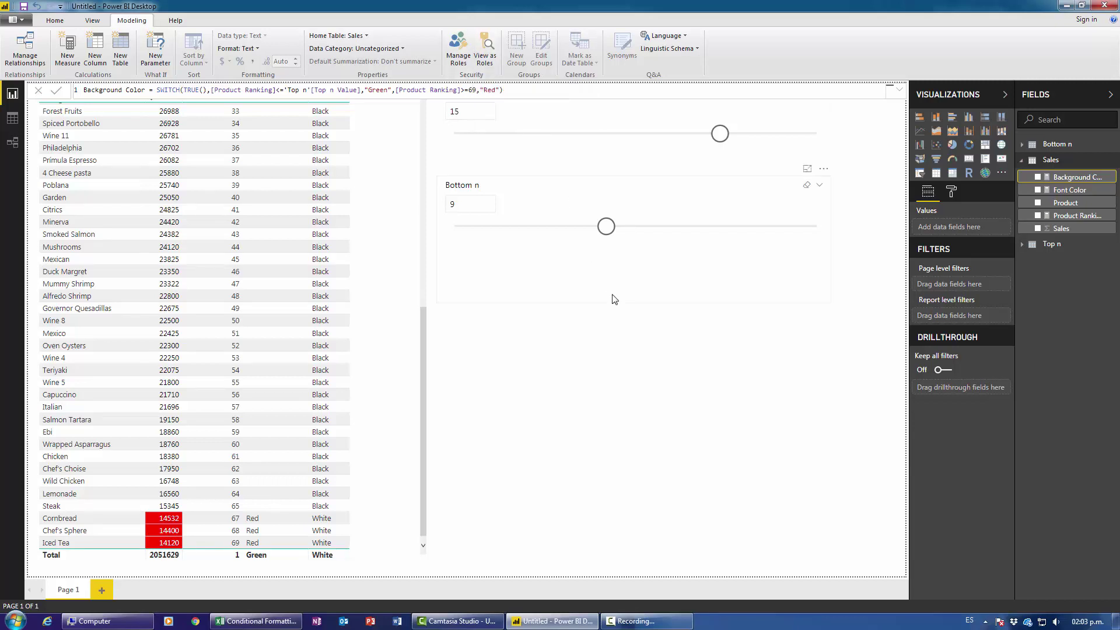
type("-'Bottom n'[Bottom n Value]")
key("Return")
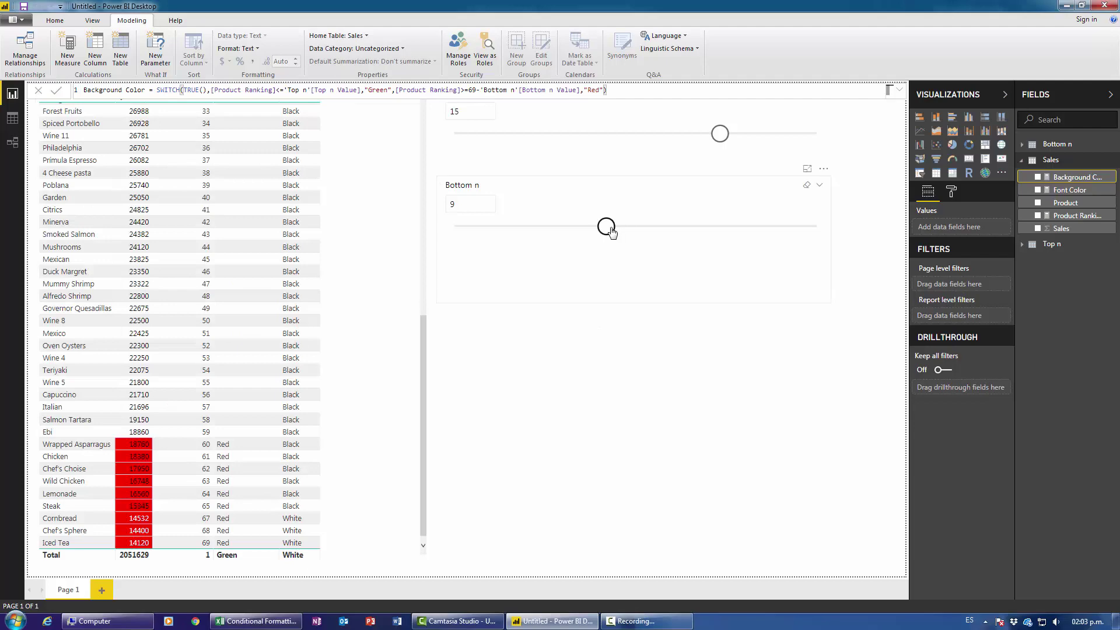
left_click_drag(610, 230, 586, 230)
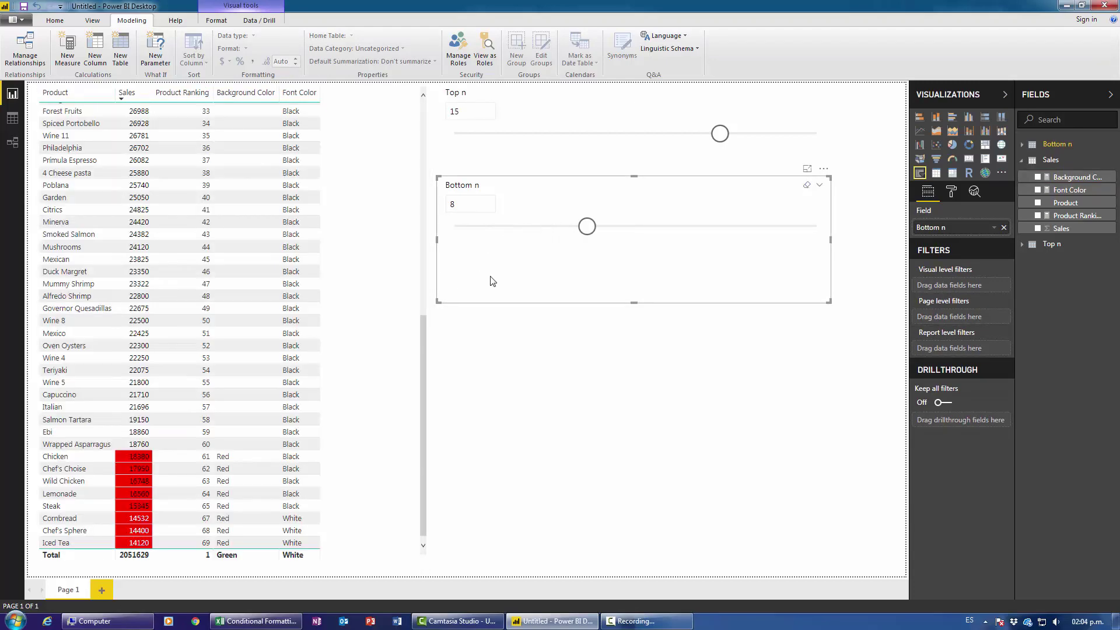
Replace the fixed 67 in the Font Color measure's second "White" condition with 69-'Bottom n'[Bottom n Value] and commit the formula.
left_click(1070, 191)
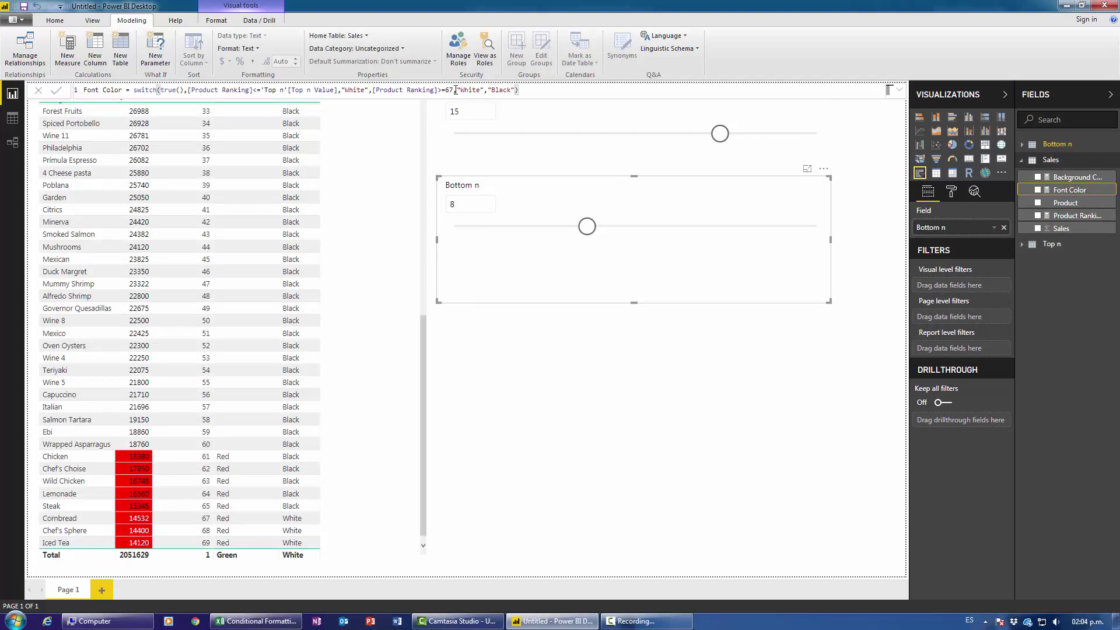
left_click(451, 91)
key("Delete")
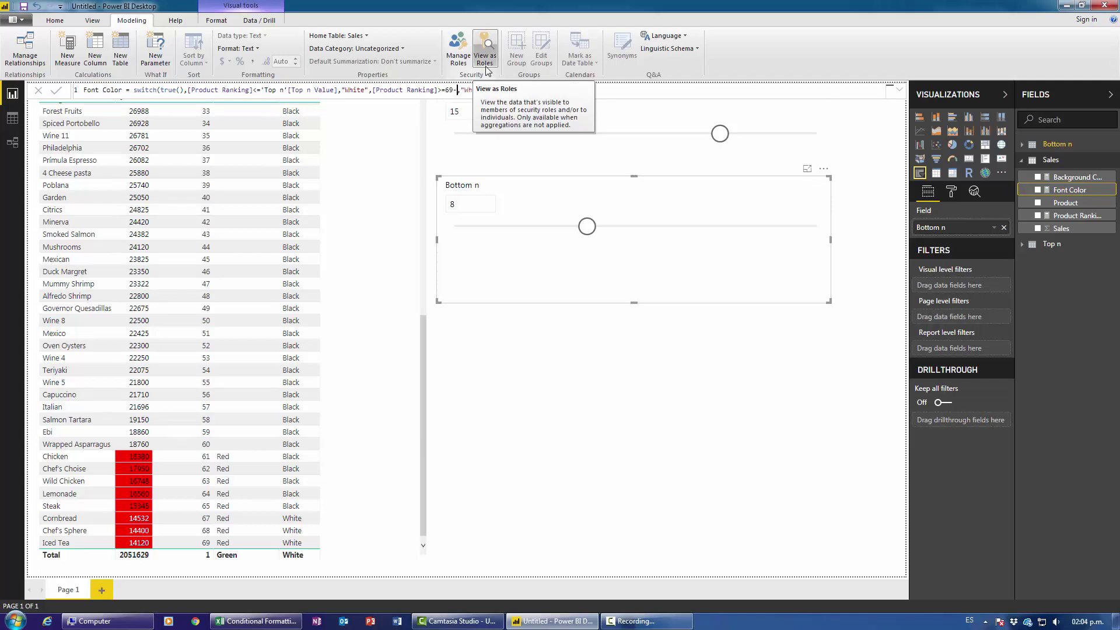
type("9-bot")
key("Tab")
Test the red highlighting by setting the Bottom n slicer to 1, then 3, then 5.
left_click_drag(588, 226, 454, 226)
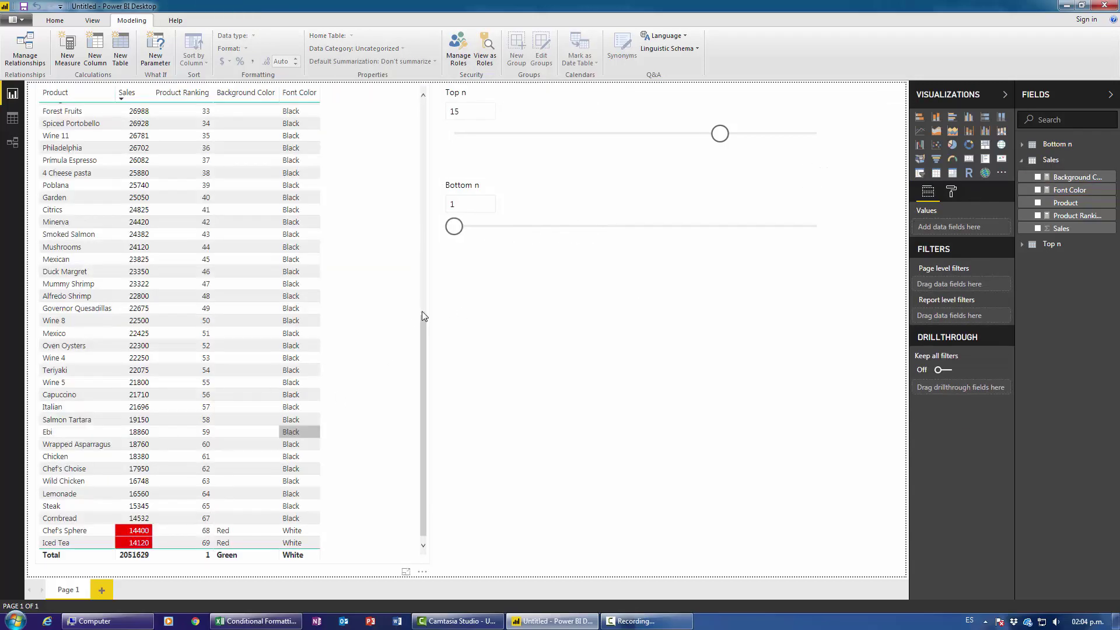
left_click_drag(459, 232, 490, 232)
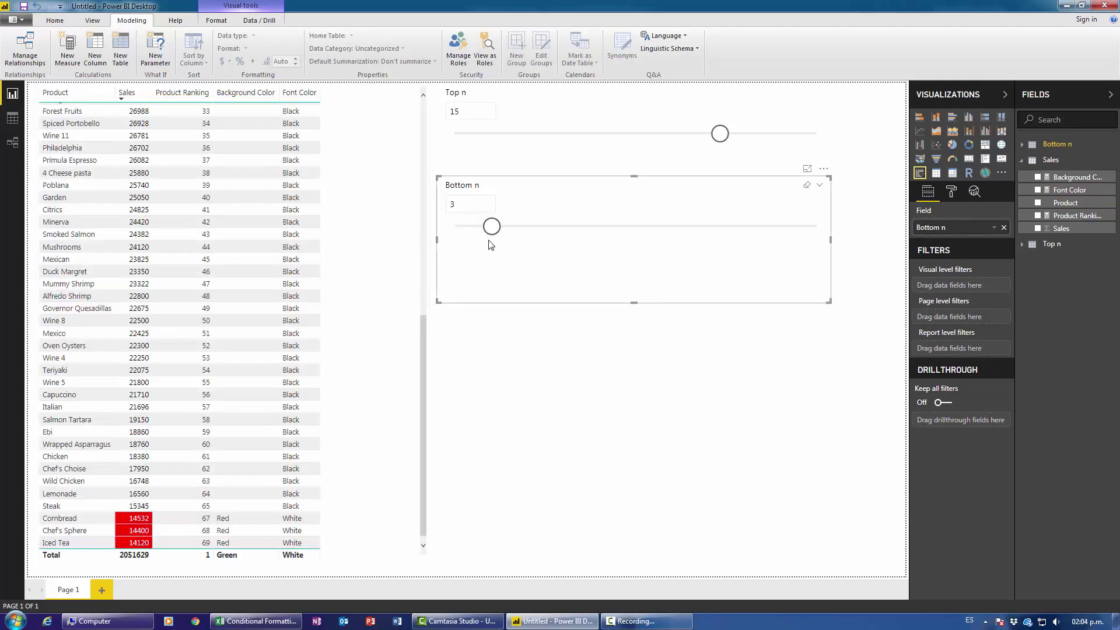
left_click_drag(490, 233, 532, 232)
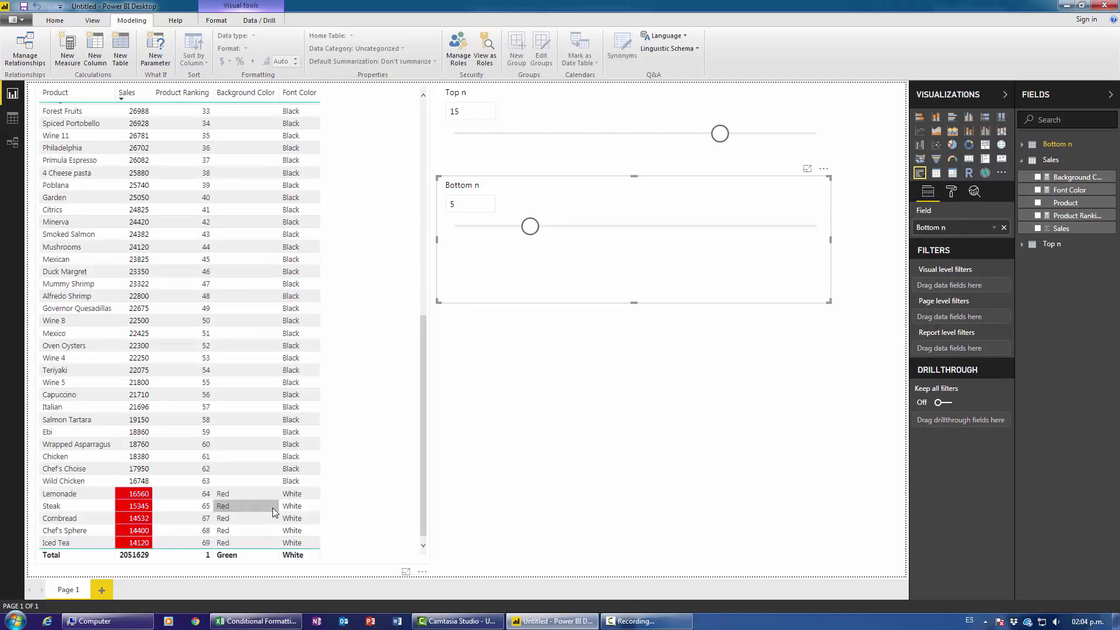
Check the coloring of the table's first and last rows, and set the Bottom n slicer to 13.
left_click(420, 454)
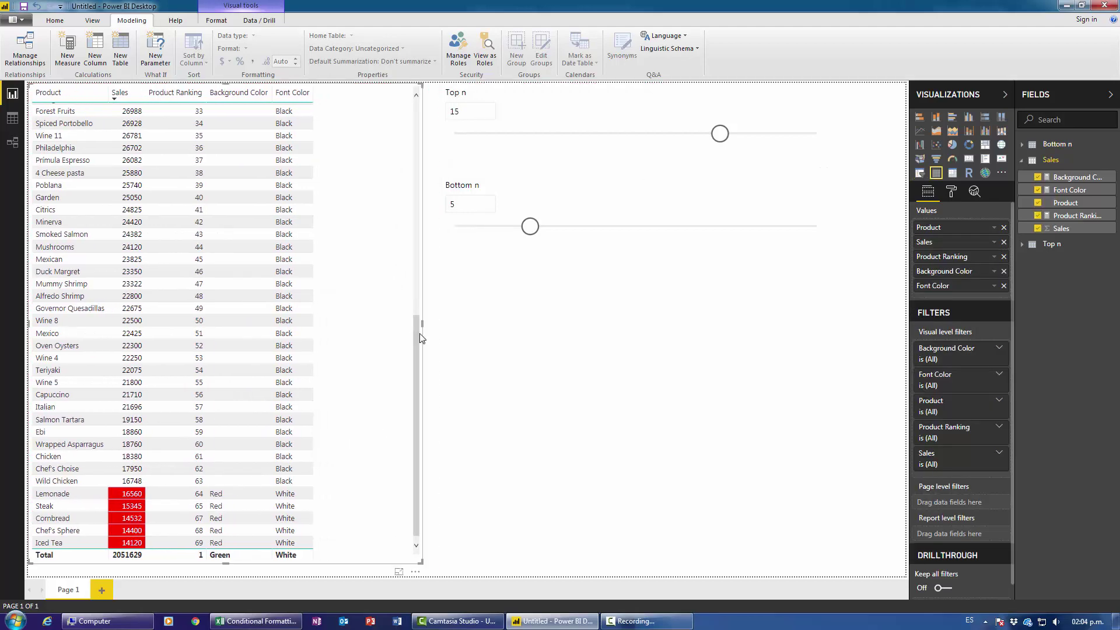
left_click_drag(420, 338, 415, 95)
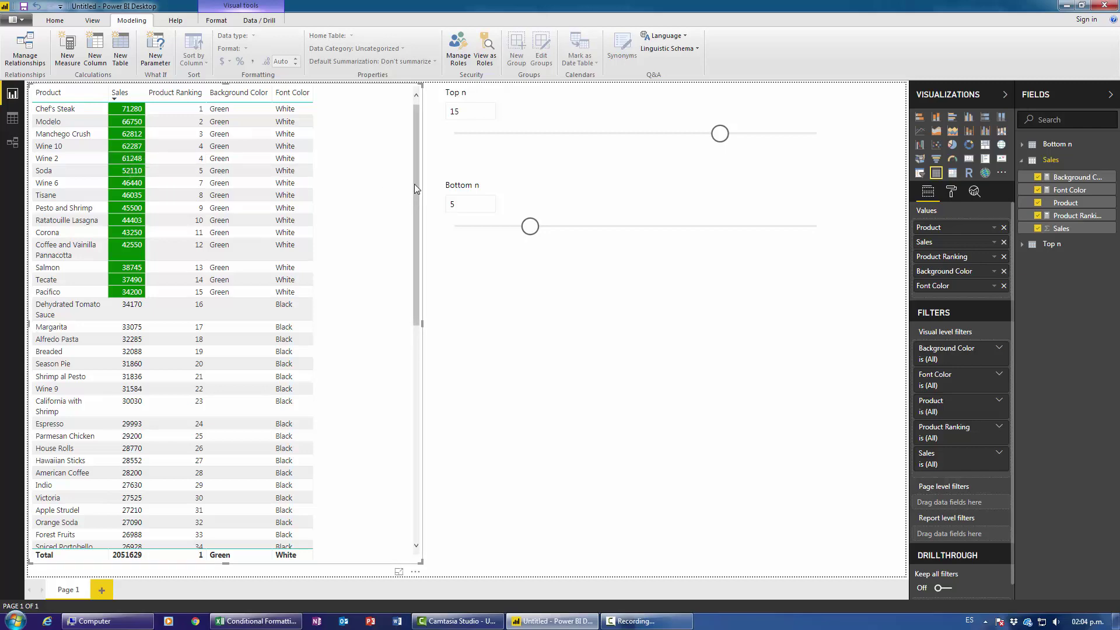
left_click_drag(415, 184, 401, 531)
mouse_move(530, 227)
left_mouse_down()
mouse_move(700, 227)
mouse_move(514, 227)
left_mouse_up()
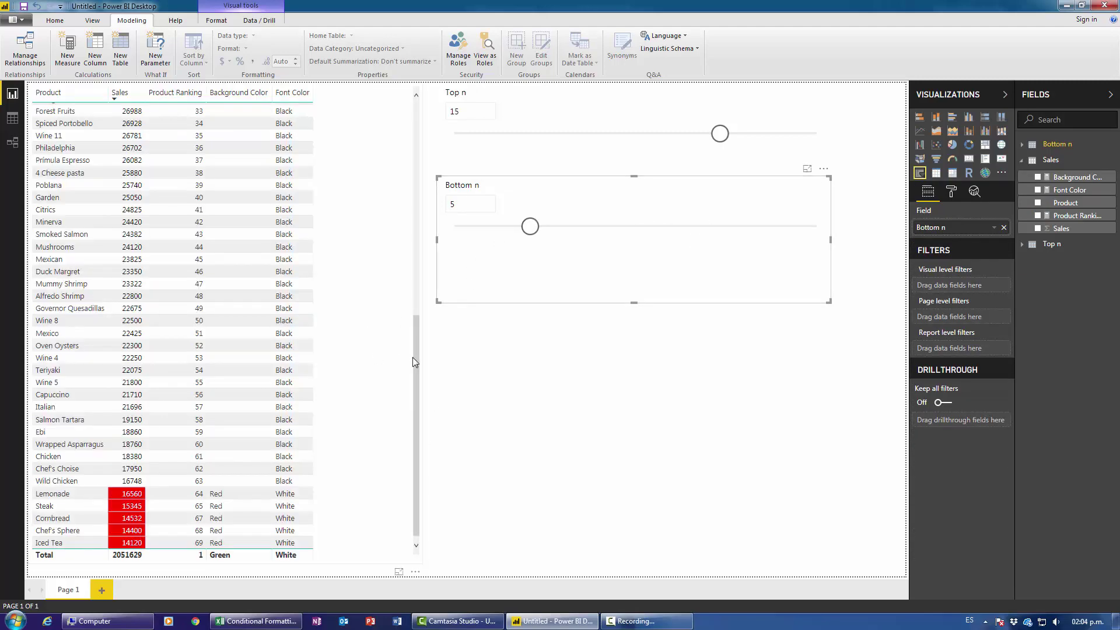
left_click_drag(415, 361, 415, 439)
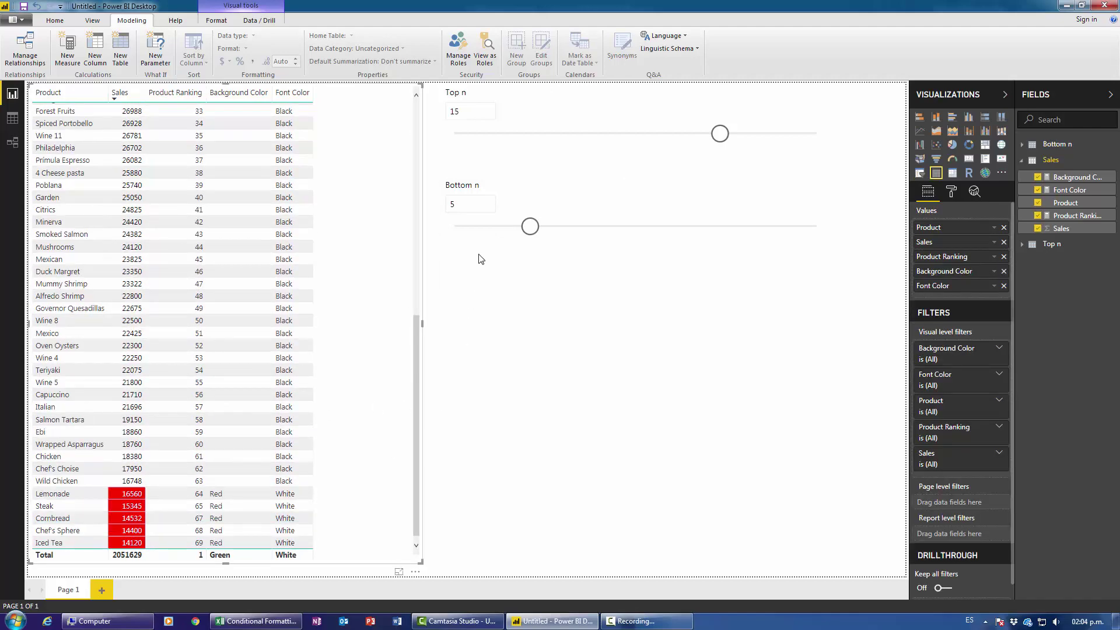
left_click_drag(530, 226, 680, 225)
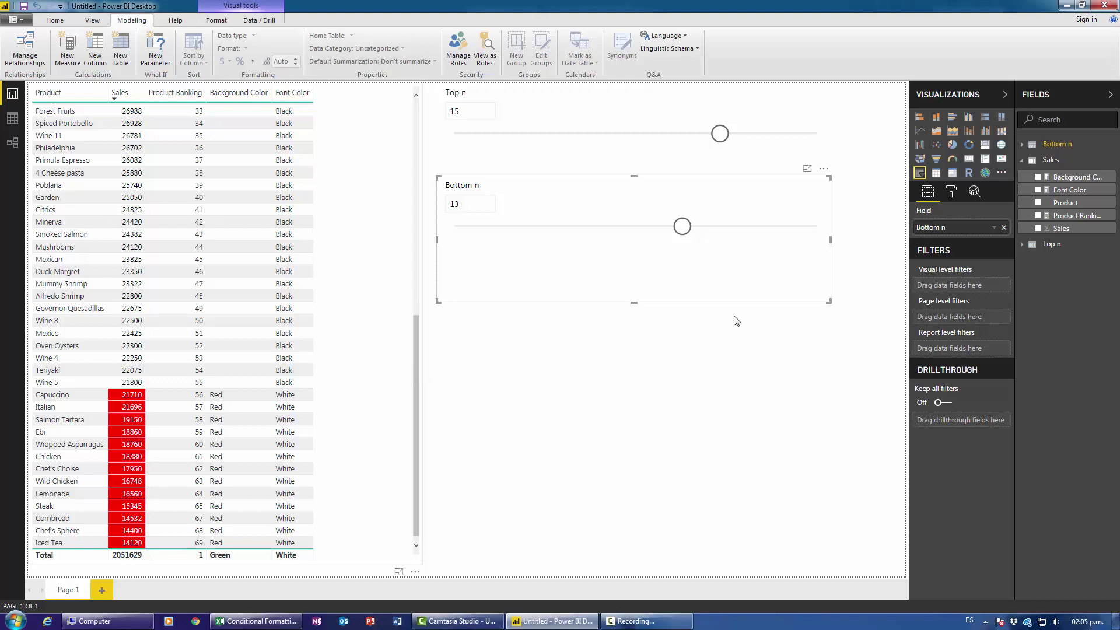
Replace 69 in the Background Color measure's "Red" condition with countrows(all(sales)), commit the formula, and set the Bottom n slicer to 8.
left_click(1073, 177)
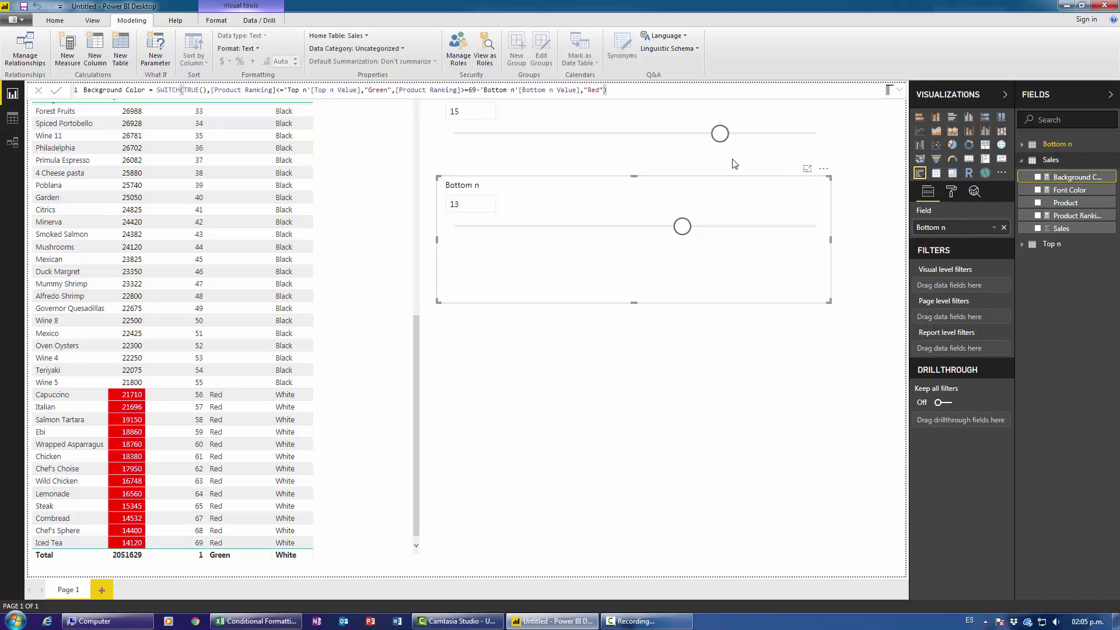
left_click(476, 91)
key("BackSpace")
key("BackSpace")
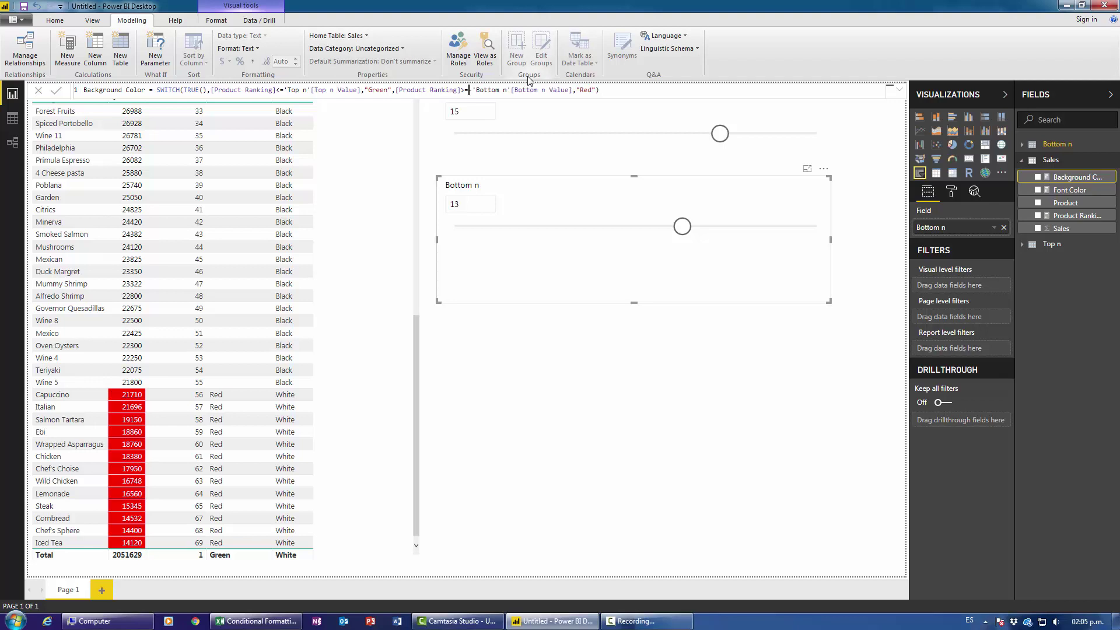
type("c")
key("BackSpace")
type("coun")
type("trows(")
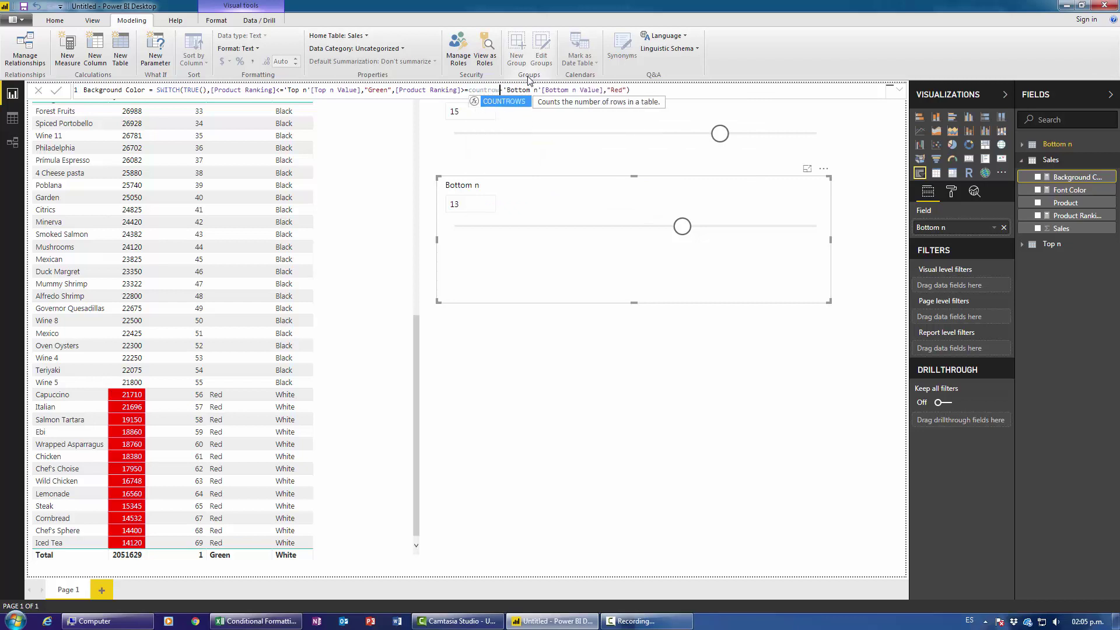
type("all(")
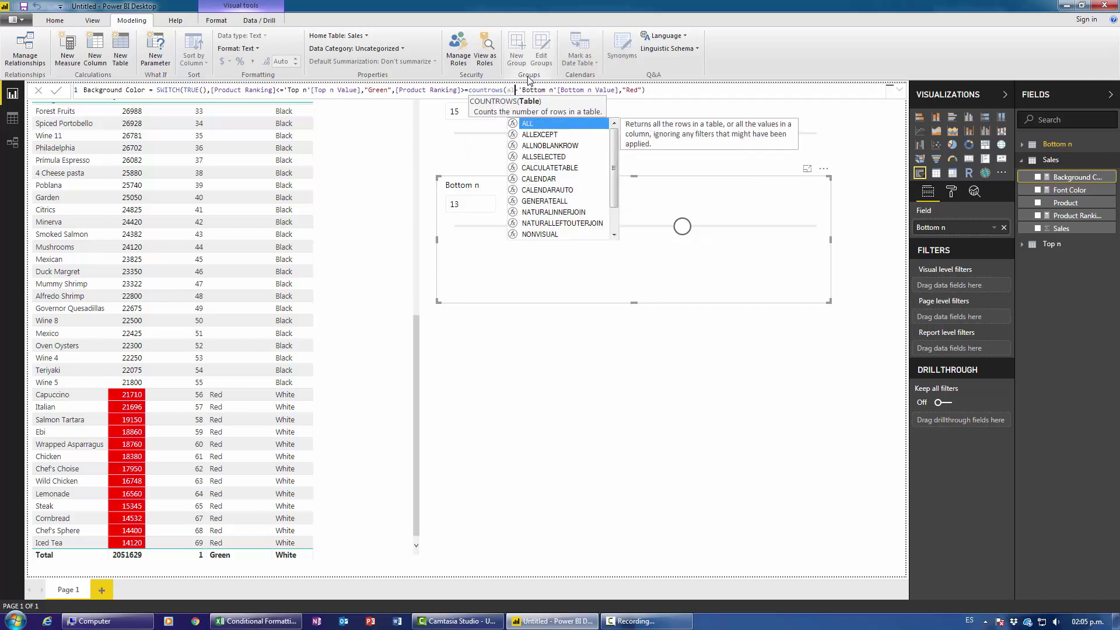
type("sales")
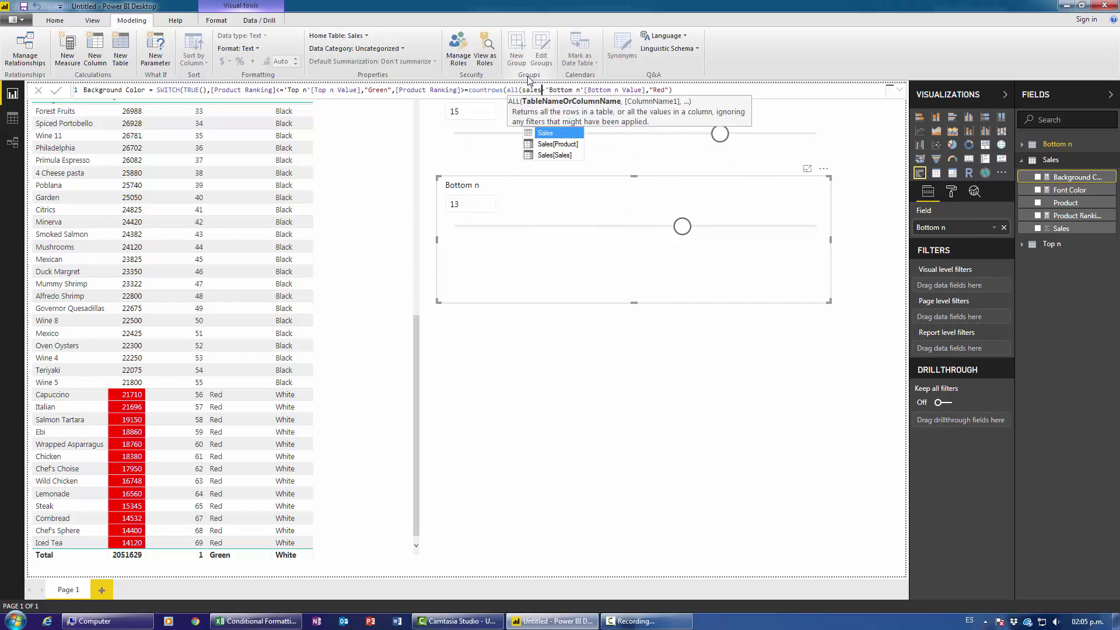
type("))")
key("Return")
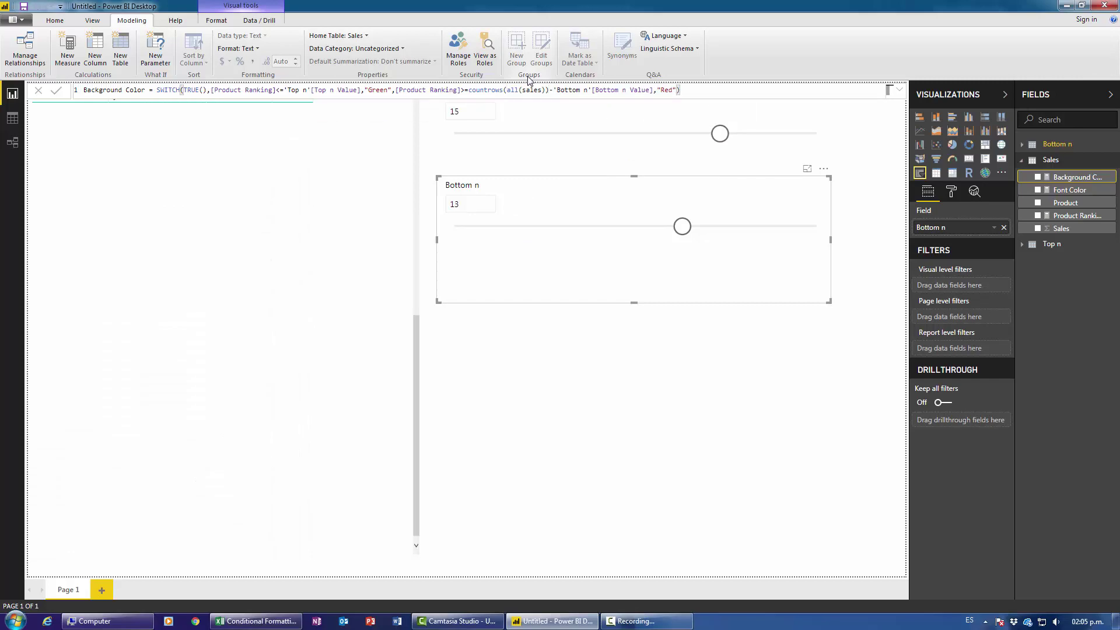
left_click_drag(682, 227, 587, 227)
Replace the fixed 69 in the Font Color measure's second "White" condition with countrows(all(sales)) and commit the formula.
left_click(1069, 190)
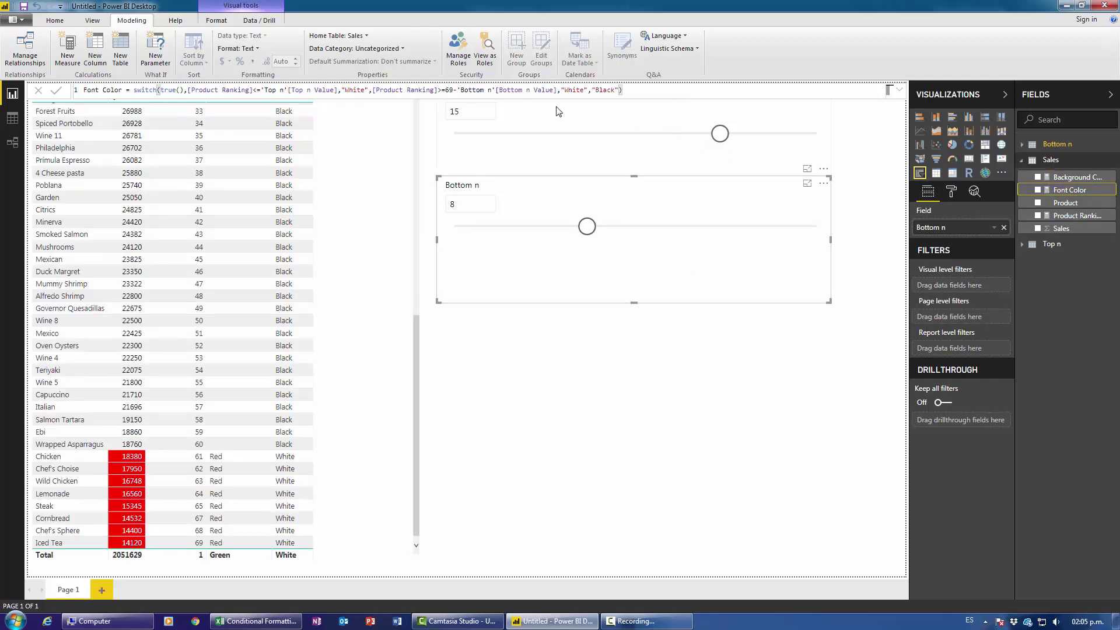
left_click(457, 90)
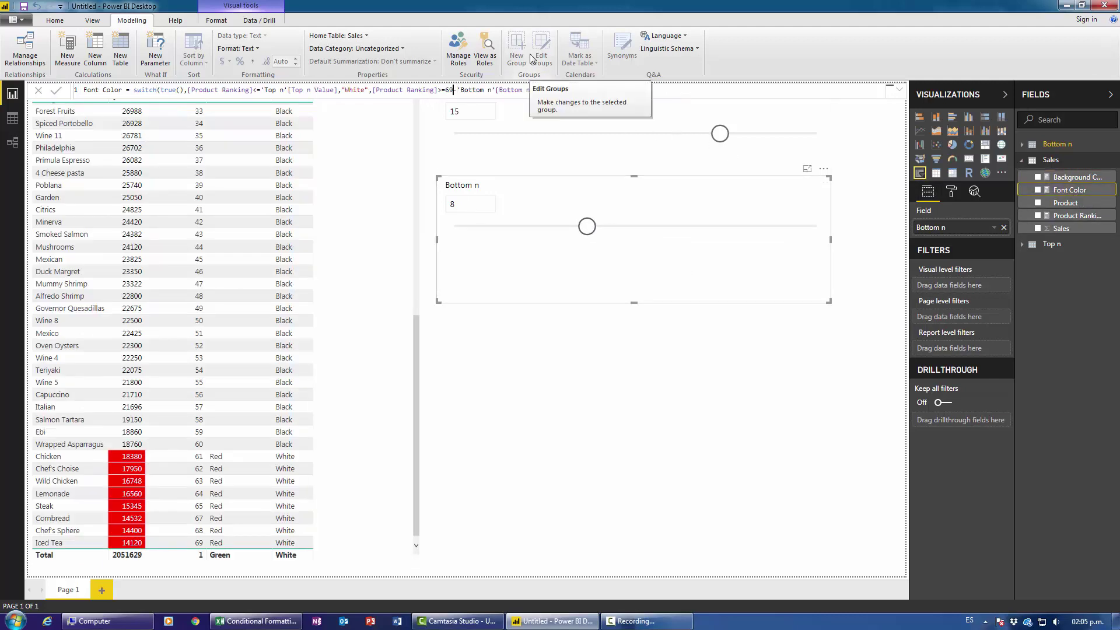
key("BackSpace")
key("BackSpace")
type("countrows(a")
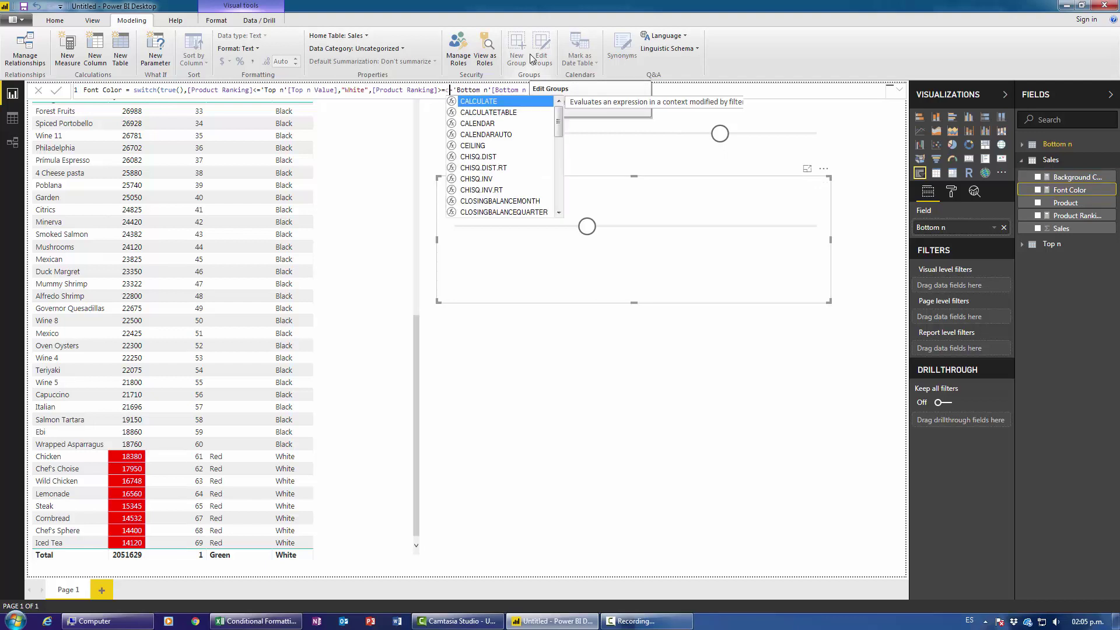
type("ll(")
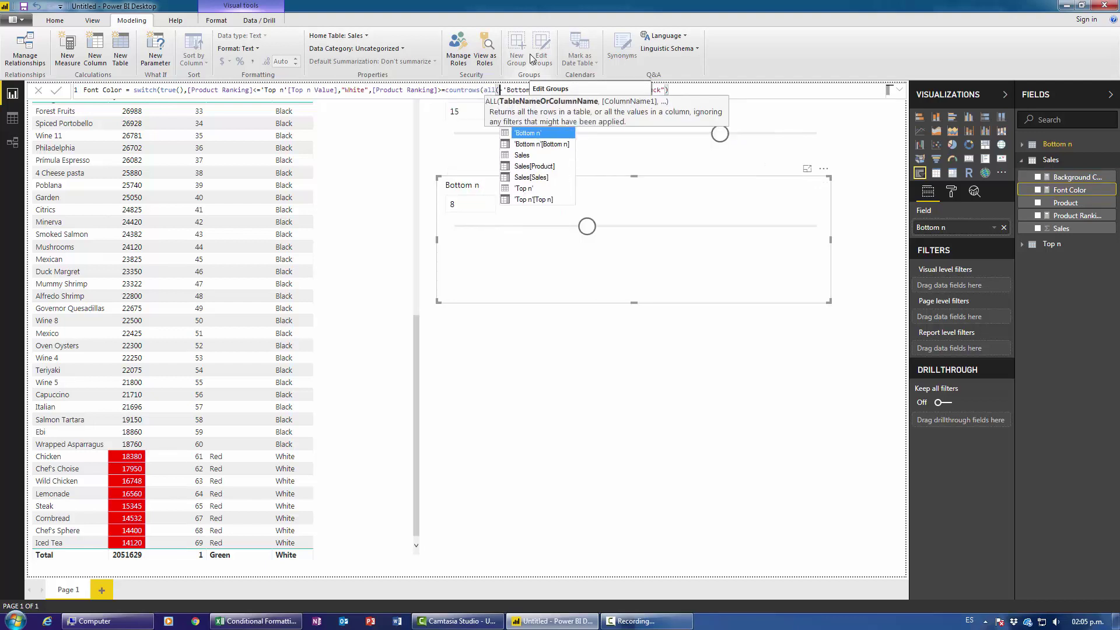
type("sales))-")
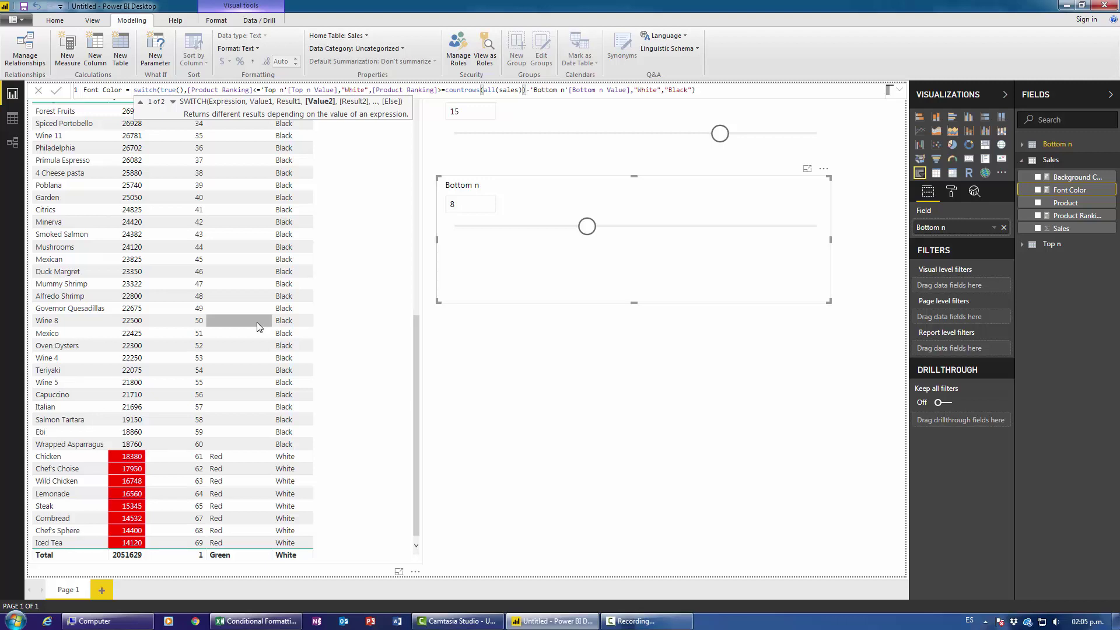
key("Return")
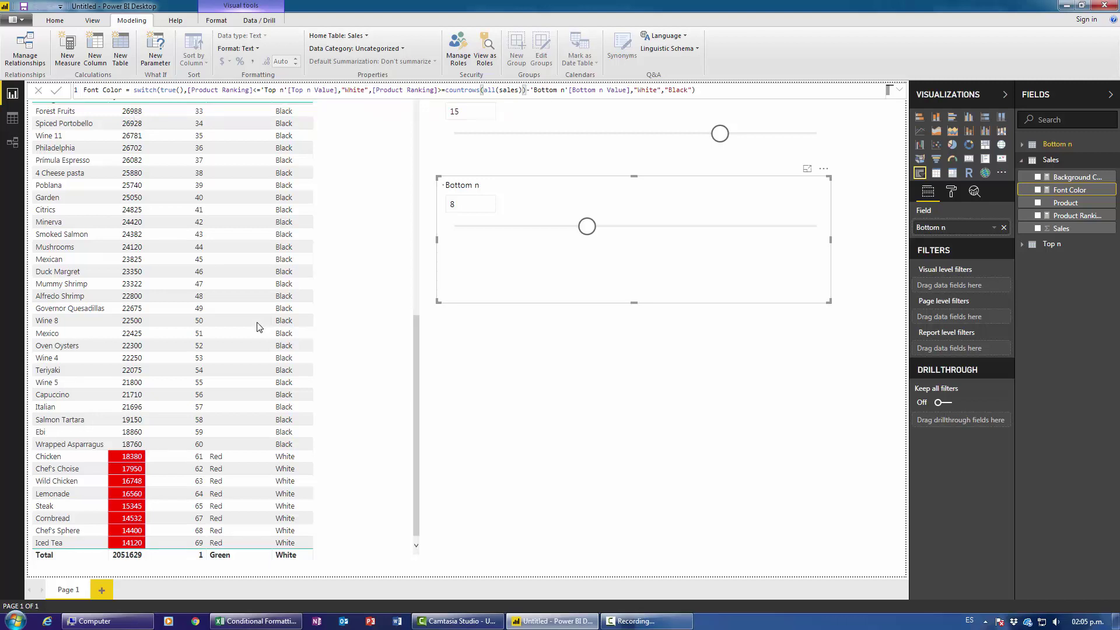
Set the Bottom n slicer to 13 and check the coloring of the table's first rows.
left_click_drag(601, 225, 578, 235)
left_click(682, 227)
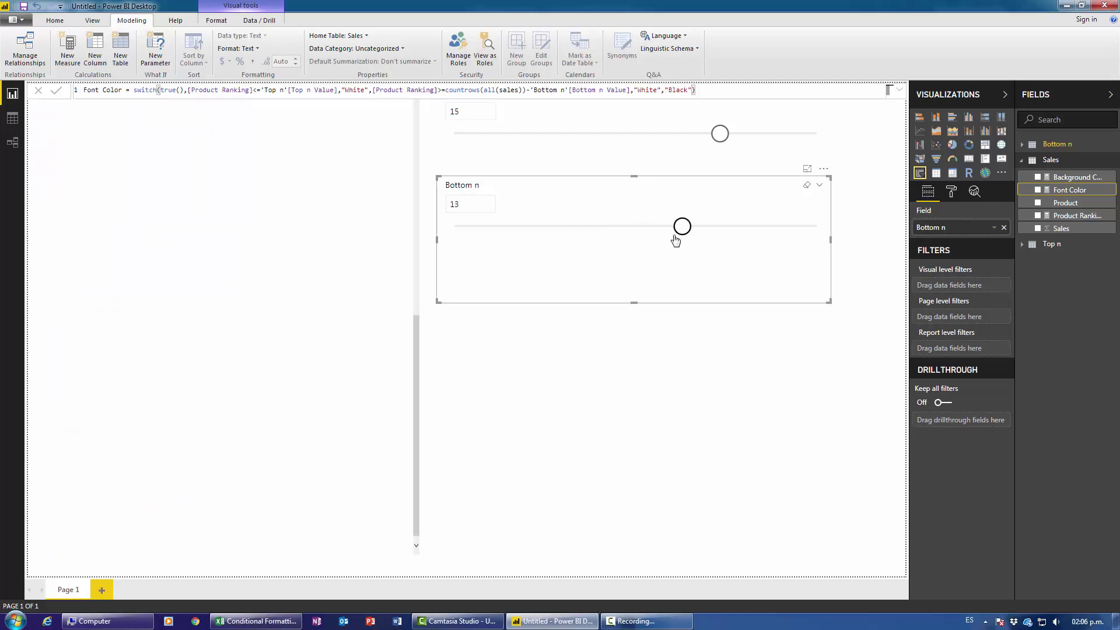
scroll(254, 487, "up", 10)
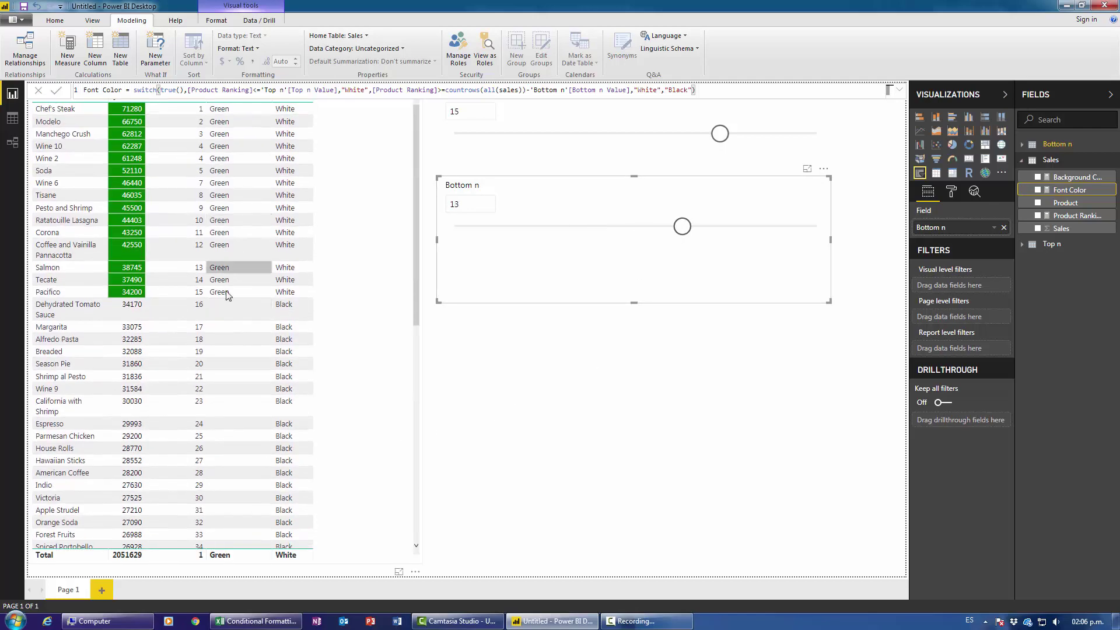
left_click(622, 400)
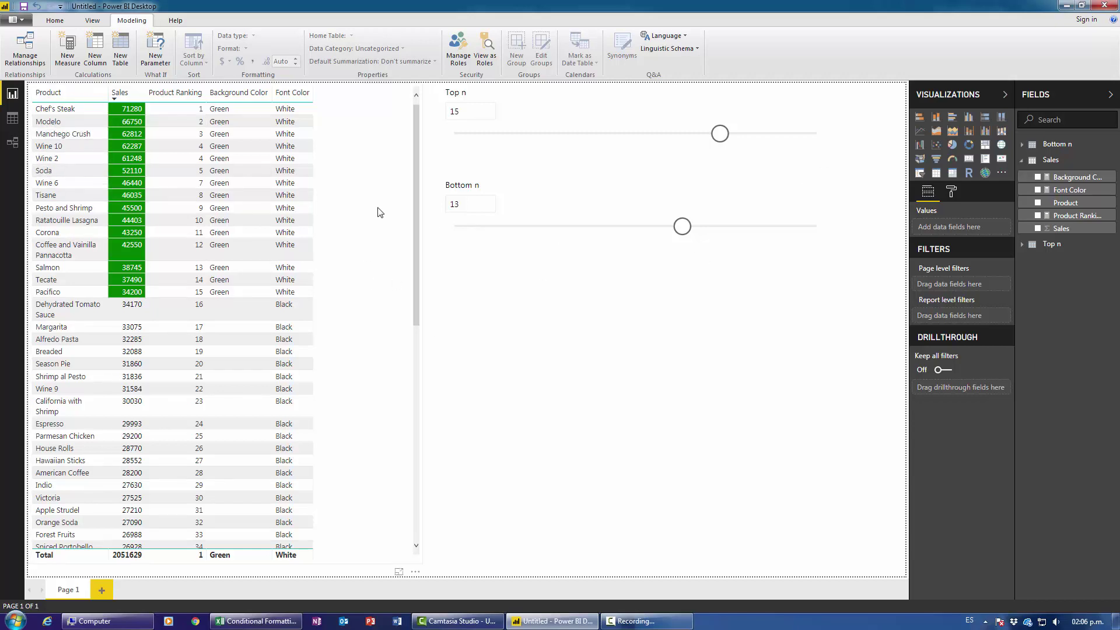
Turn on background color conditional formatting for the table's Product column, formatted by field value based on the Background Color measure.
left_click(362, 239)
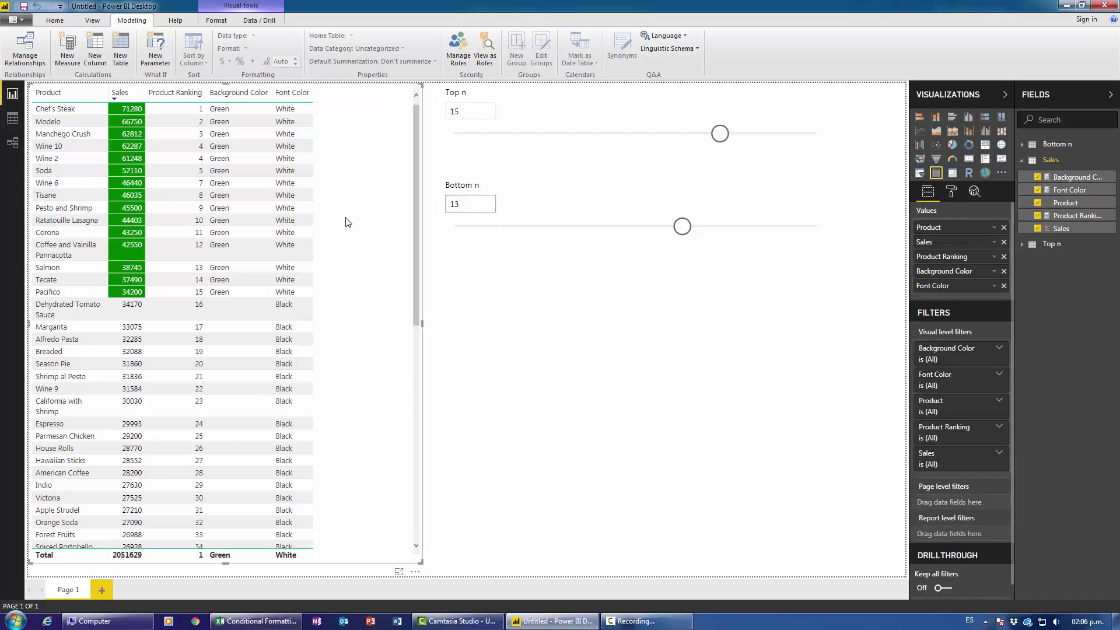
left_click(948, 195)
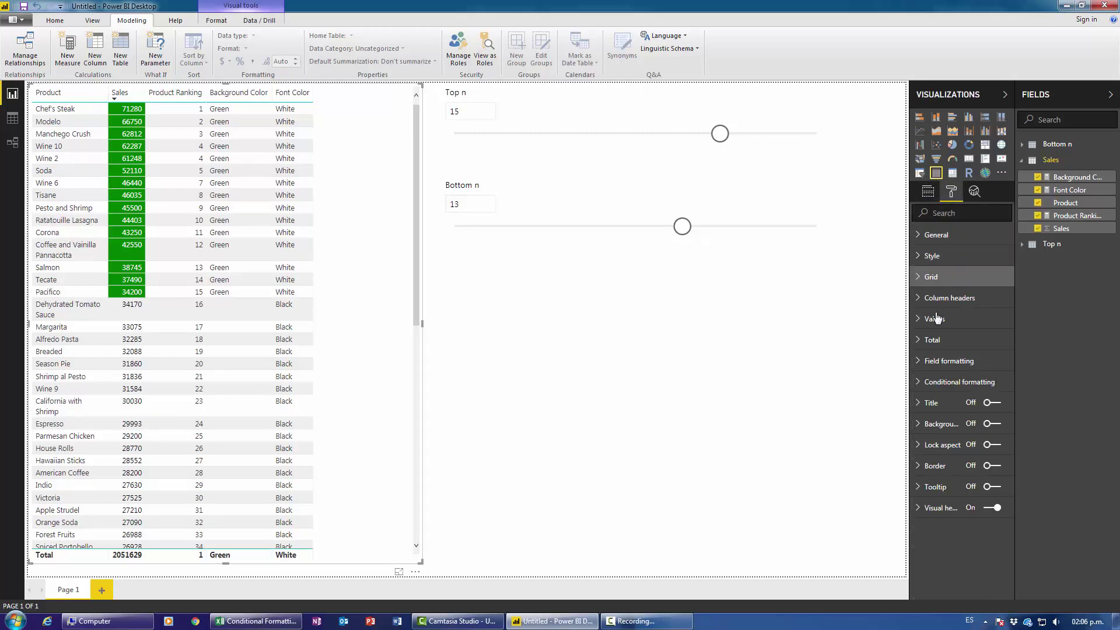
left_click(957, 382)
left_click(992, 410)
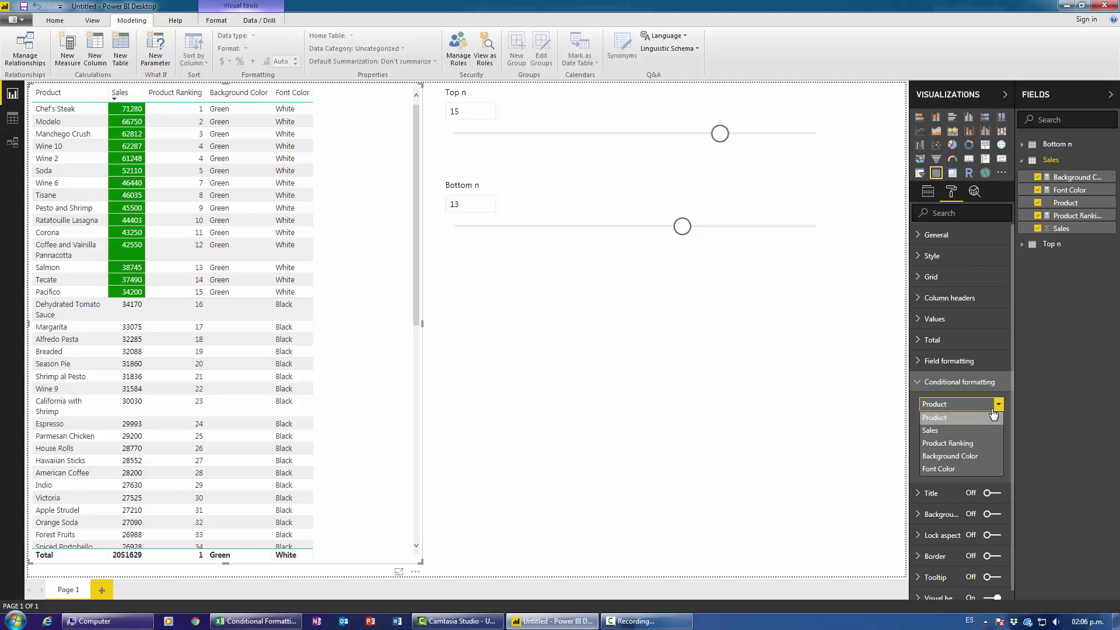
left_click(991, 409)
left_click(991, 410)
left_click(991, 410)
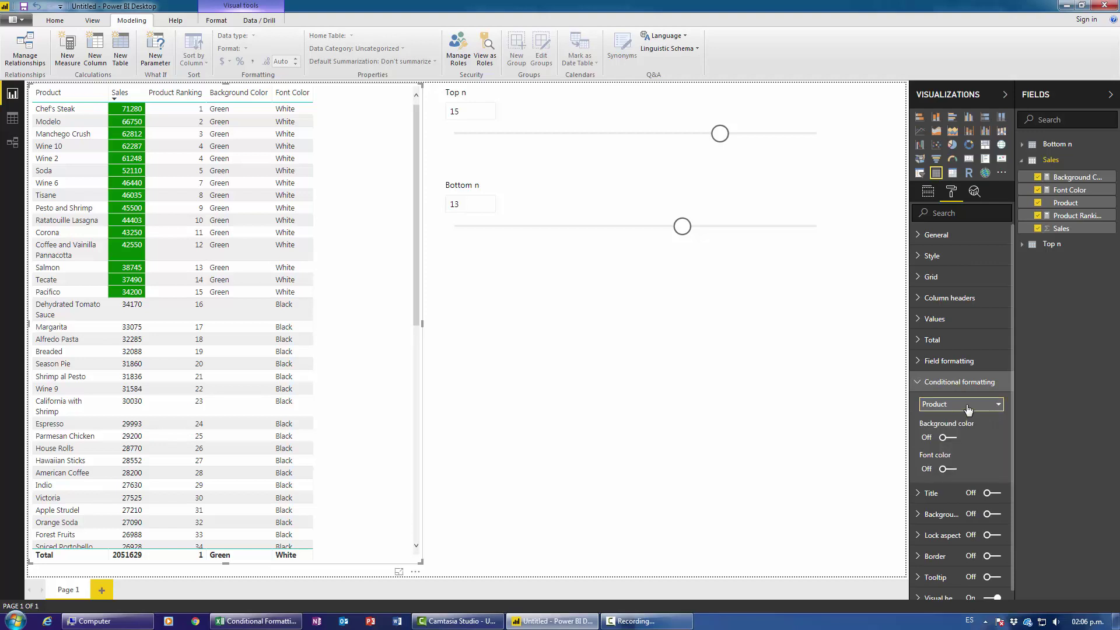
left_click(943, 439)
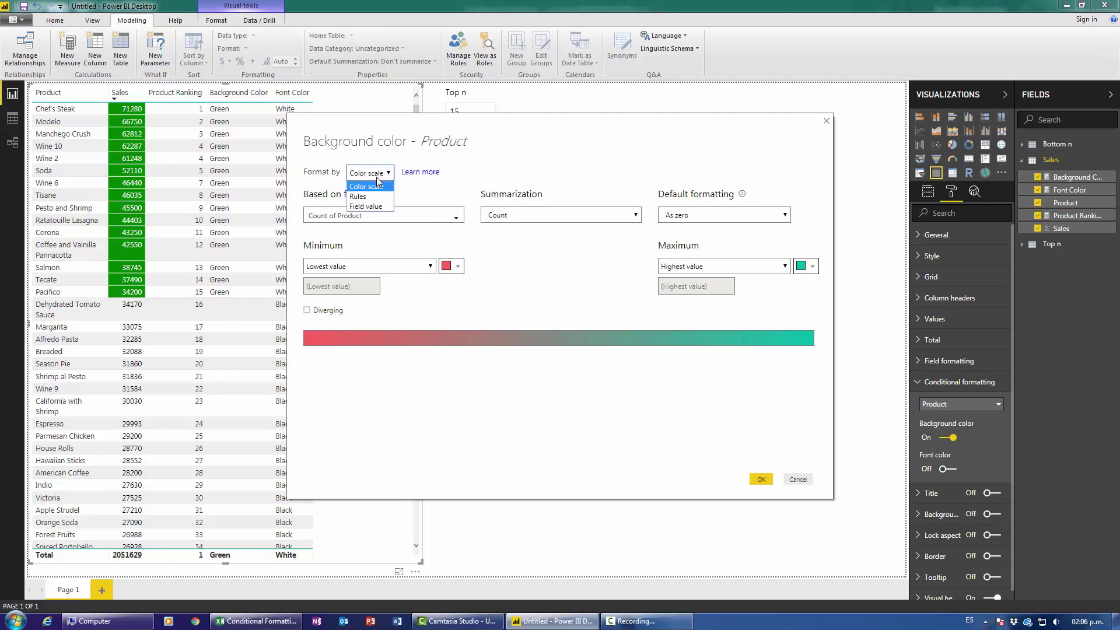
left_click(365, 206)
left_click(381, 222)
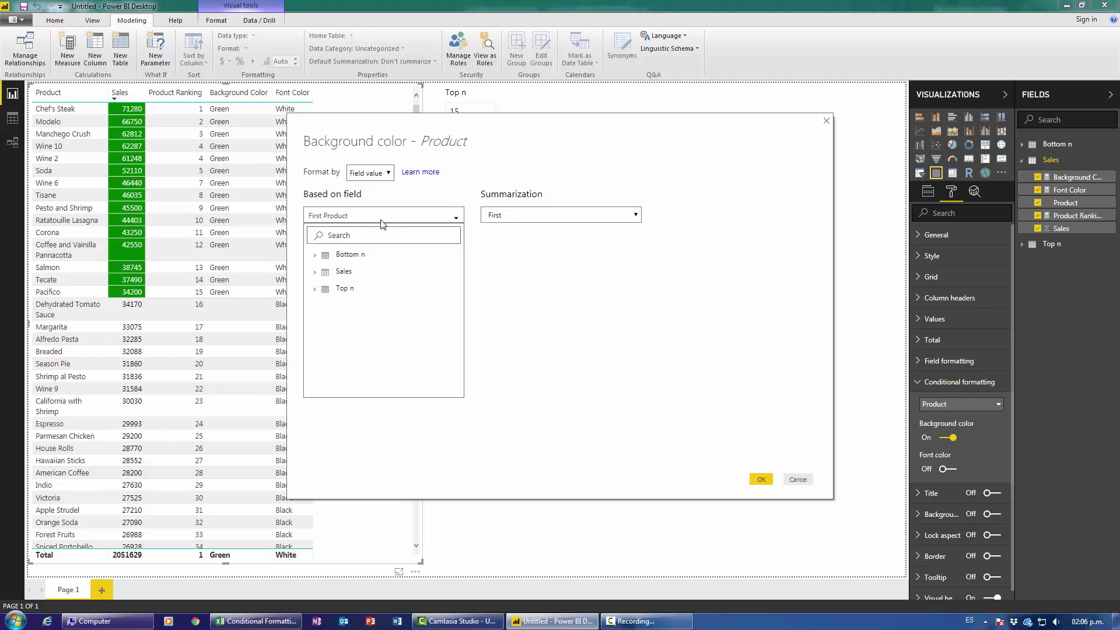
left_click(322, 272)
left_click(349, 291)
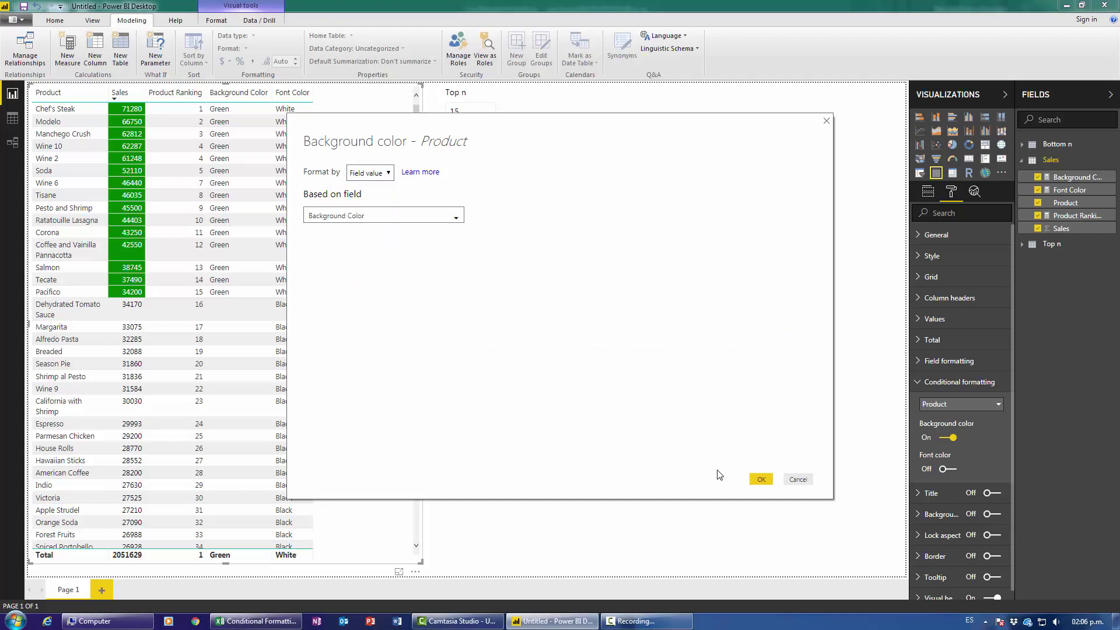
left_click(761, 479)
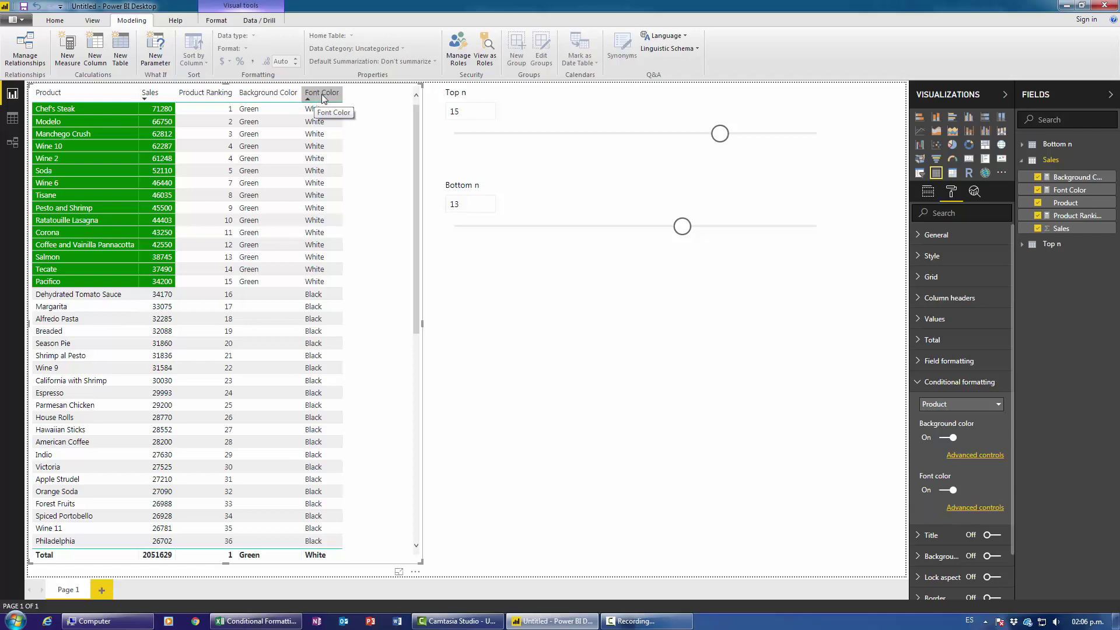
Remove the Font Color, Background Color and Product Ranking fields from the table, keeping Product and Sales.
left_click(928, 192)
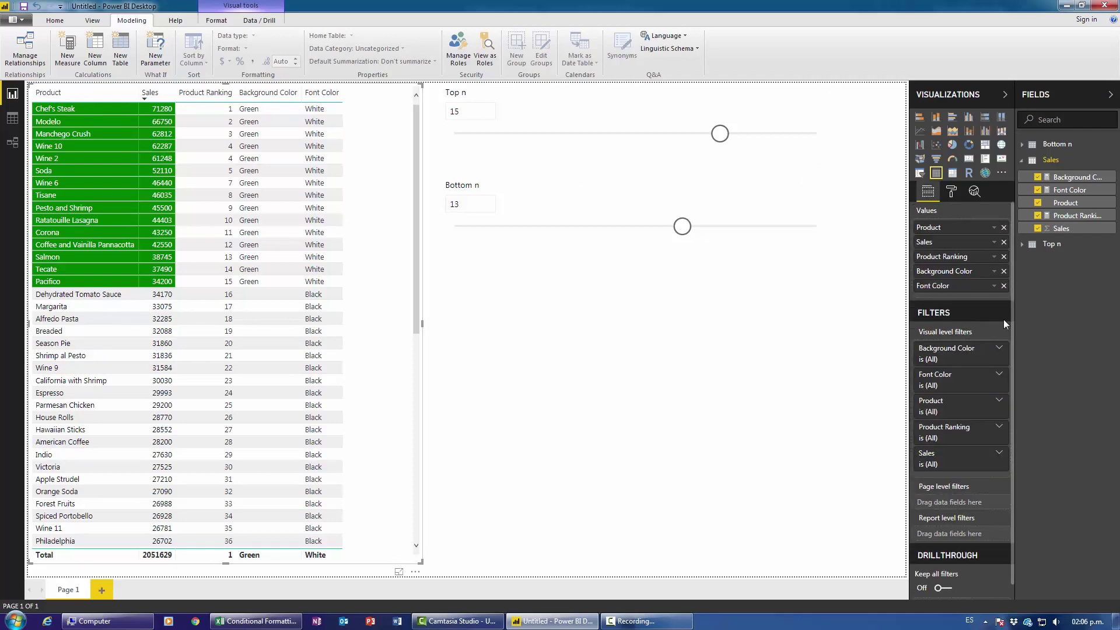
left_click(1004, 285)
left_click(1004, 270)
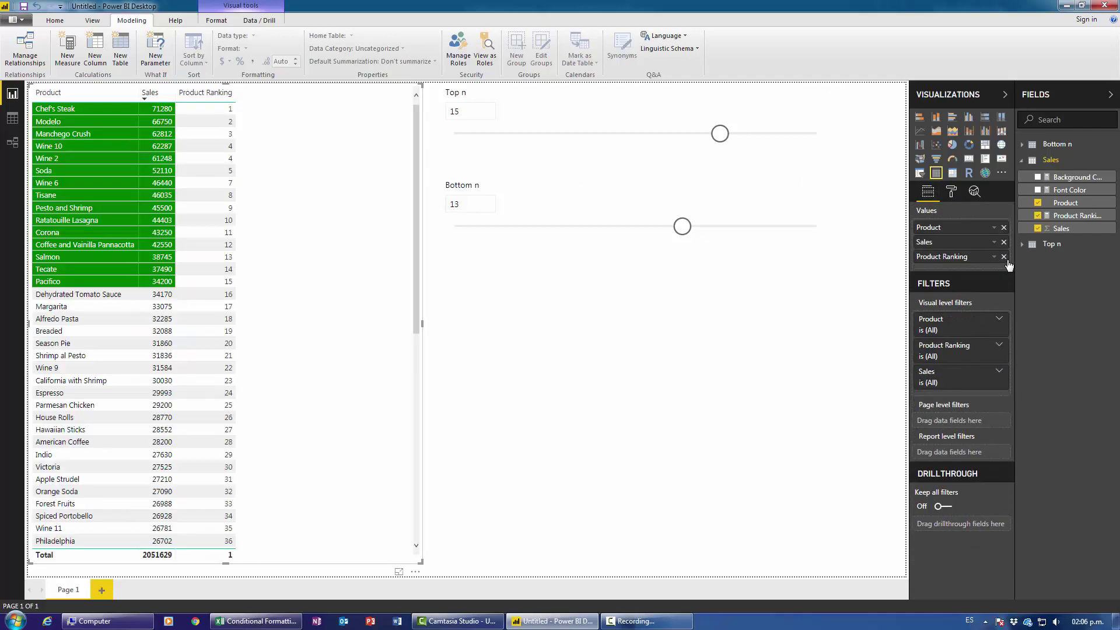
left_click(1004, 256)
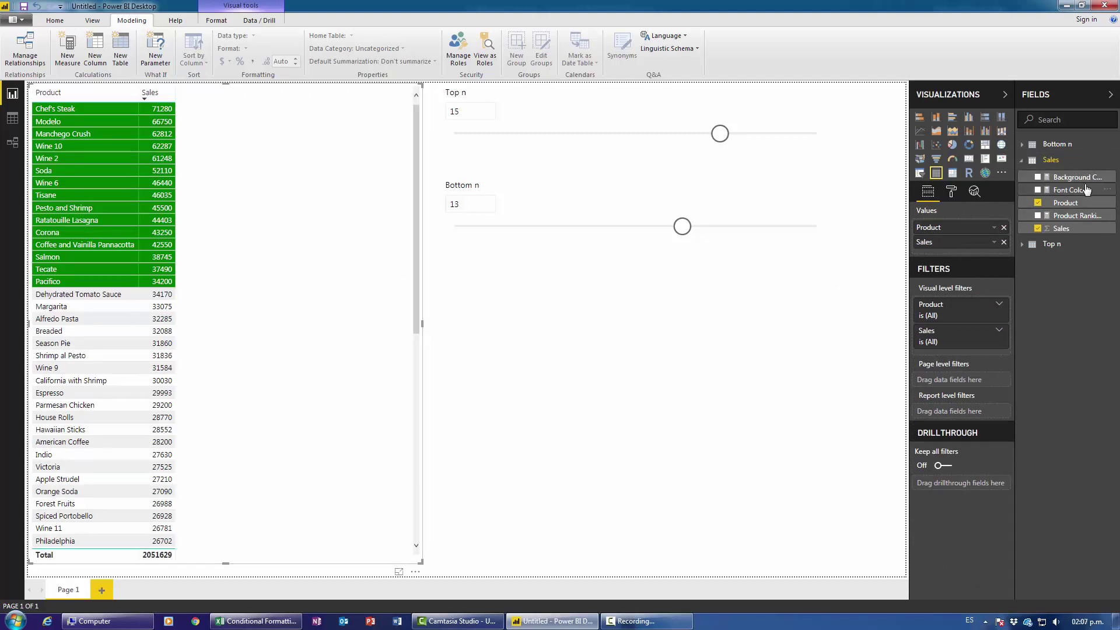
Test the highlighting by setting the Top n slicer to 7 and the Bottom n slicer to 16, then 8.
left_click_drag(720, 134, 570, 133)
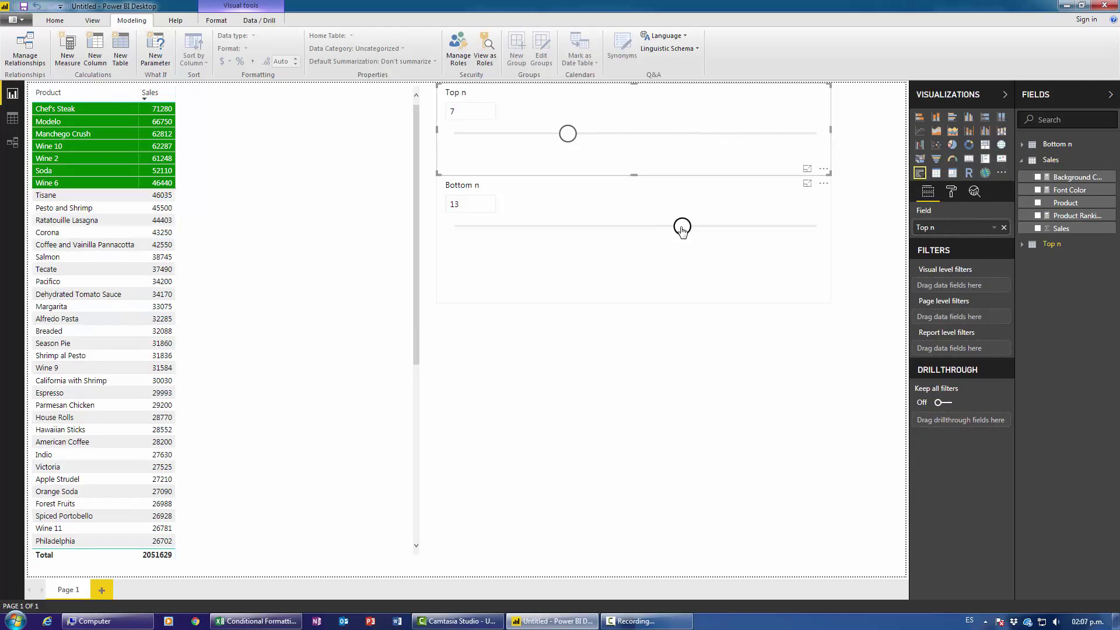
left_click_drag(682, 228, 743, 228)
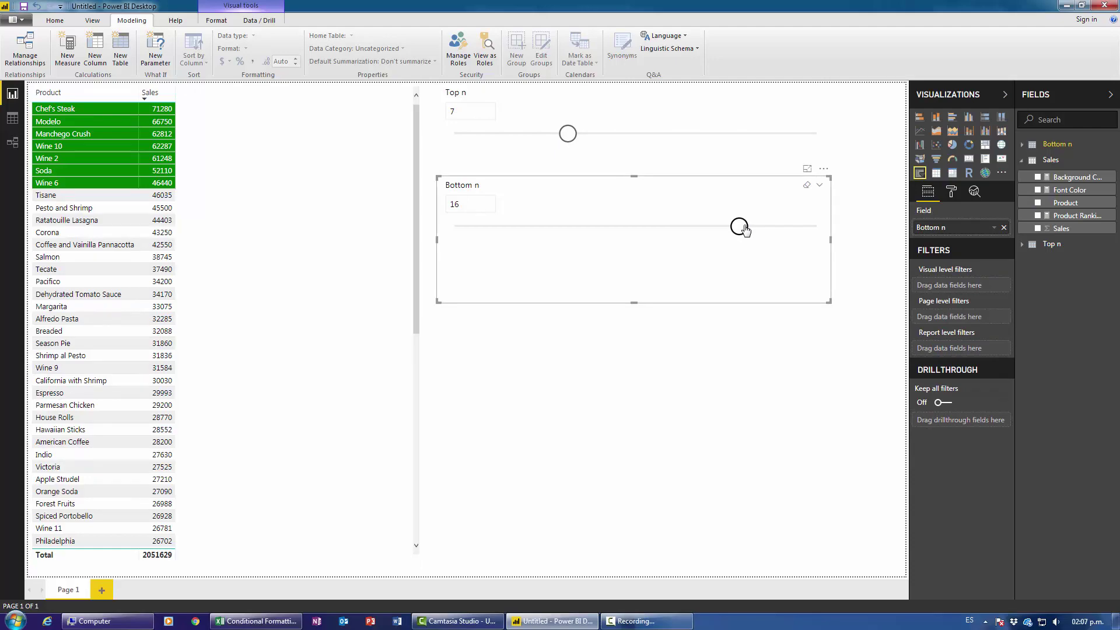
left_click_drag(707, 230, 587, 227)
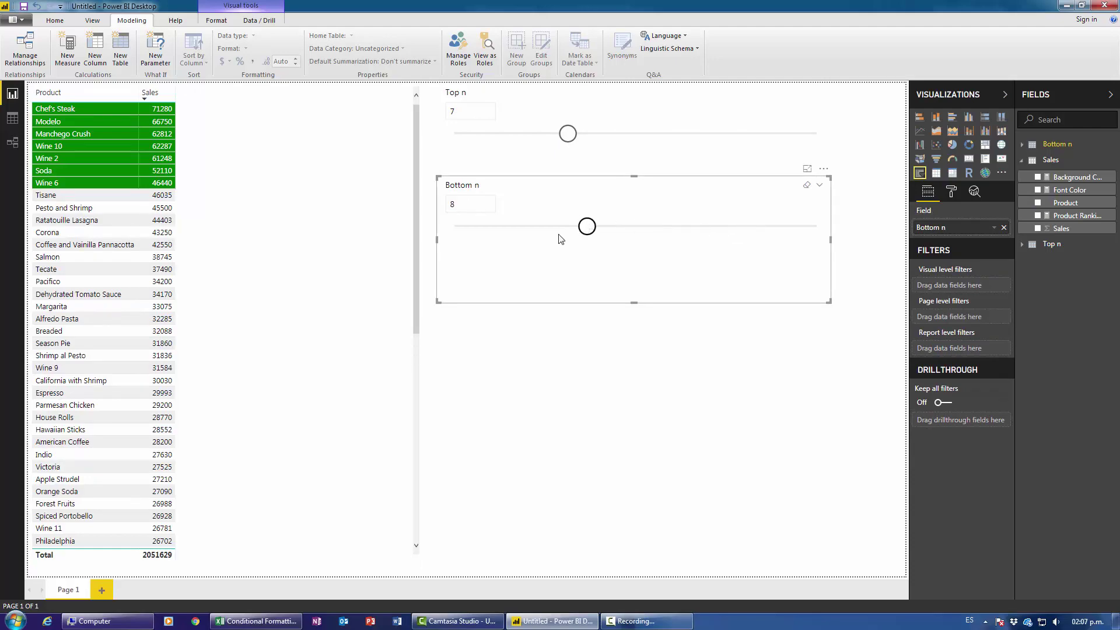